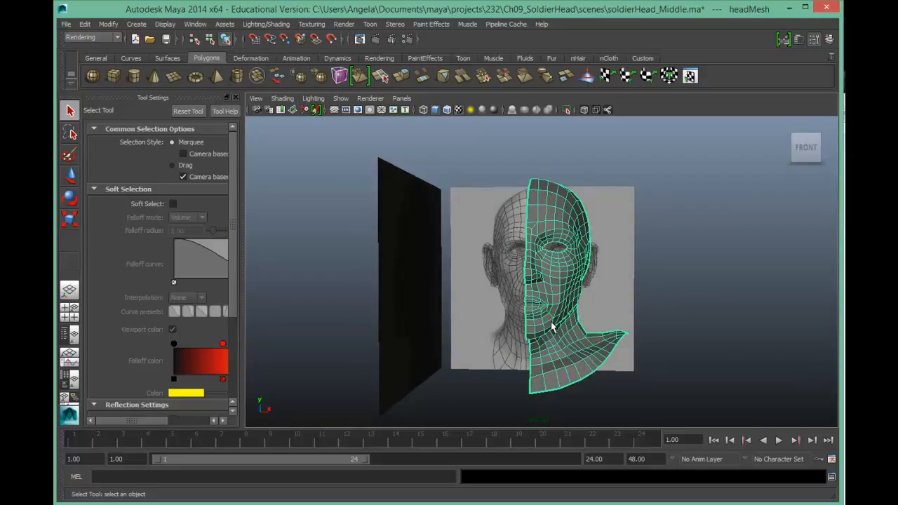
# Mirror the half head mesh across -X using Mirror Geometry, with merging with the original turned off.
pyautogui.keyDown('alt'); pyautogui.moveTo(484, 332); pyautogui.dragTo(488, 331); pyautogui.keyUp('alt')
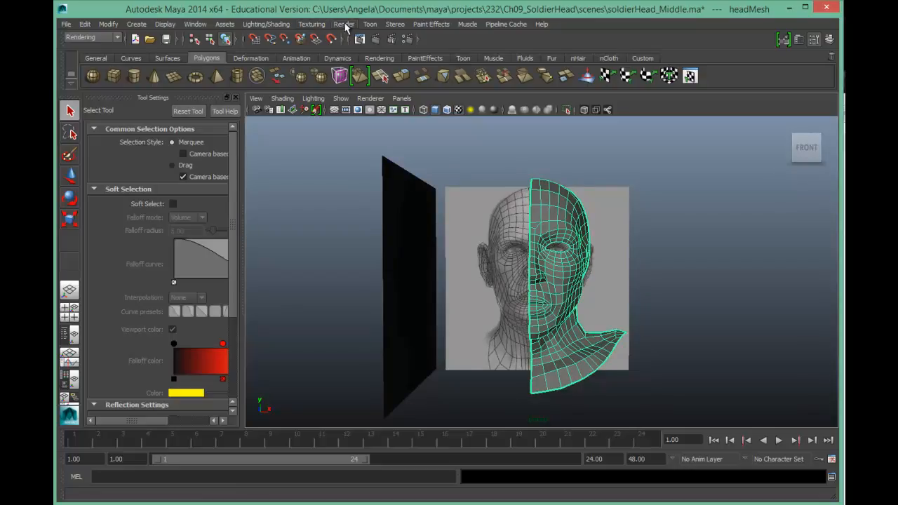
pyautogui.click(103, 38)
pyautogui.click(95, 54)
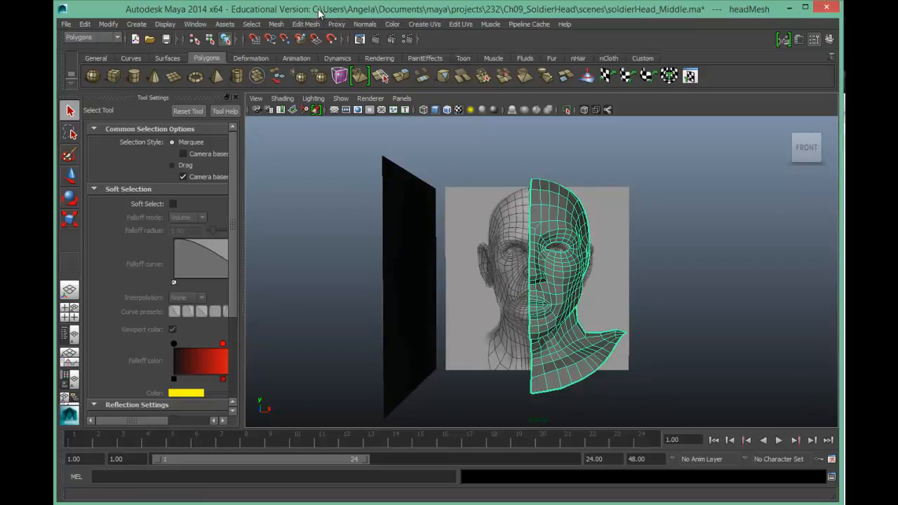
pyautogui.click(276, 25)
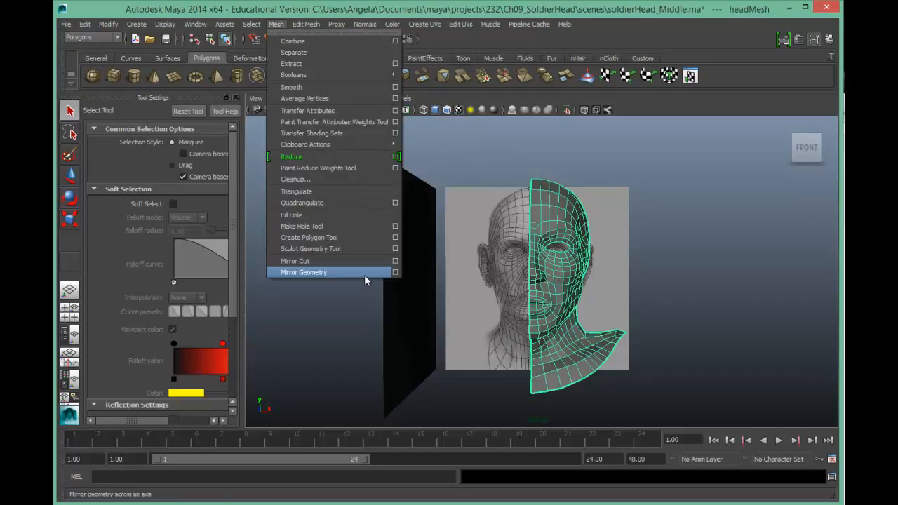
pyautogui.click(395, 273)
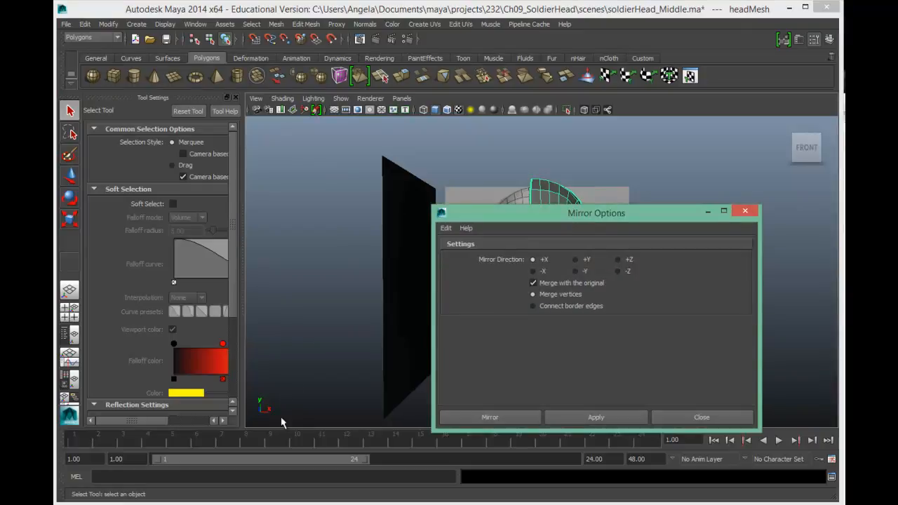
pyautogui.click(533, 284)
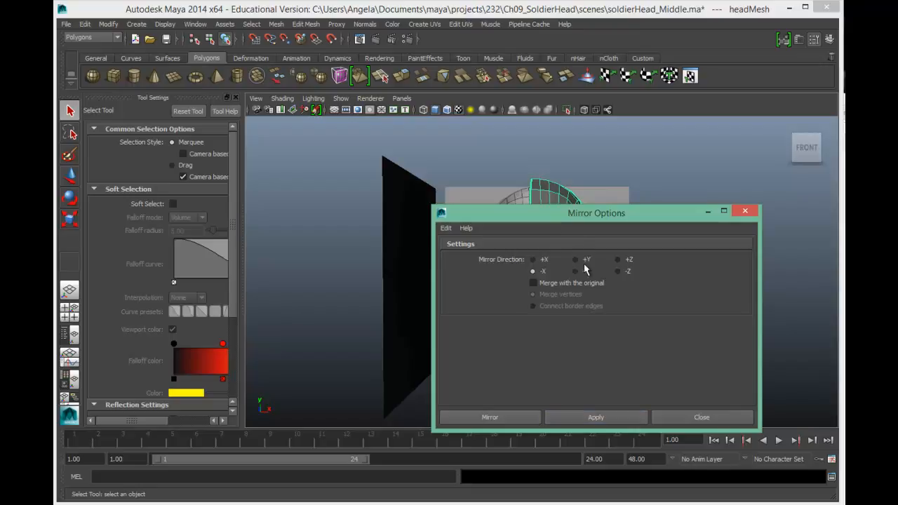
pyautogui.moveTo(583, 224); pyautogui.dragTo(728, 189)
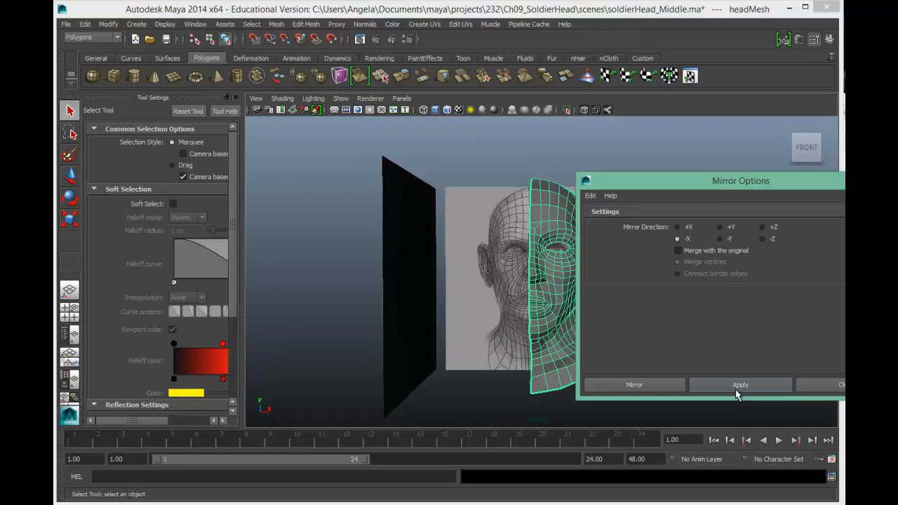
pyautogui.click(634, 385)
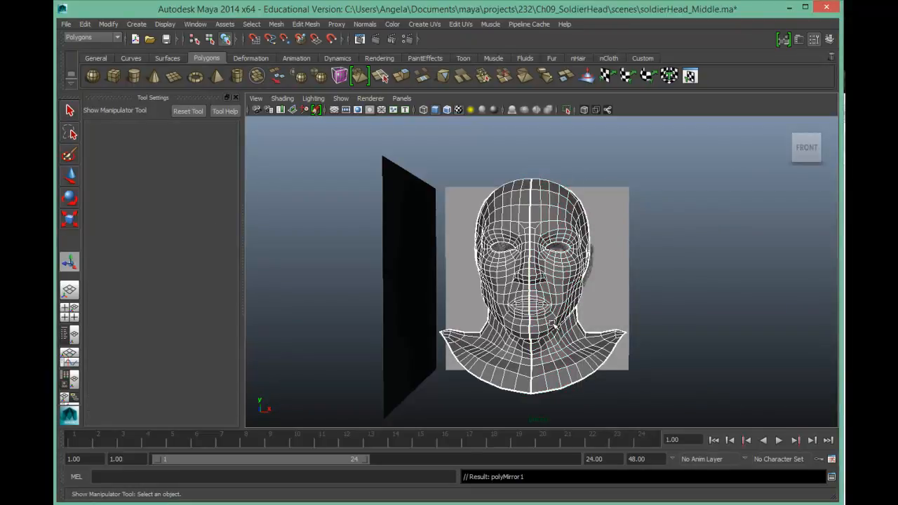
# In the front view, merge the head's center-seam vertices from the crown to between the eyes, using a 0.01 threshold.
pyautogui.click(69, 313)
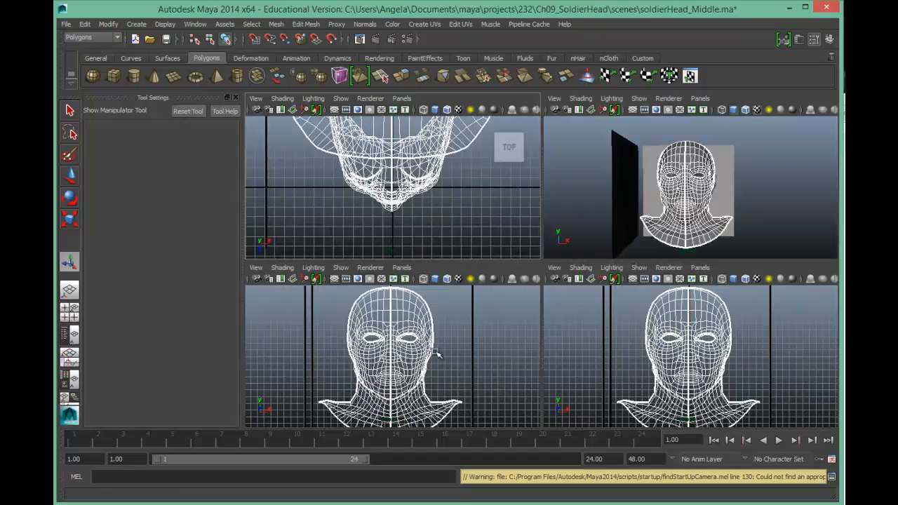
pyautogui.press('space')
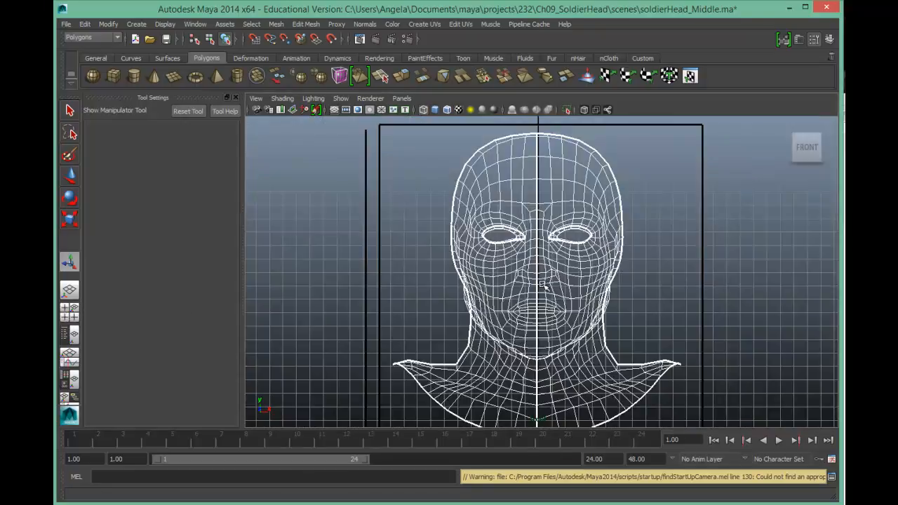
pyautogui.rightClick(547, 181)
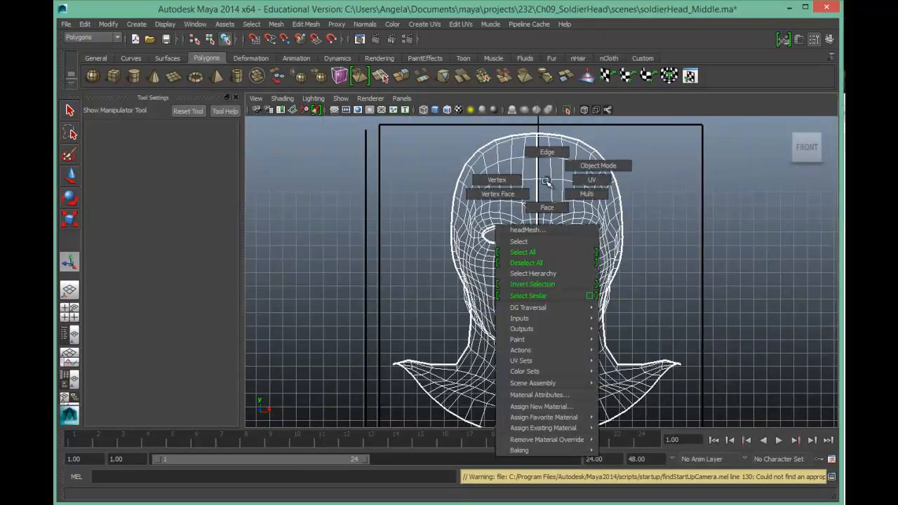
pyautogui.moveTo(547, 181); pyautogui.dragTo(499, 179, button='right')
pyautogui.keyDown('alt'); pyautogui.moveTo(547, 244); pyautogui.dragTo(691, 348, button='right'); pyautogui.keyUp('alt')
pyautogui.keyDown('alt'); pyautogui.moveTo(692, 348); pyautogui.dragTo(710, 248, button='middle'); pyautogui.keyUp('alt')
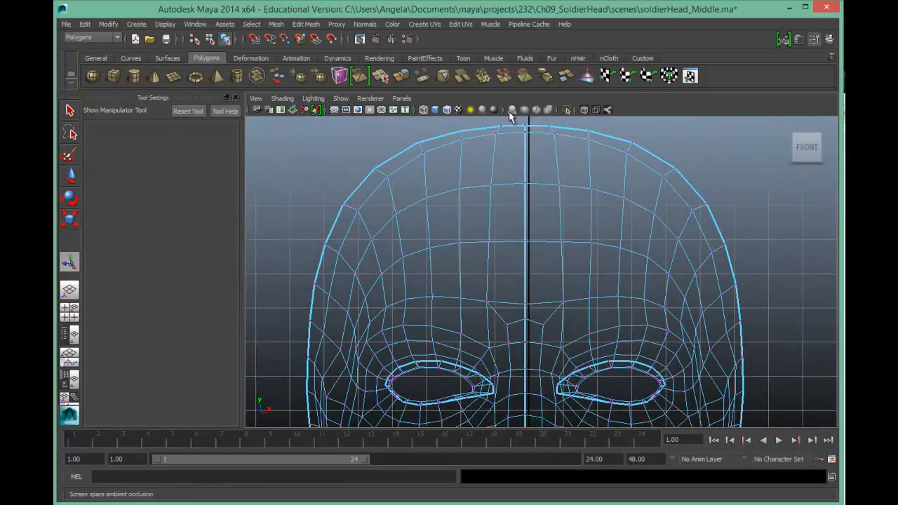
pyautogui.moveTo(517, 253); pyautogui.dragTo(532, 423)
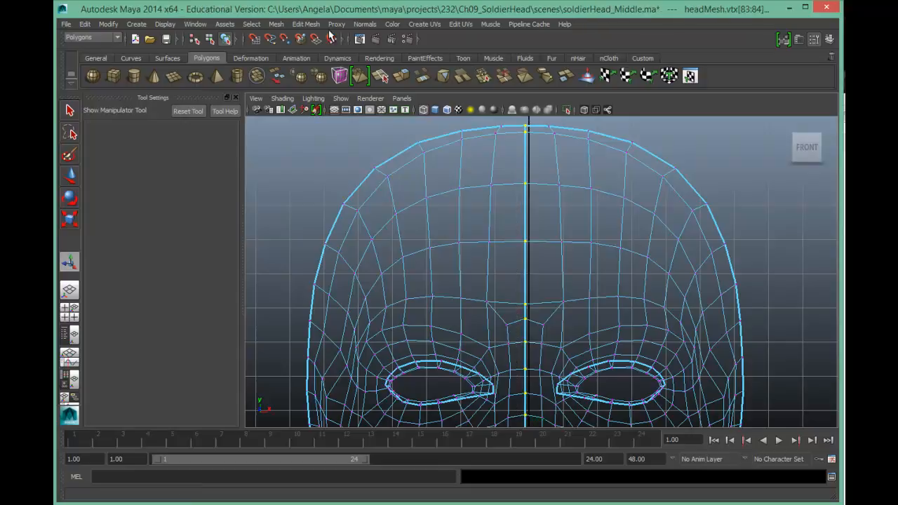
pyautogui.click(297, 27)
pyautogui.click(298, 32)
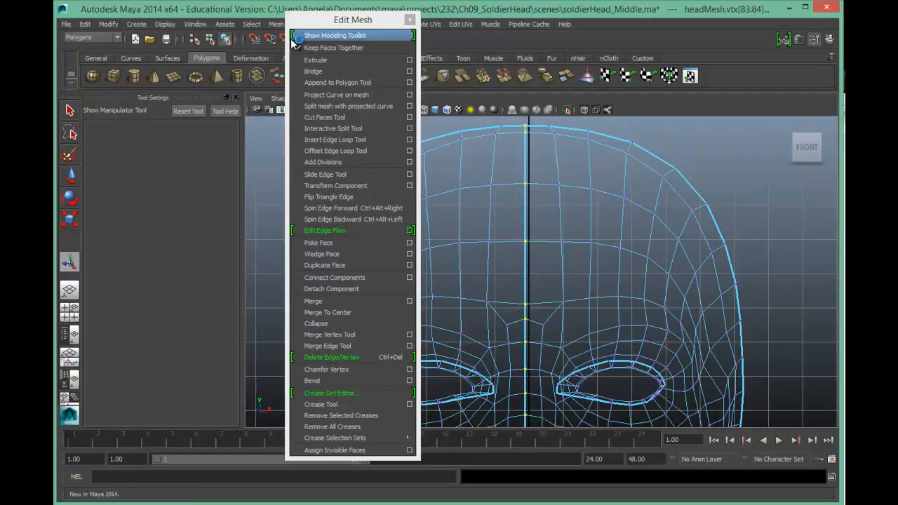
pyautogui.click(409, 300)
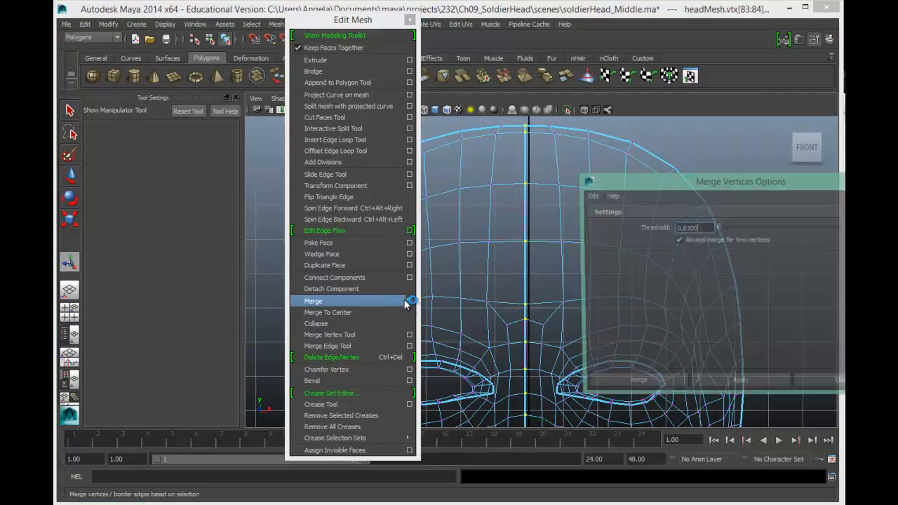
pyautogui.click(732, 386)
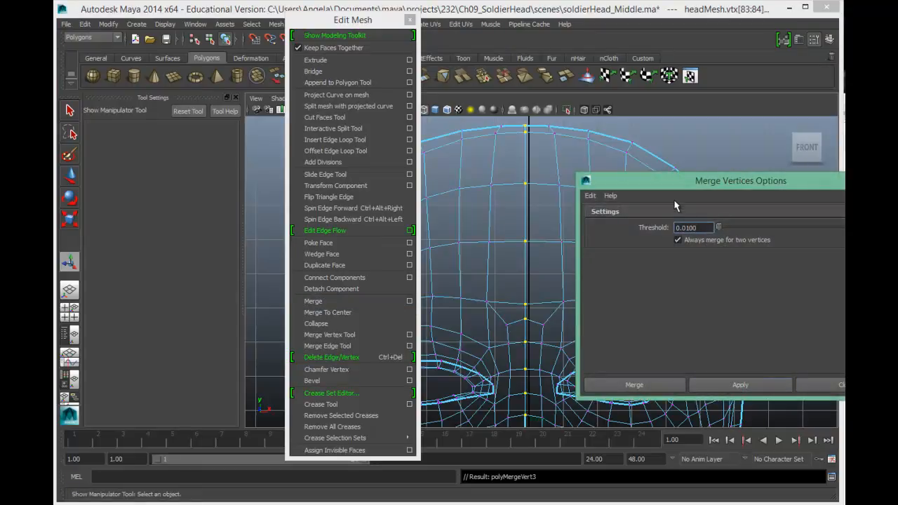
pyautogui.moveTo(678, 183); pyautogui.dragTo(743, 169)
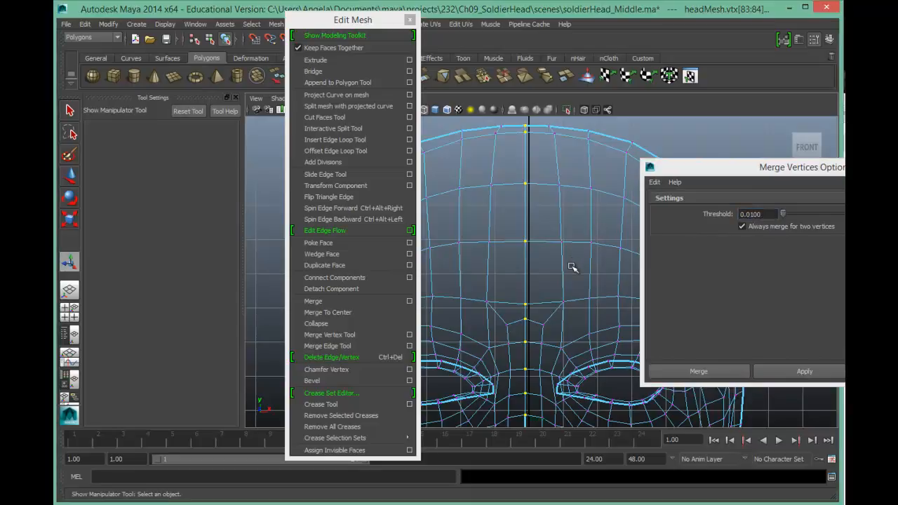
# Merge the center-seam vertices from the nose bridge down through the lips with the same 0.01 threshold.
pyautogui.keyDown('alt'); pyautogui.moveTo(563, 344); pyautogui.dragTo(560, 137, button='middle'); pyautogui.keyUp('alt')
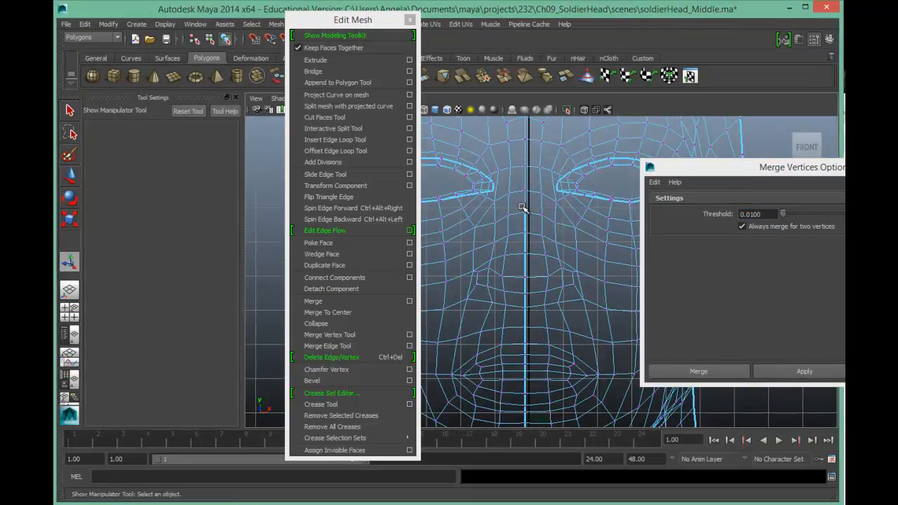
pyautogui.moveTo(518, 207); pyautogui.dragTo(532, 425)
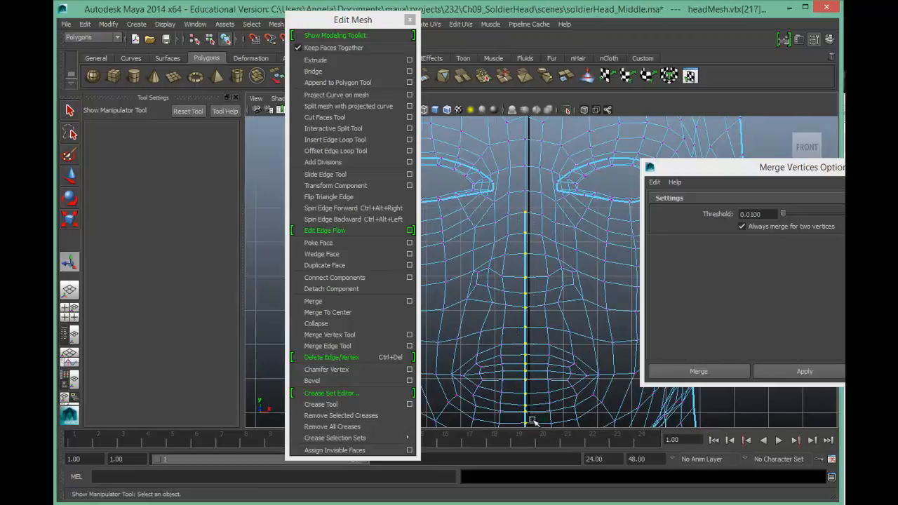
pyautogui.click(789, 367)
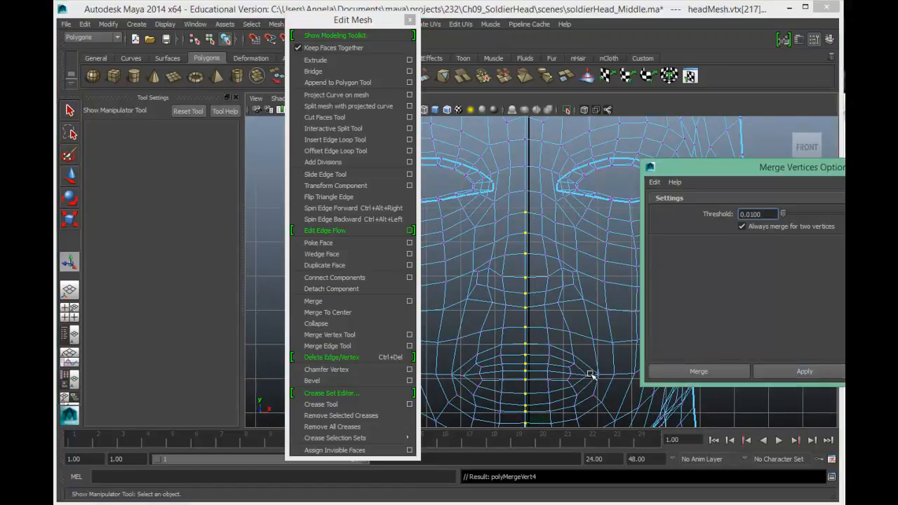
# Merge the remaining center-seam vertices from the chin to the base of the neck, and close the merge options.
pyautogui.keyDown('alt'); pyautogui.moveTo(588, 379); pyautogui.dragTo(572, 198, button='middle'); pyautogui.keyUp('alt')
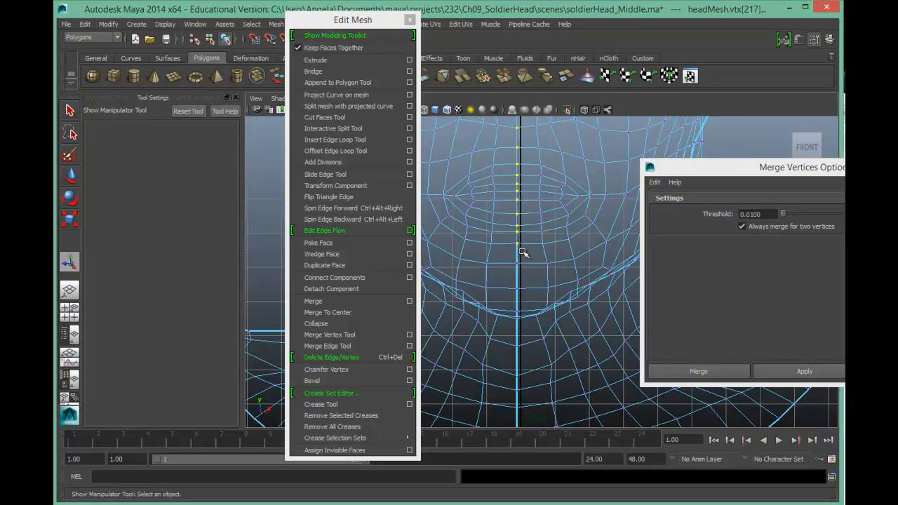
pyautogui.keyDown('alt'); pyautogui.moveTo(540, 322); pyautogui.dragTo(527, 164, button='middle'); pyautogui.keyUp('alt')
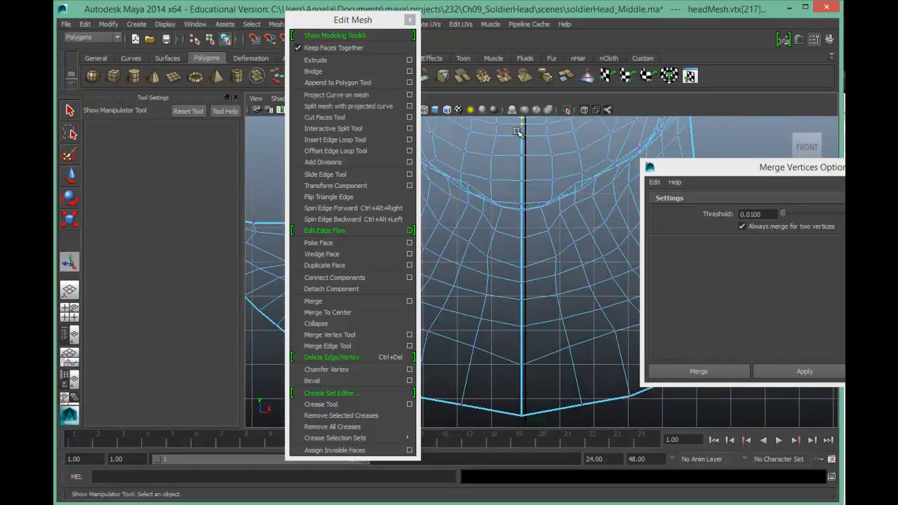
pyautogui.keyDown('shift'); pyautogui.moveTo(517, 148); pyautogui.dragTo(523, 424); pyautogui.keyUp('shift')
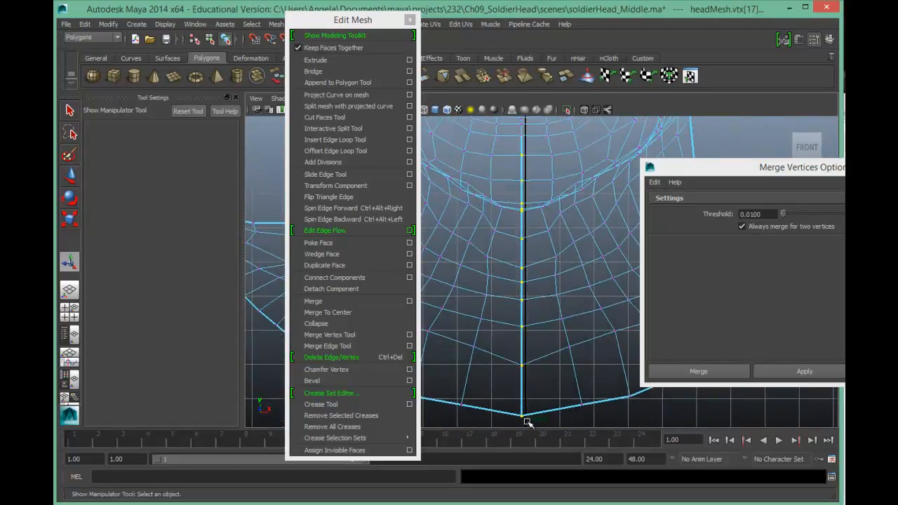
pyautogui.click(803, 372)
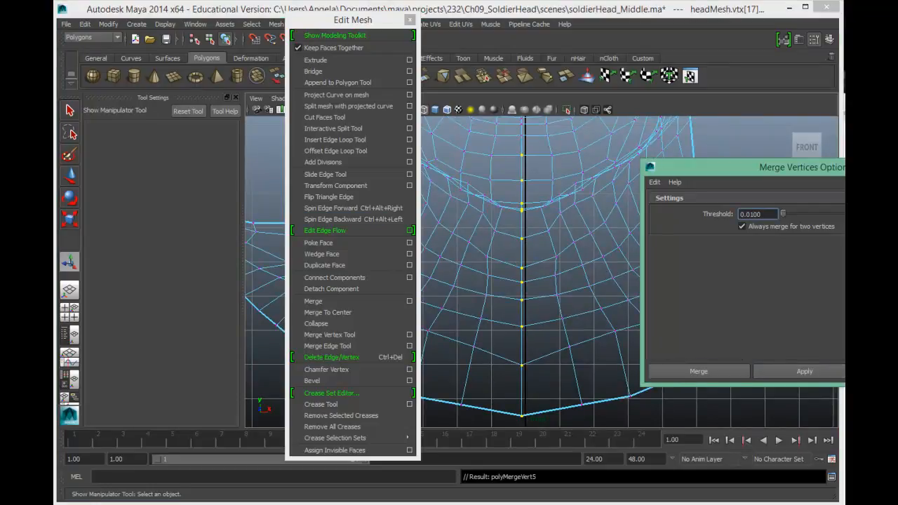
pyautogui.click(893, 371)
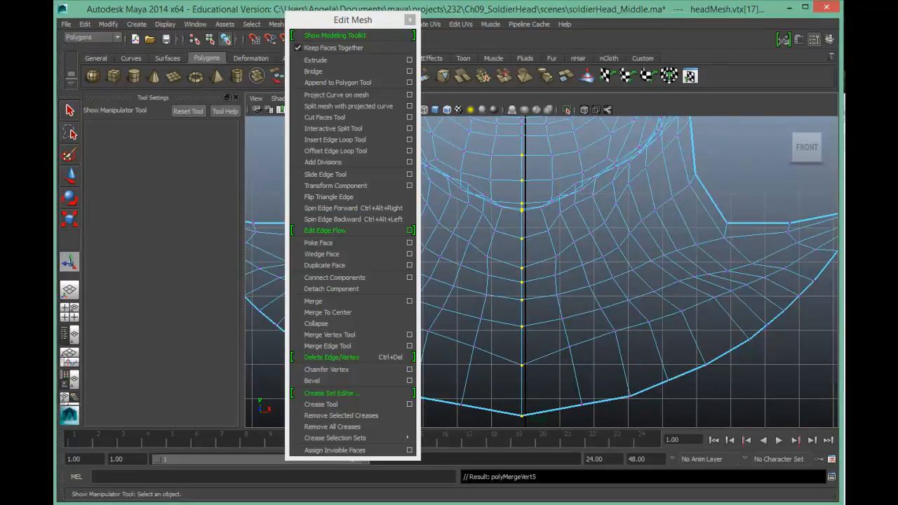
pyautogui.click(409, 21)
# Check the merged head from the side in the perspective view and return the mesh to object mode.
pyautogui.press('space')
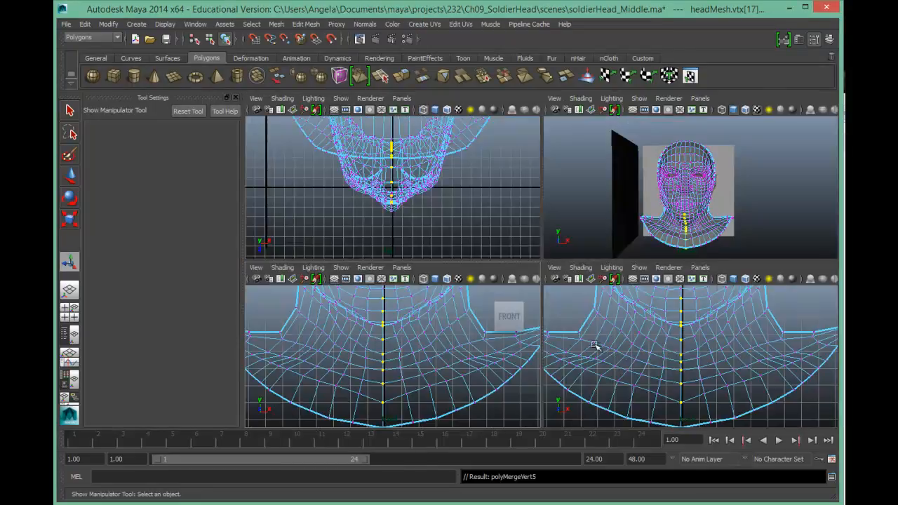
pyautogui.keyDown('alt'); pyautogui.moveTo(724, 217); pyautogui.dragTo(612, 203); pyautogui.keyUp('alt')
pyautogui.keyDown('alt'); pyautogui.moveTo(648, 248); pyautogui.dragTo(677, 204, button='right'); pyautogui.keyUp('alt')
pyautogui.keyDown('alt'); pyautogui.moveTo(678, 204); pyautogui.dragTo(676, 214); pyautogui.keyUp('alt')
pyautogui.press('space')
pyautogui.moveTo(557, 362)
pyautogui.keyDown('alt'); pyautogui.mouseDown()
pyautogui.moveTo(680, 358)
pyautogui.moveTo(556, 355)
pyautogui.moveTo(680, 361)
pyautogui.moveTo(600, 362)
pyautogui.moveTo(628, 395)
pyautogui.moveTo(671, 401)
pyautogui.moveTo(672, 435)
pyautogui.moveTo(662, 430)
pyautogui.moveTo(657, 400)
pyautogui.moveTo(628, 375)
pyautogui.moveTo(551, 357)
pyautogui.moveTo(572, 356)
pyautogui.mouseUp(); pyautogui.keyUp('alt')
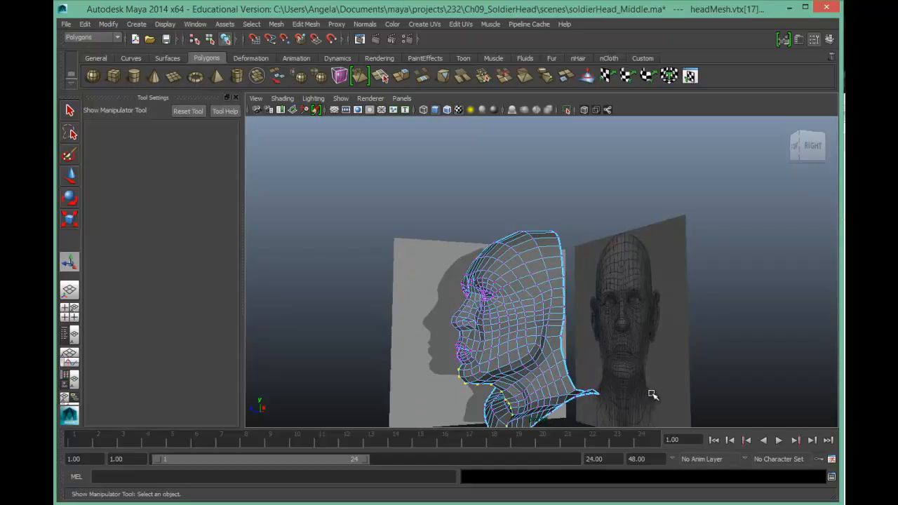
pyautogui.keyDown('alt'); pyautogui.moveTo(657, 388); pyautogui.dragTo(606, 398); pyautogui.keyUp('alt')
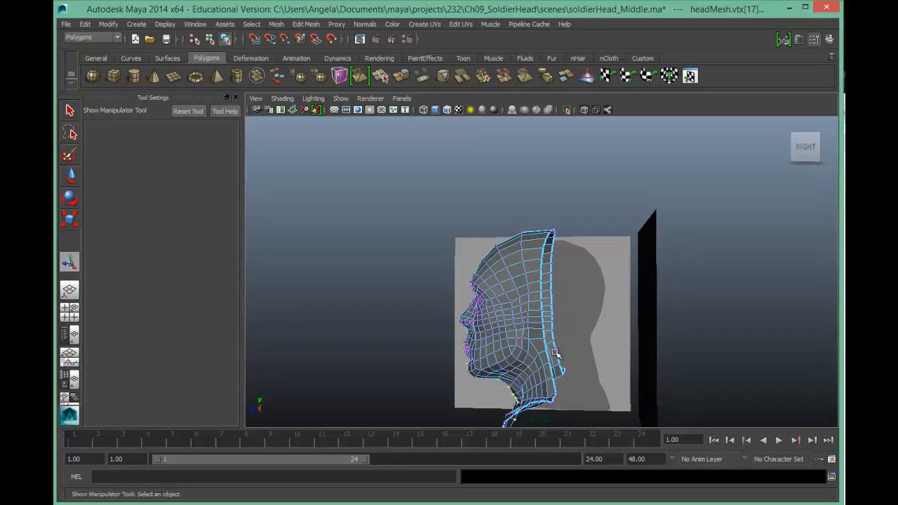
pyautogui.moveTo(495, 318); pyautogui.dragTo(535, 306, button='right')
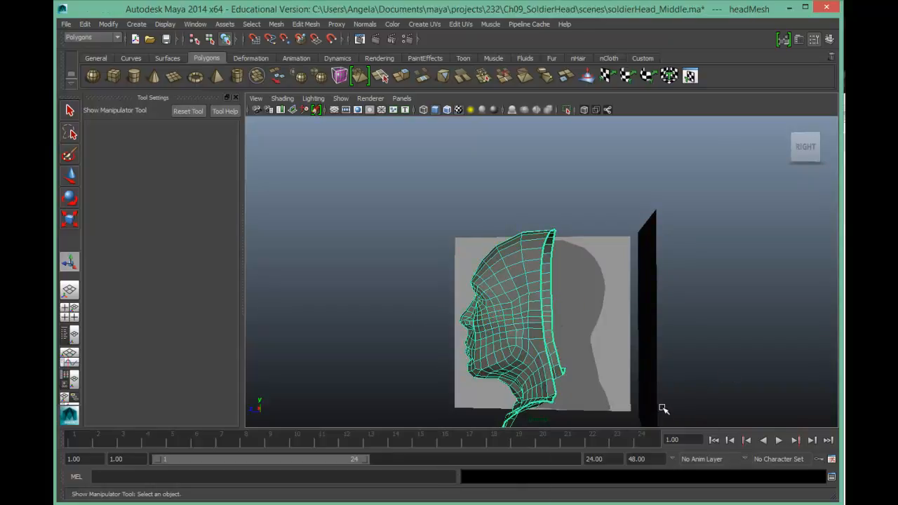
# Show the layer editor and hide the templates1 reference layer, leaving the head layer visible.
pyautogui.click(831, 41)
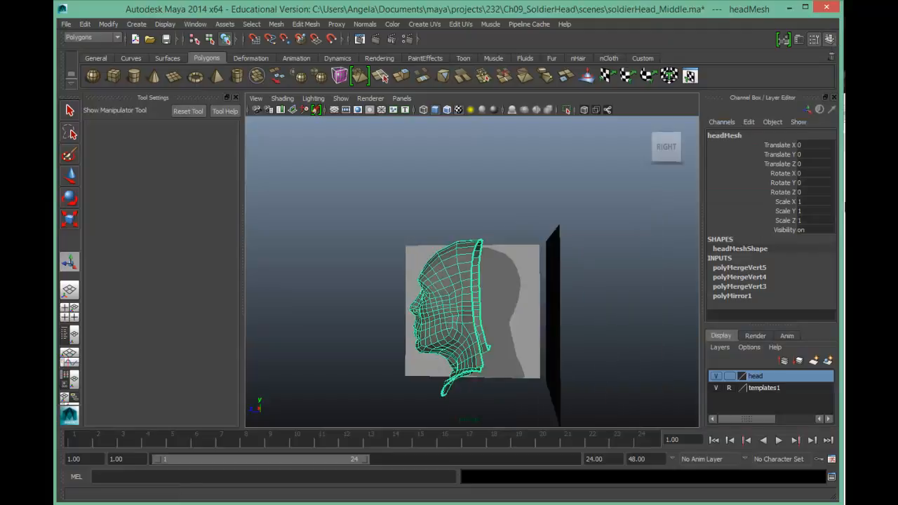
pyautogui.click(716, 388)
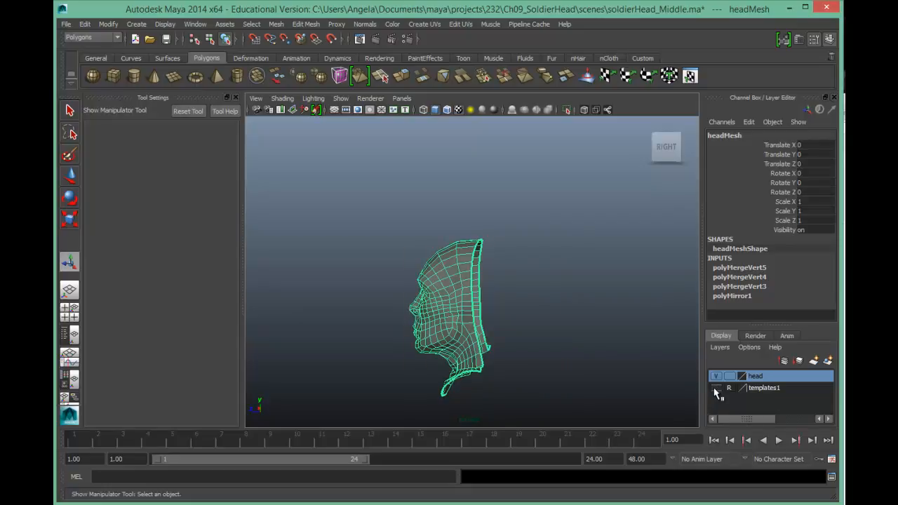
pyautogui.click(717, 376)
pyautogui.click(717, 377)
pyautogui.keyDown('alt'); pyautogui.moveTo(466, 362); pyautogui.dragTo(556, 368); pyautogui.keyUp('alt')
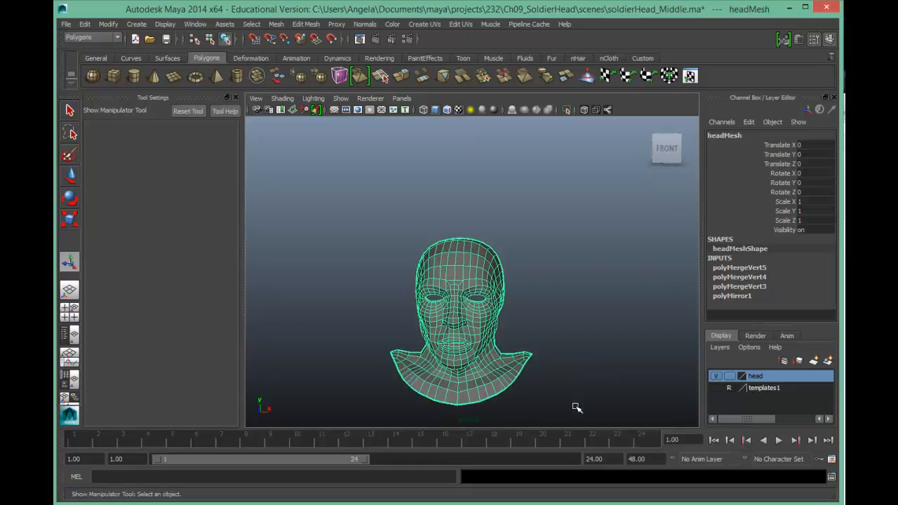
# Duplicate the head mesh and move the copy about 27.18 units along X, beside the original.
pyautogui.hotkey('ctrl', 'd')
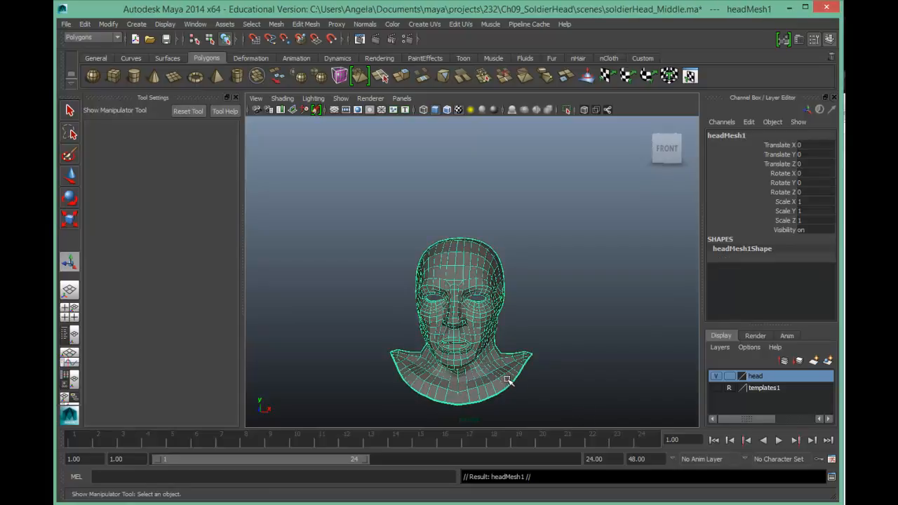
pyautogui.press('w')
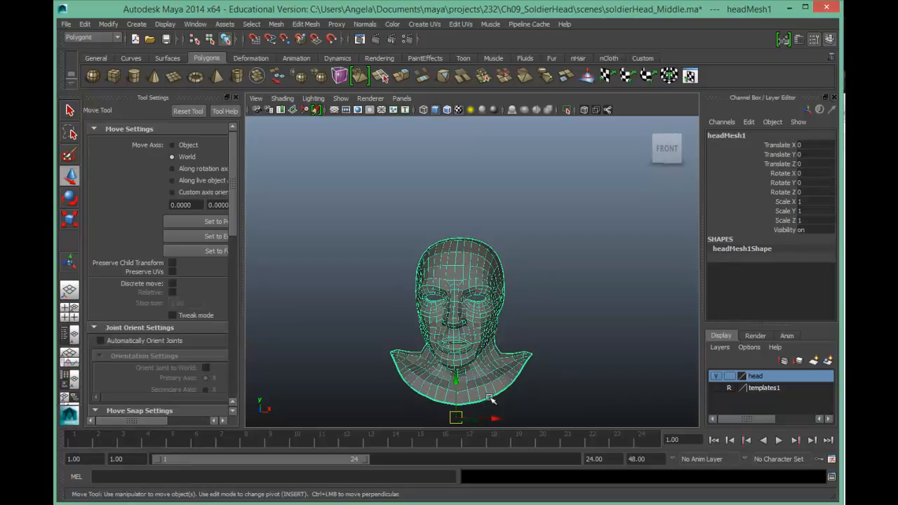
pyautogui.moveTo(493, 421); pyautogui.dragTo(654, 409)
pyautogui.press('a')
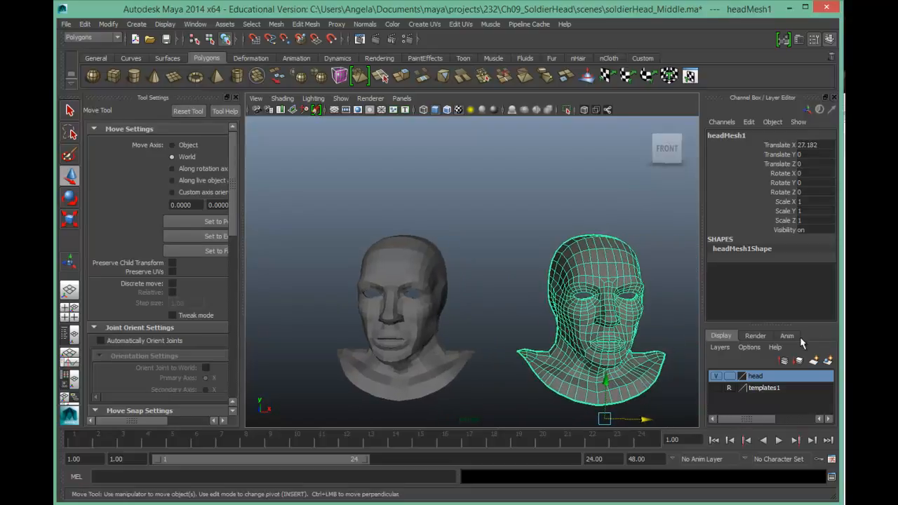
# Create a new display layer containing the duplicated head mesh.
pyautogui.click(828, 361)
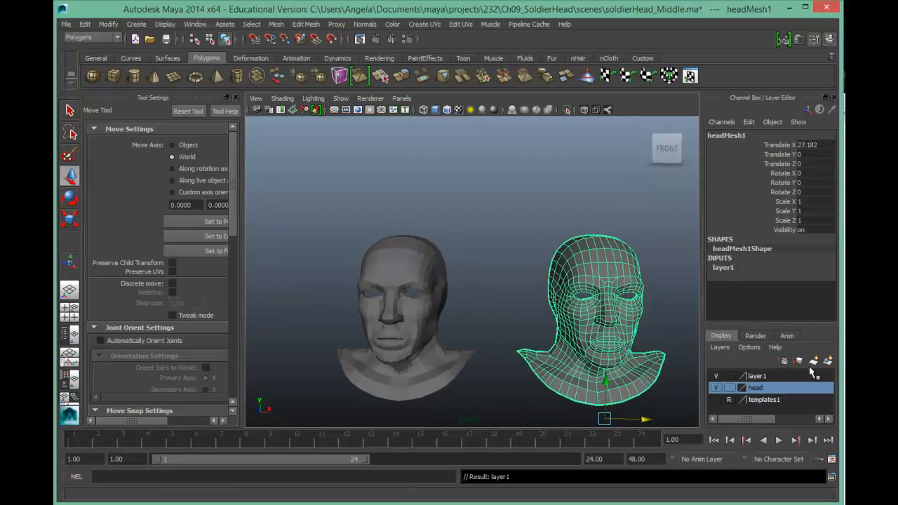
# Rename the duplicate's display layer to headSphere and hide it, keeping the head layer visible.
pyautogui.doubleClick(779, 377)
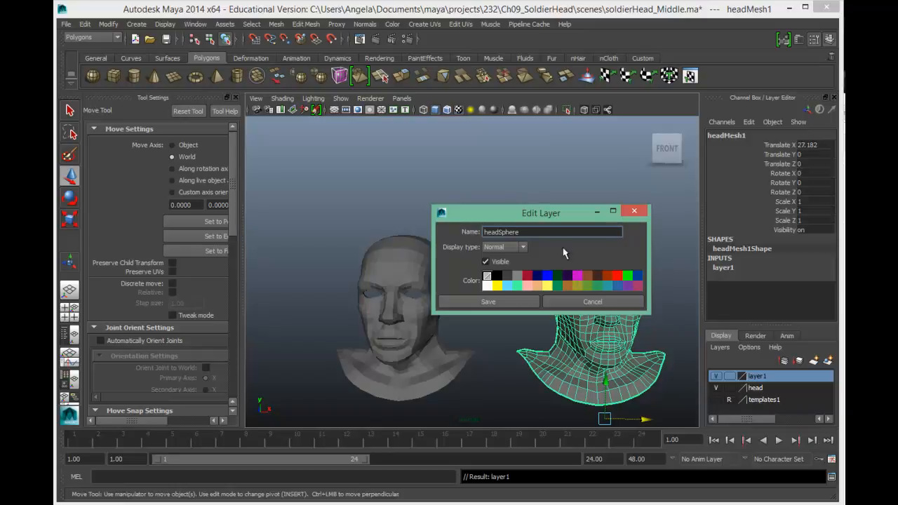
pyautogui.click(489, 302)
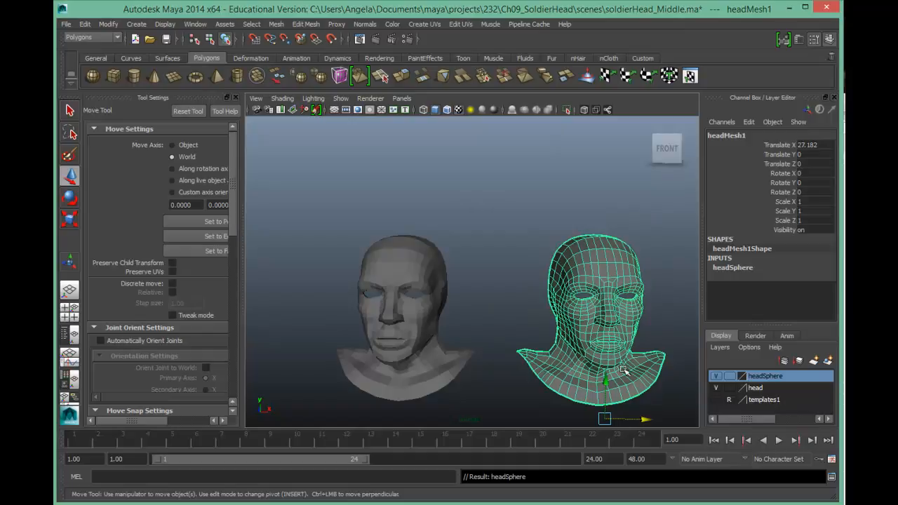
pyautogui.click(715, 377)
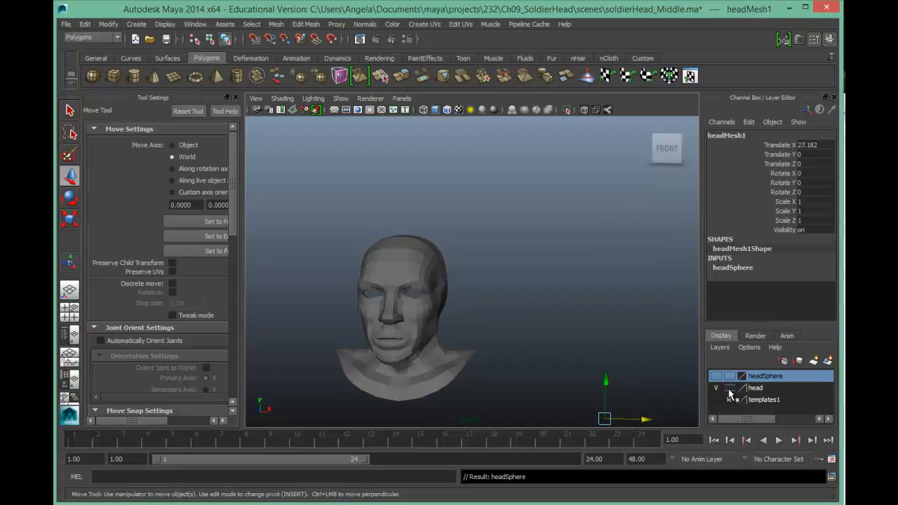
pyautogui.click(716, 388)
pyautogui.click(716, 388)
# Select the original head mesh and center its pivot.
pyautogui.click(388, 313)
pyautogui.keyDown('alt'); pyautogui.moveTo(543, 345); pyautogui.dragTo(366, 335); pyautogui.keyUp('alt')
pyautogui.moveTo(590, 361)
pyautogui.keyDown('alt'); pyautogui.mouseDown()
pyautogui.moveTo(568, 358)
pyautogui.moveTo(595, 359)
pyautogui.mouseUp(); pyautogui.keyUp('alt')
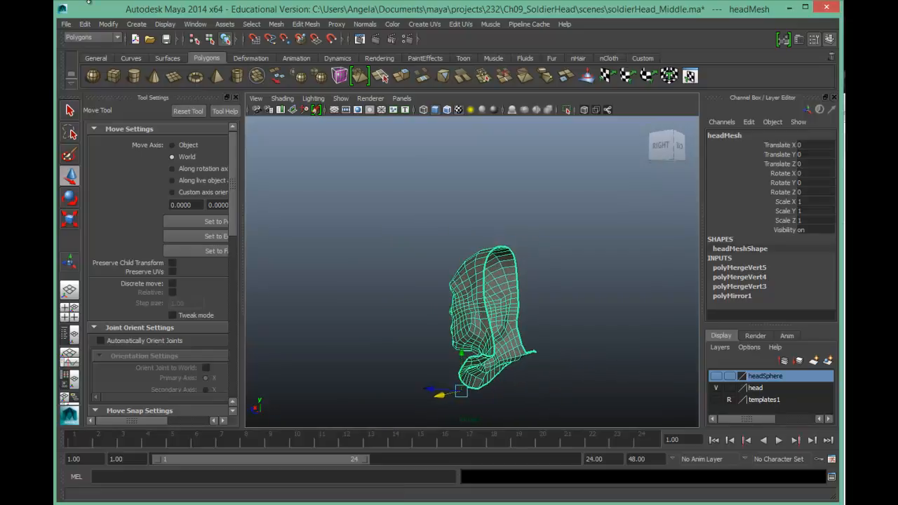
pyautogui.click(137, 25)
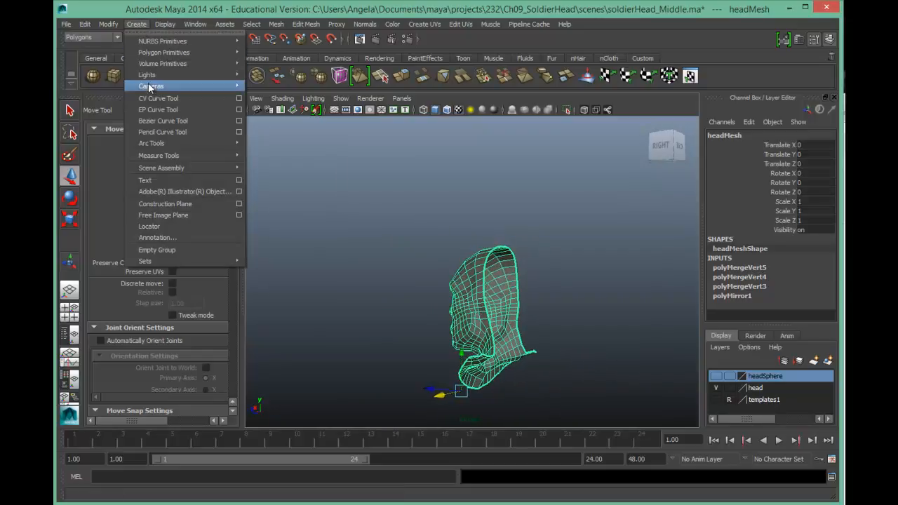
pyautogui.moveTo(109, 25)
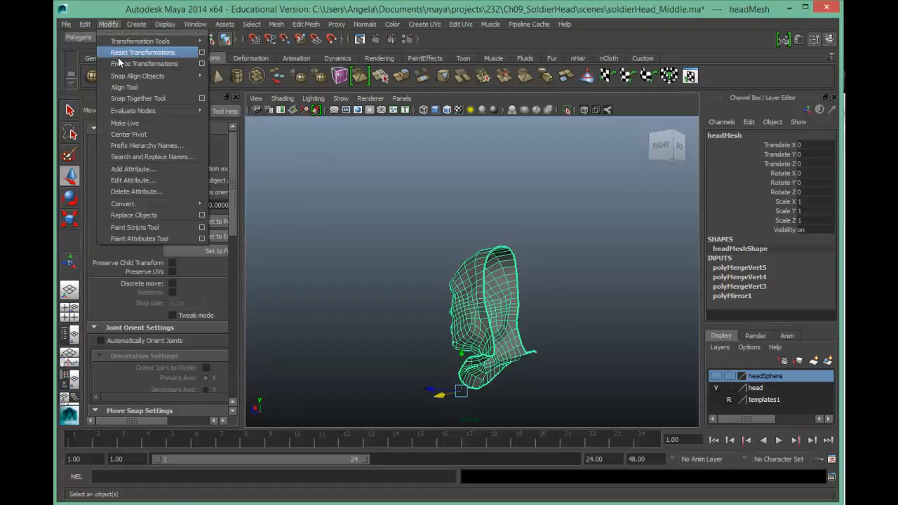
pyautogui.click(117, 134)
# Examine the open back of the head mesh from behind and from the side.
pyautogui.keyDown('alt'); pyautogui.moveTo(447, 316); pyautogui.dragTo(465, 337); pyautogui.keyUp('alt')
pyautogui.keyDown('alt'); pyautogui.moveTo(569, 341); pyautogui.dragTo(443, 316); pyautogui.keyUp('alt')
pyautogui.keyDown('alt'); pyautogui.moveTo(442, 315); pyautogui.dragTo(597, 328, button='right'); pyautogui.keyUp('alt')
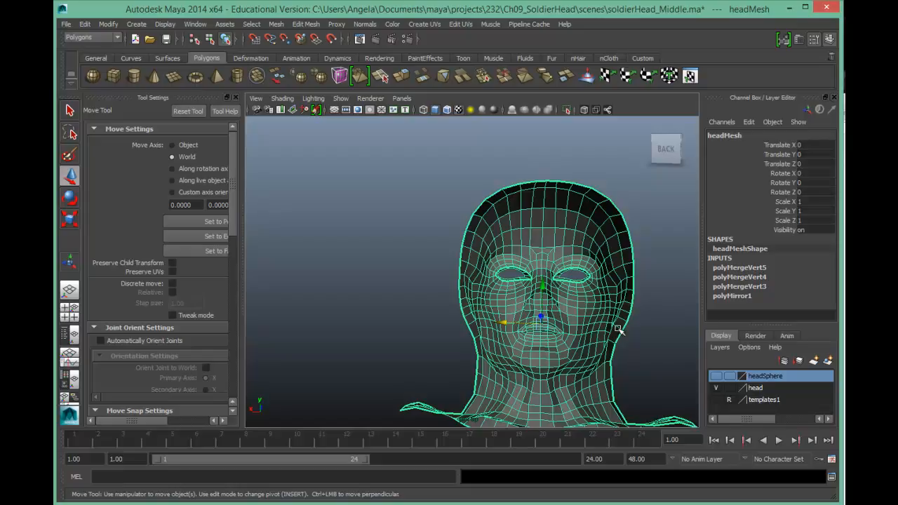
pyautogui.keyDown('alt'); pyautogui.moveTo(612, 298); pyautogui.dragTo(516, 211, button='middle'); pyautogui.keyUp('alt')
pyautogui.keyDown('alt'); pyautogui.moveTo(516, 212); pyautogui.dragTo(527, 223); pyautogui.keyUp('alt')
pyautogui.keyDown('alt'); pyautogui.moveTo(540, 219); pyautogui.dragTo(570, 254, button='middle'); pyautogui.keyUp('alt')
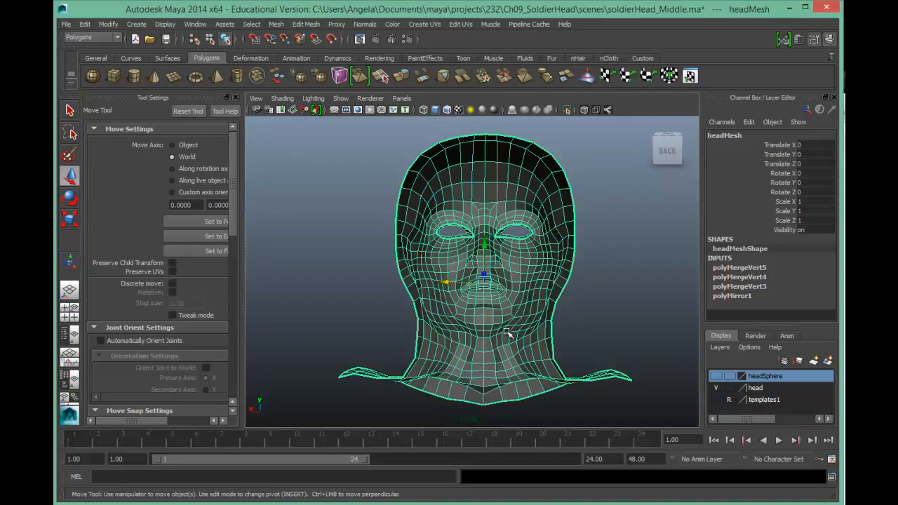
pyautogui.keyDown('alt'); pyautogui.moveTo(472, 376); pyautogui.dragTo(558, 389); pyautogui.keyUp('alt')
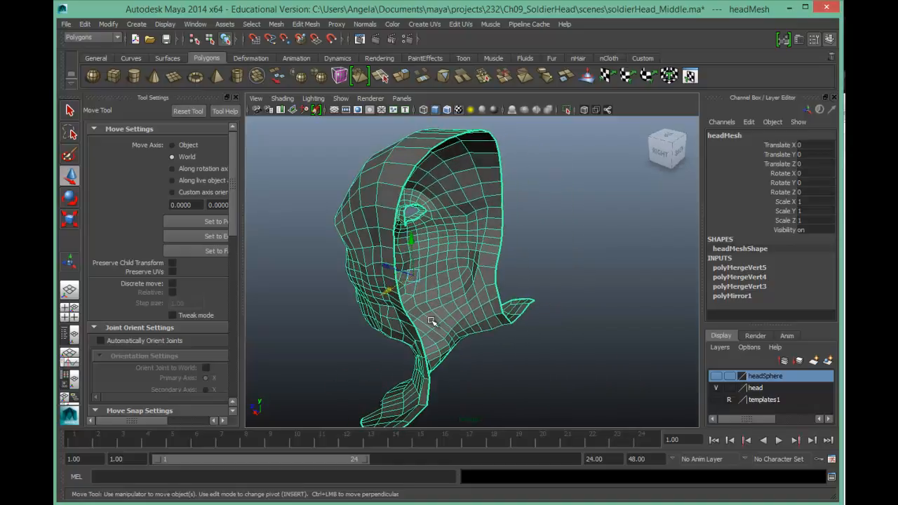
pyautogui.keyDown('alt'); pyautogui.moveTo(504, 379); pyautogui.dragTo(429, 360); pyautogui.keyUp('alt')
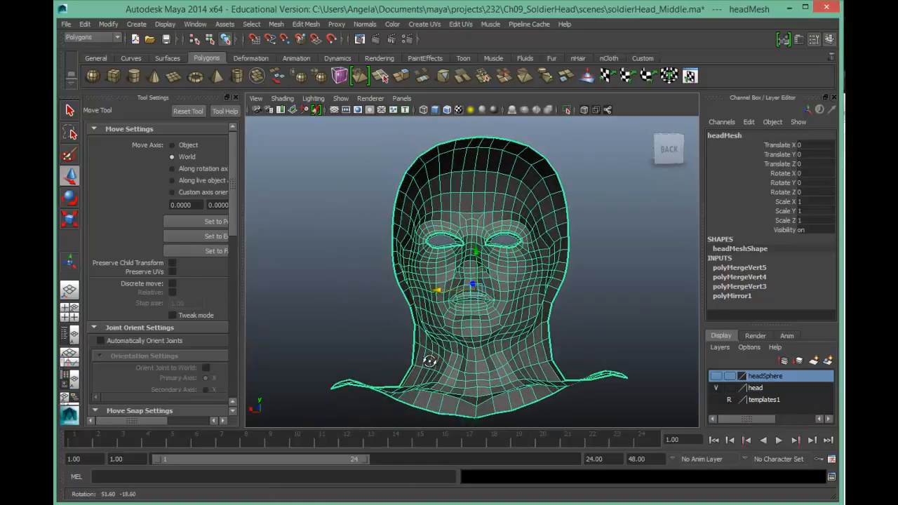
# Float the mesh-editing commands in their own window and append a polygon across the back opening at the base of the neck.
pyautogui.click(301, 24)
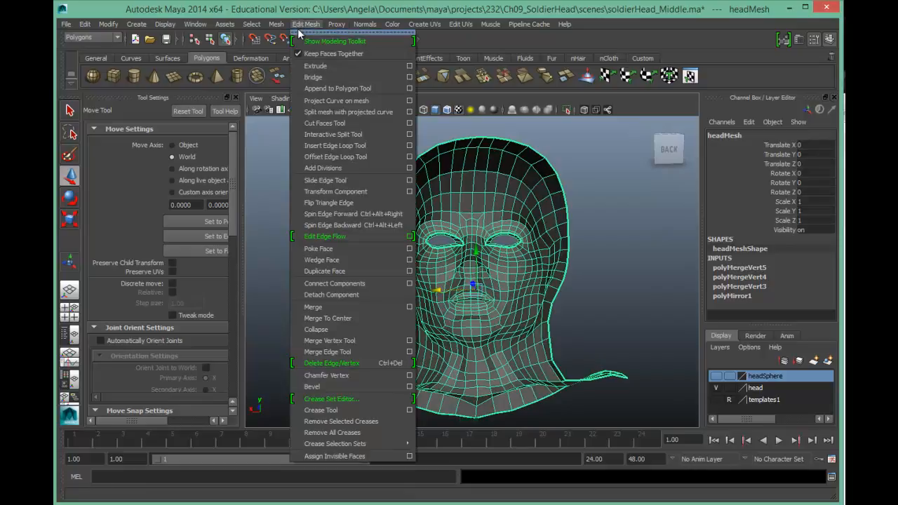
pyautogui.click(307, 32)
pyautogui.moveTo(307, 26); pyautogui.dragTo(130, 24)
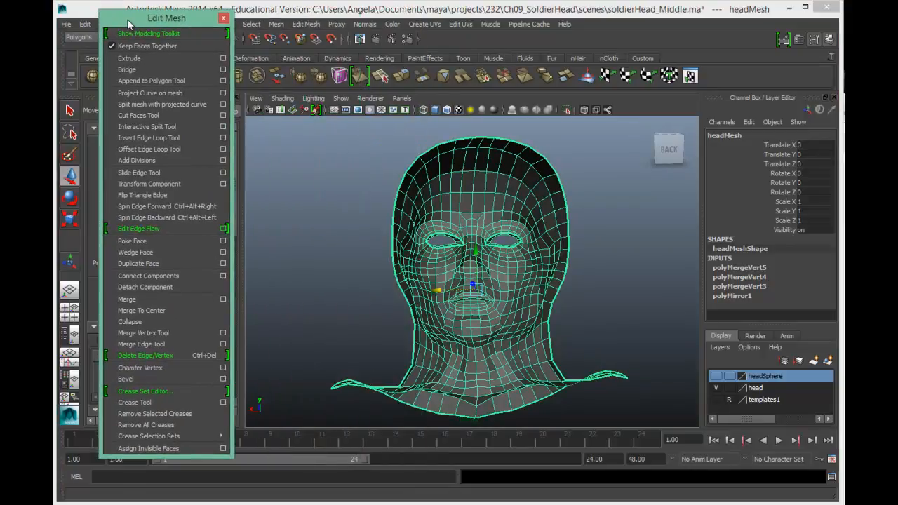
pyautogui.click(142, 81)
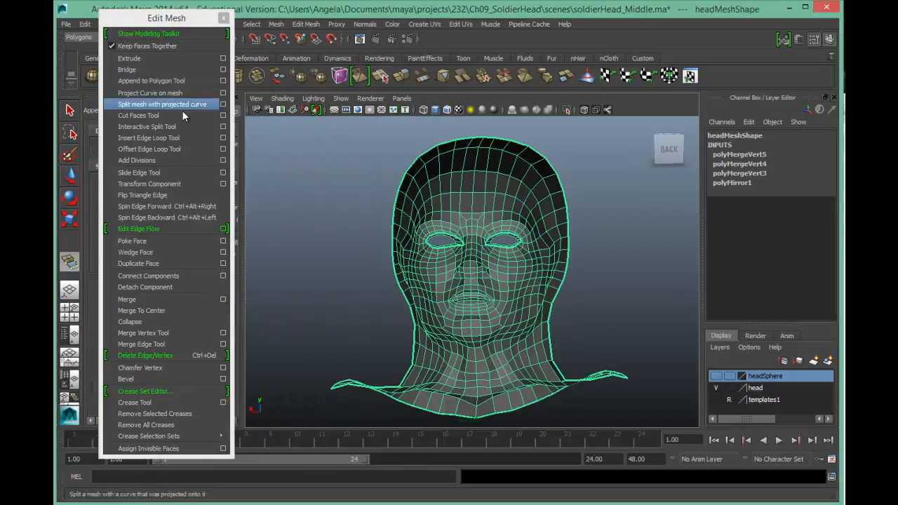
pyautogui.click(407, 371)
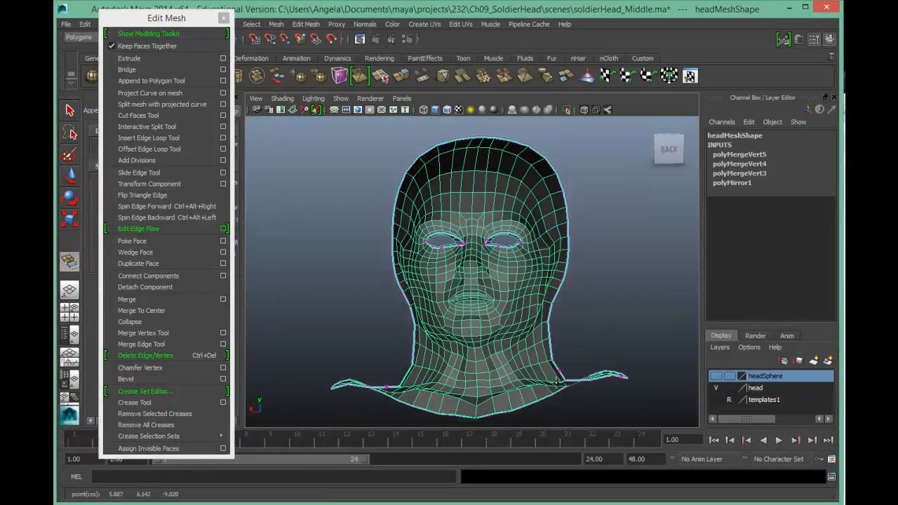
pyautogui.click(561, 374)
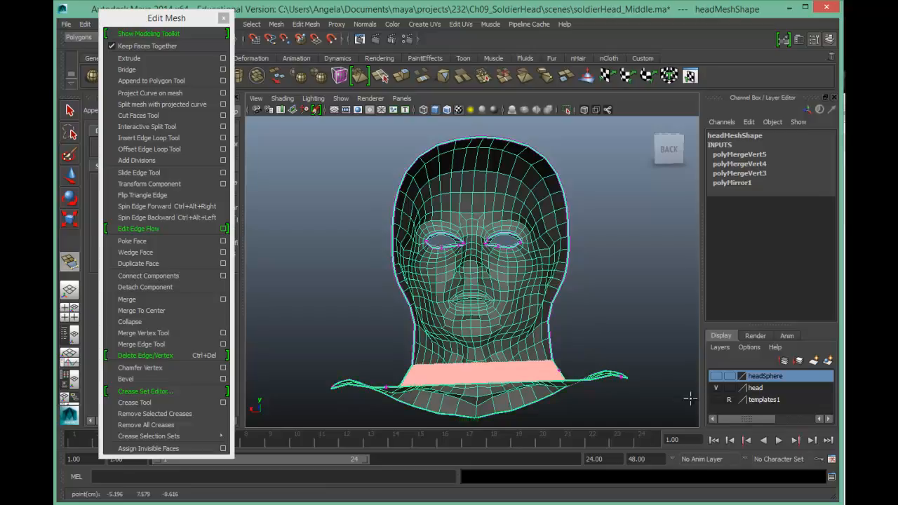
pyautogui.press('Return')
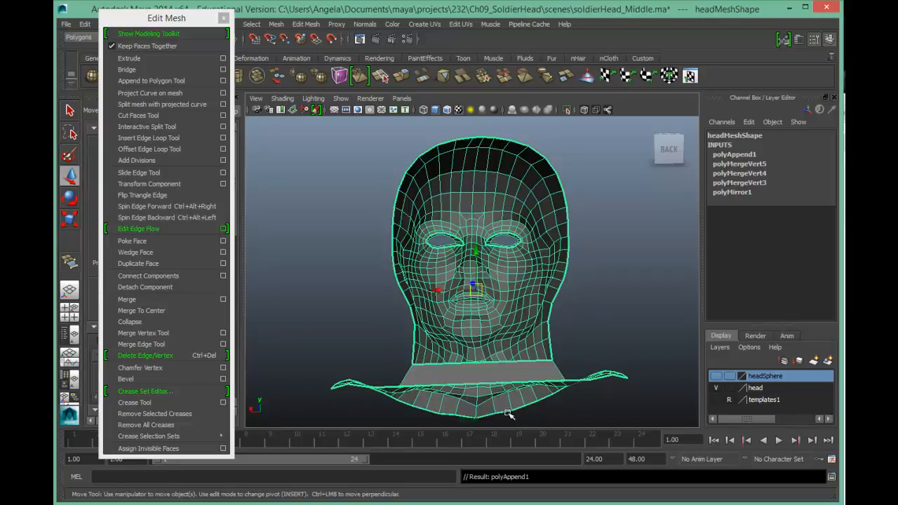
# Append a second polygon across the back of the neck, directly above the first and joined to its upper edge.
pyautogui.moveTo(505, 405)
pyautogui.keyDown('alt'); pyautogui.mouseDown()
pyautogui.moveTo(491, 423)
pyautogui.moveTo(518, 401)
pyautogui.mouseUp(); pyautogui.keyUp('alt')
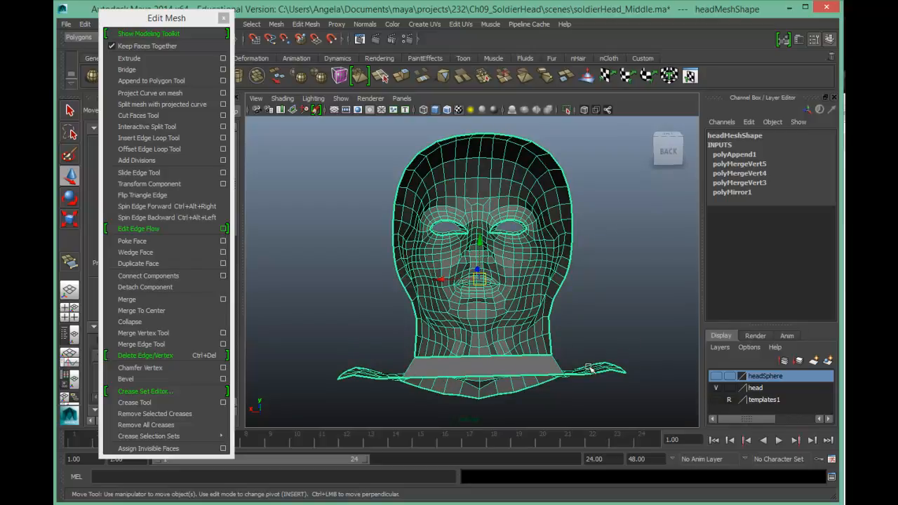
pyautogui.moveTo(584, 370)
pyautogui.keyDown('alt'); pyautogui.mouseDown()
pyautogui.moveTo(591, 374)
pyautogui.moveTo(582, 372)
pyautogui.mouseUp(); pyautogui.keyUp('alt')
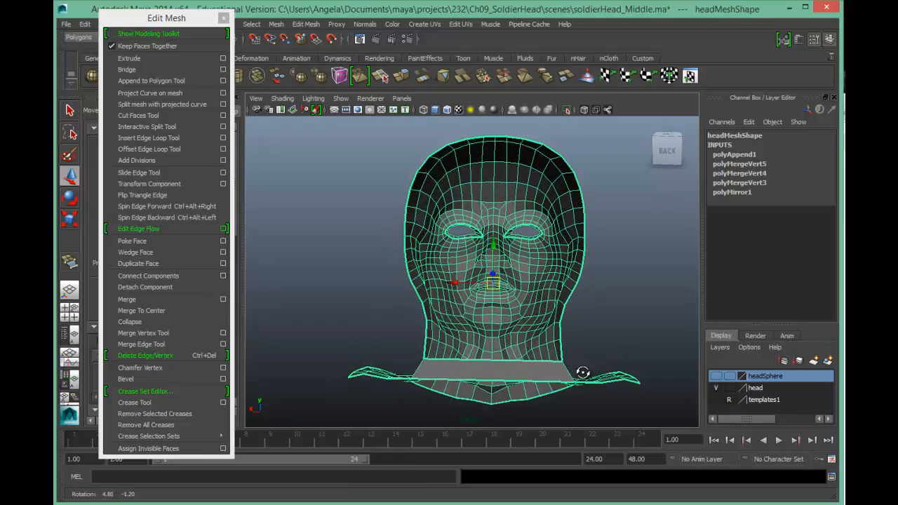
pyautogui.keyDown('alt'); pyautogui.moveTo(583, 372); pyautogui.dragTo(582, 315, button='right'); pyautogui.keyUp('alt')
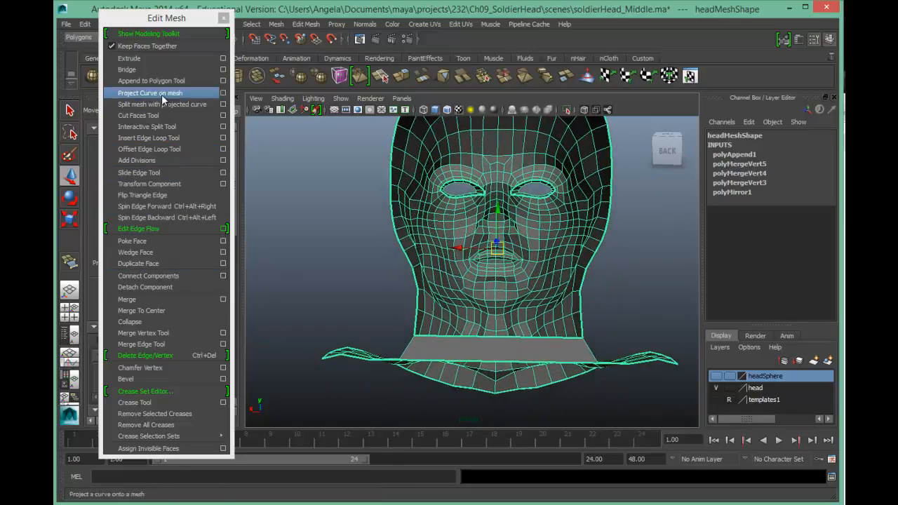
pyautogui.click(159, 81)
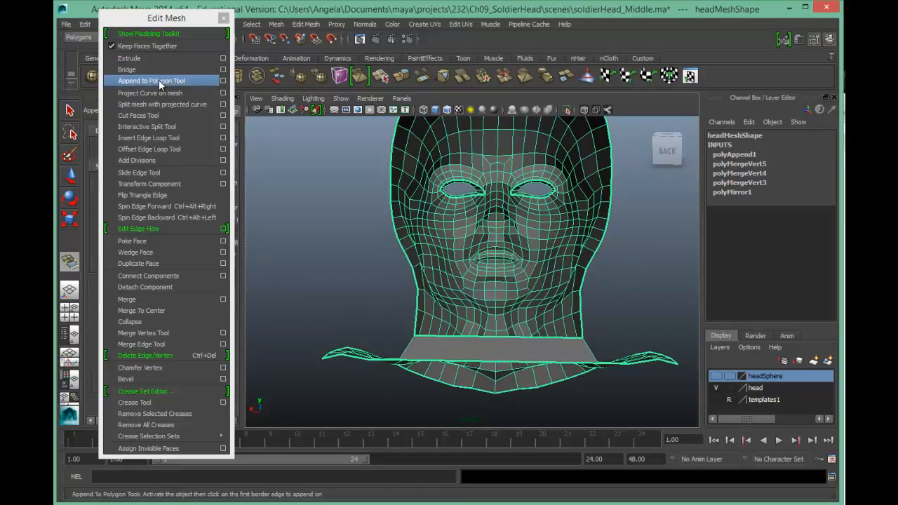
pyautogui.click(415, 321)
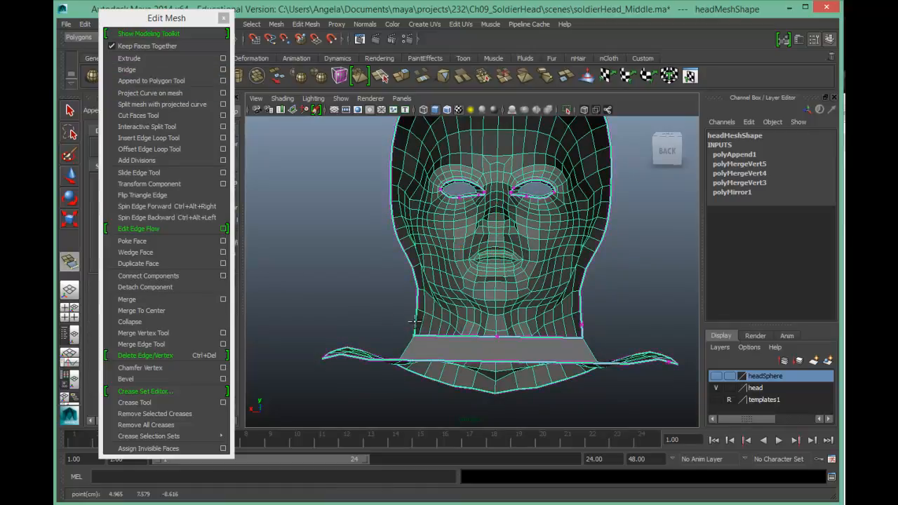
pyautogui.click(496, 337)
pyautogui.click(581, 325)
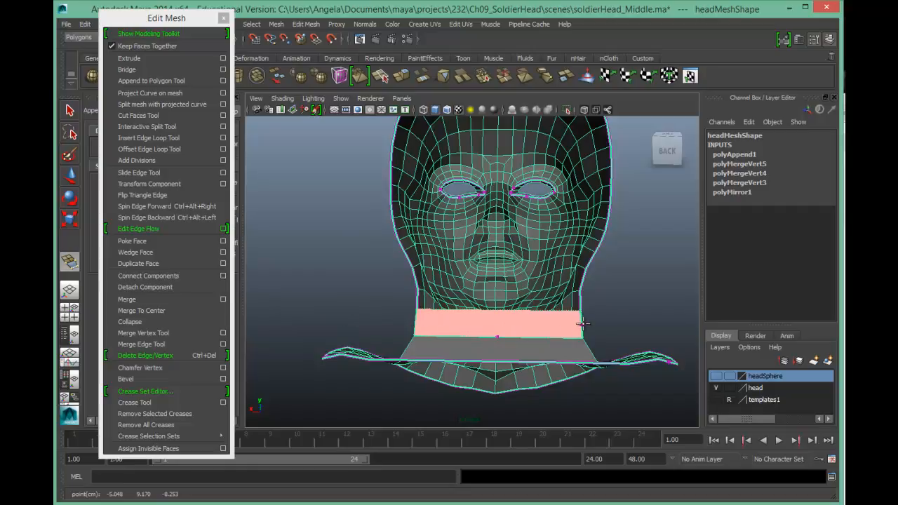
pyautogui.press('w')
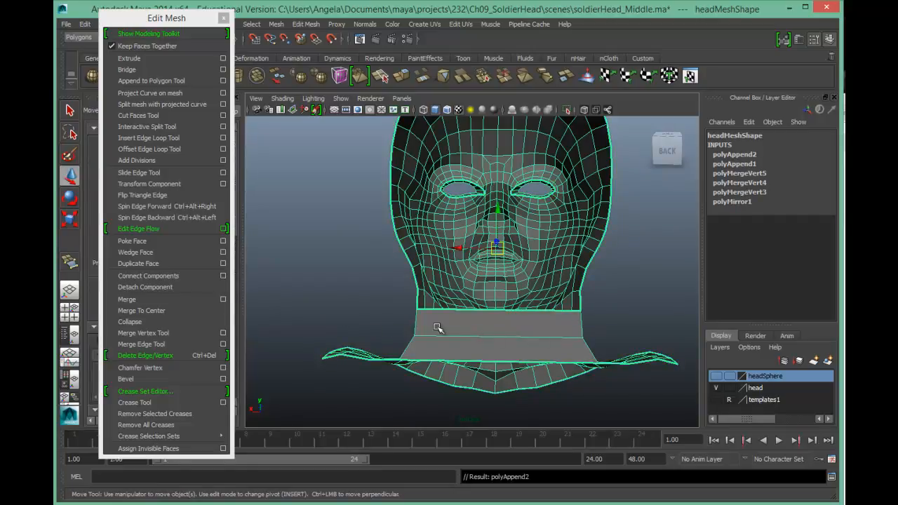
# Append a third polygon strip between the neck's opposite border edges, sharing the second strip's upper edge.
pyautogui.scroll(4, 482, 330)
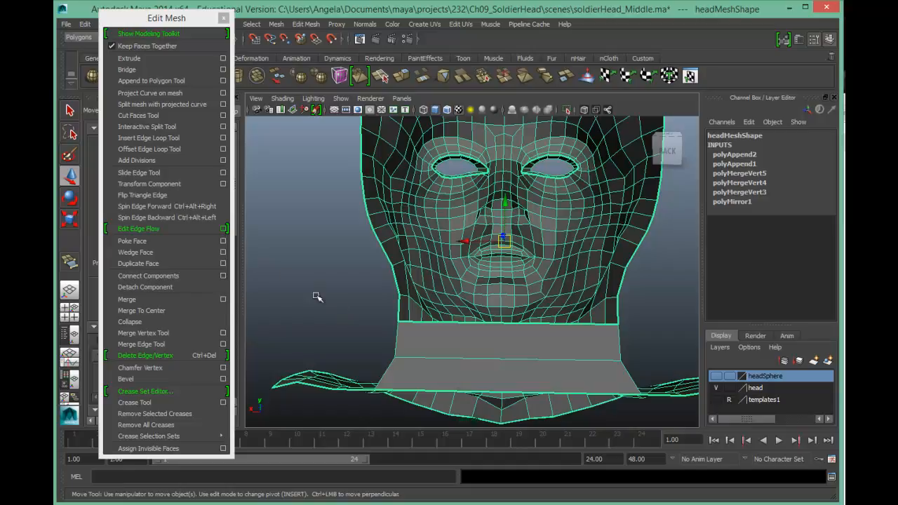
pyautogui.click(146, 81)
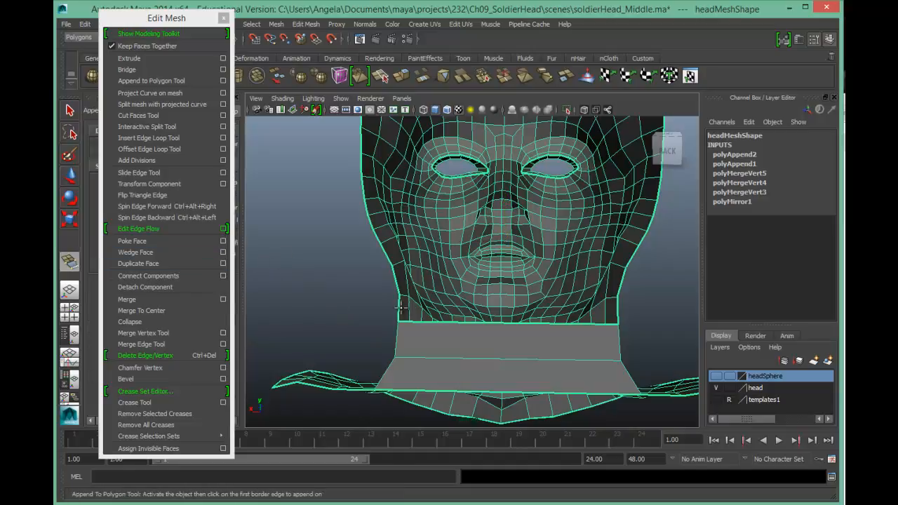
pyautogui.click(399, 309)
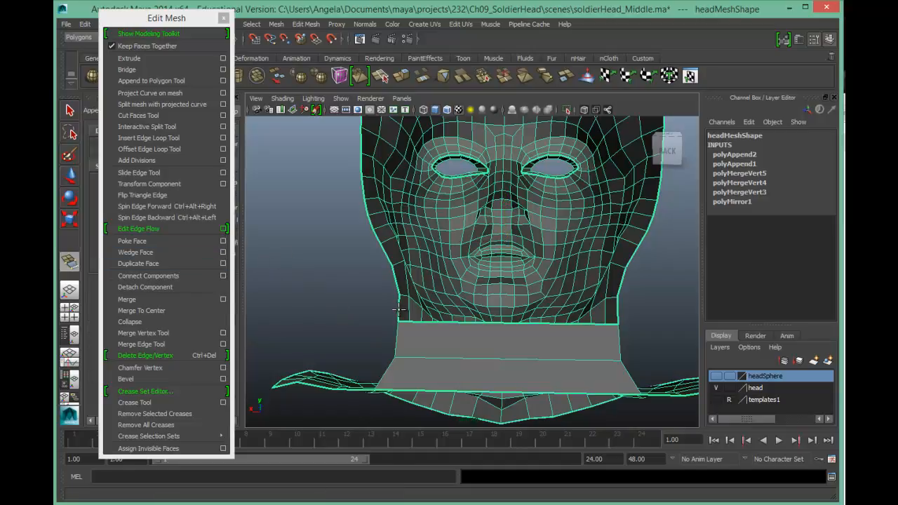
pyautogui.click(501, 324)
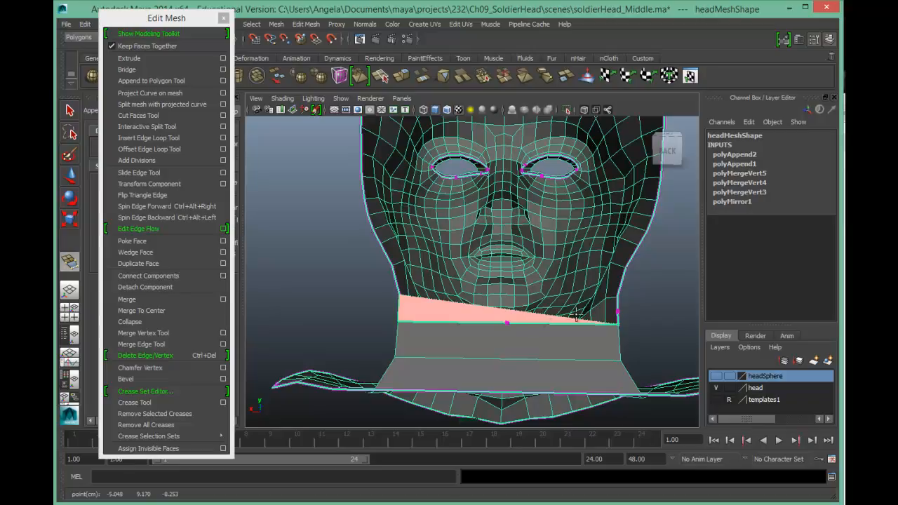
pyautogui.click(618, 311)
pyautogui.press('w')
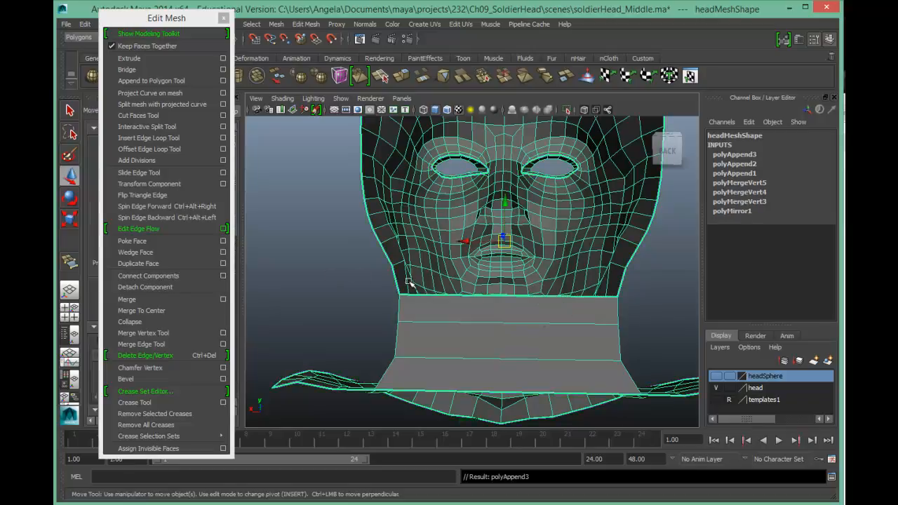
# Continue closing the back opening by appending a polygon strip above the third one, where the neck widens into the skull.
pyautogui.press('y')
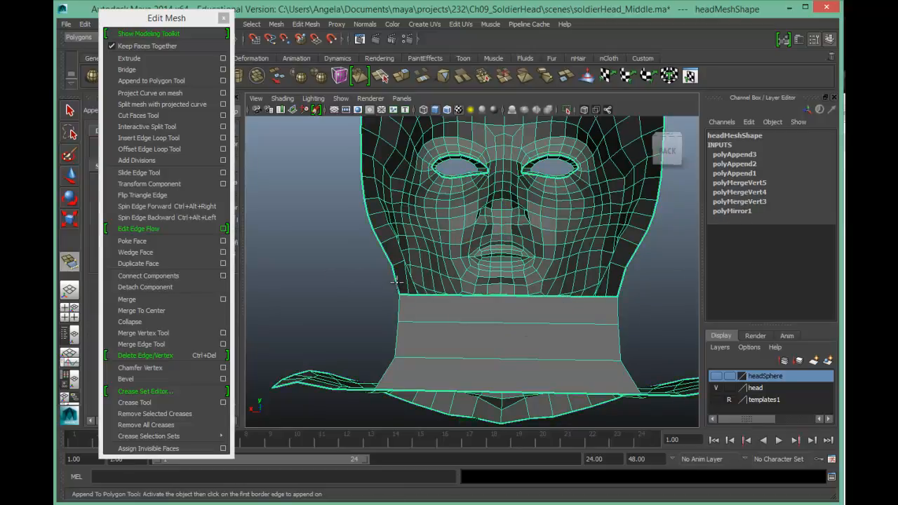
pyautogui.click(555, 296)
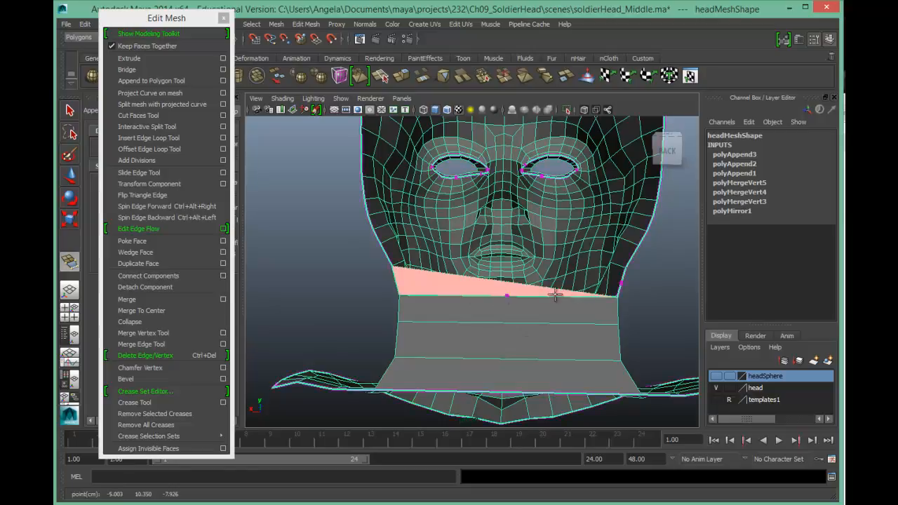
pyautogui.click(621, 282)
pyautogui.press('Return')
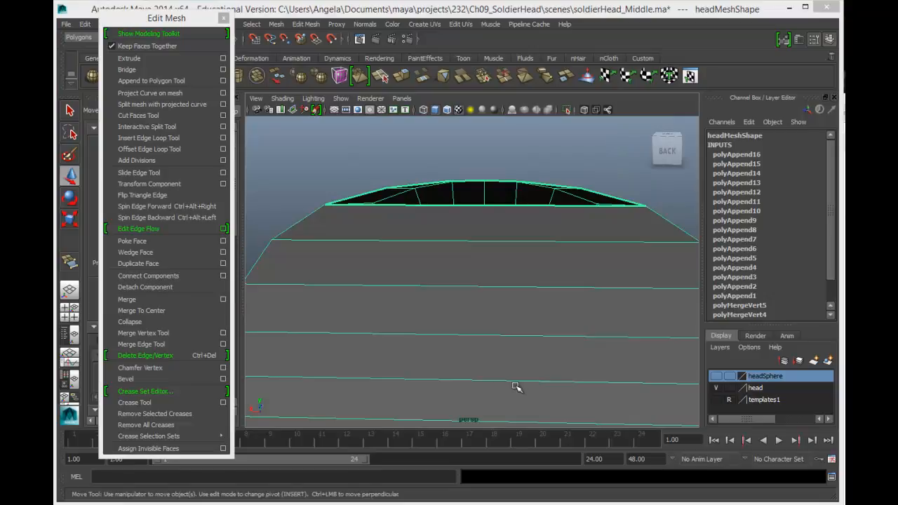
# Append a polygon near the top of the skull, joining the topmost strip to the border edges on both sides.
pyautogui.moveTo(522, 356)
pyautogui.keyDown('alt'); pyautogui.mouseDown(button='right')
pyautogui.moveTo(281, 327)
pyautogui.moveTo(524, 350)
pyautogui.mouseUp(button='right'); pyautogui.keyUp('alt')
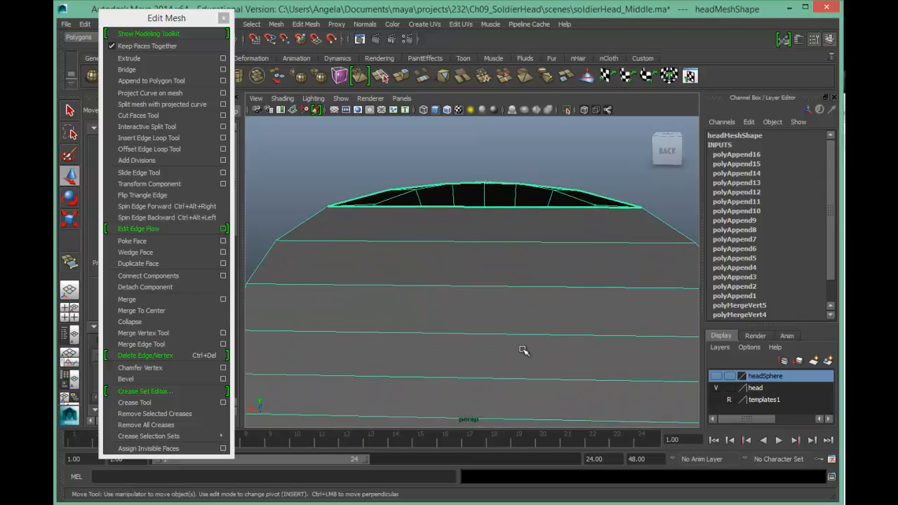
pyautogui.press('g')
pyautogui.click(379, 190)
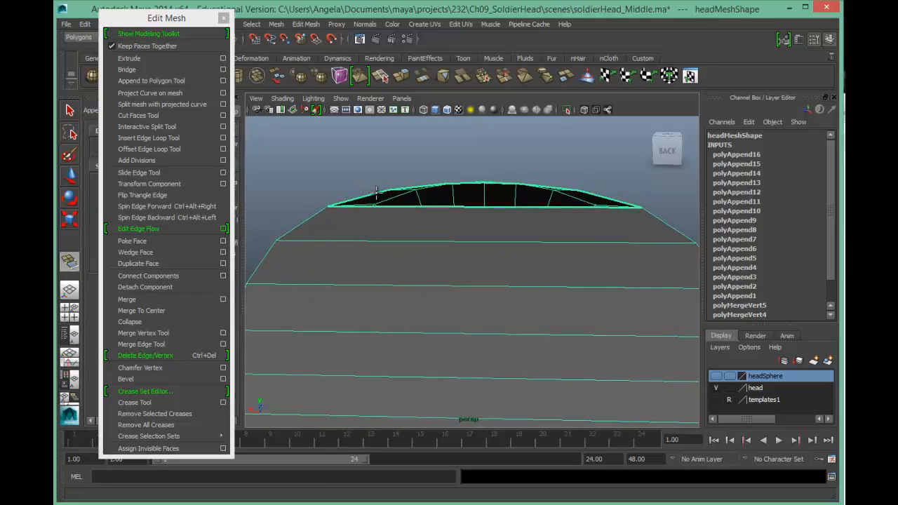
pyautogui.click(463, 205)
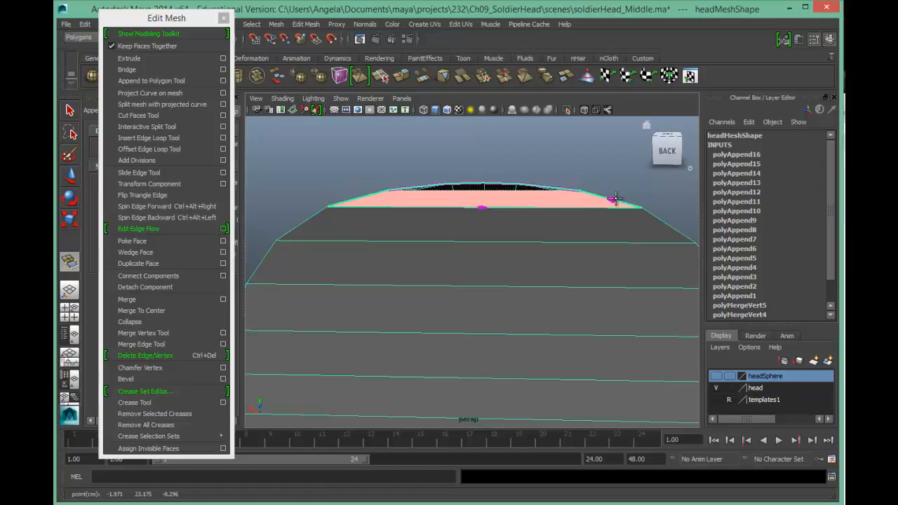
pyautogui.press('w')
# Append another polygon across the narrow gap at the crown of the skull, directly above the topmost strip.
pyautogui.keyDown('alt'); pyautogui.moveTo(404, 247); pyautogui.dragTo(489, 327); pyautogui.keyUp('alt')
pyautogui.press('y')
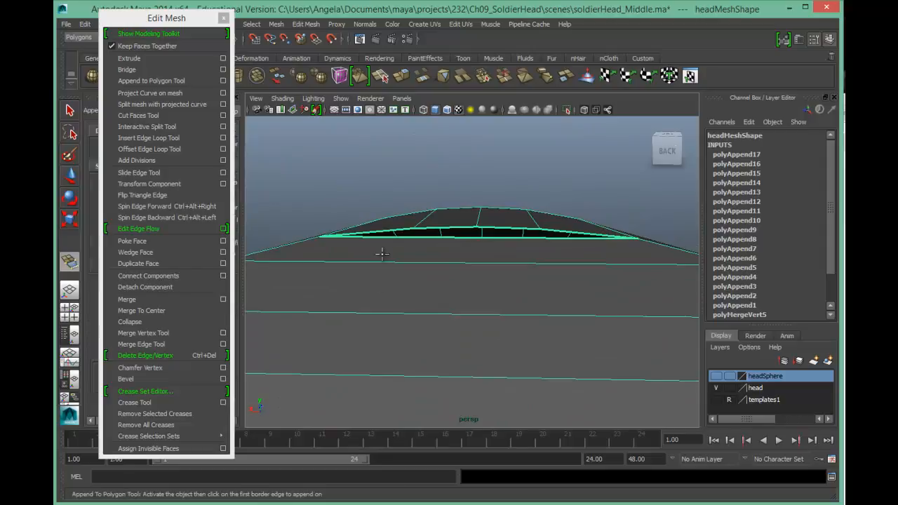
pyautogui.click(393, 233)
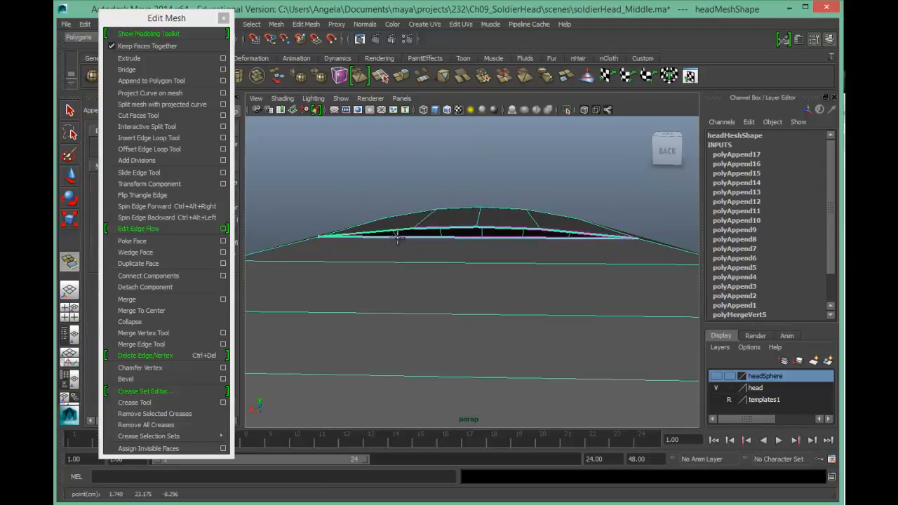
pyautogui.click(404, 238)
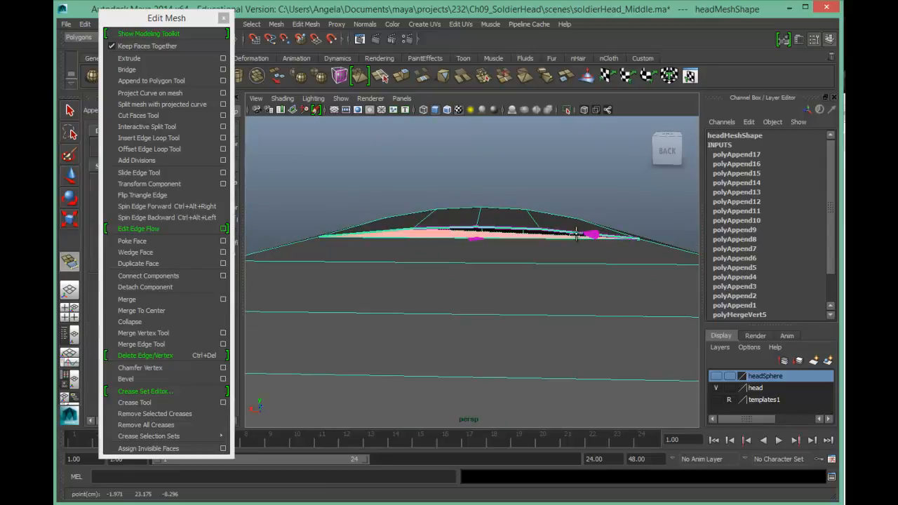
pyautogui.press('Return')
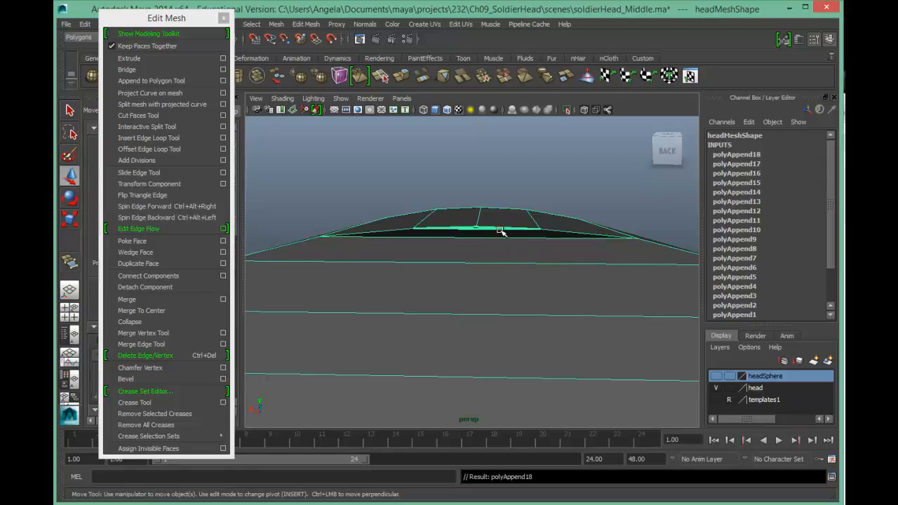
# Raise the middle vertex of the remaining gap's upper border to about Y 23.45 cm to open the gap.
pyautogui.moveTo(479, 228); pyautogui.dragTo(442, 224, button='right')
pyautogui.click(477, 227)
pyautogui.moveTo(477, 189); pyautogui.dragTo(477, 179)
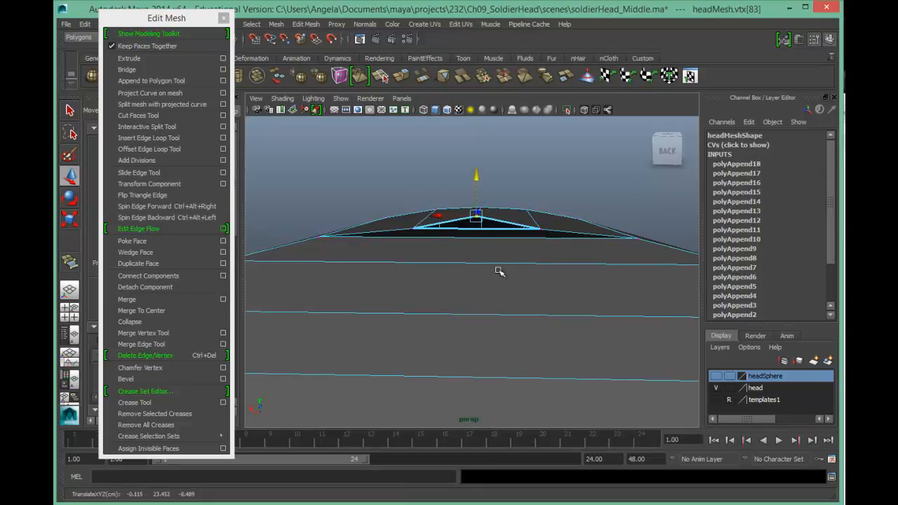
# Append a polygon filling the remaining triangular gap beneath the raised crown vertex.
pyautogui.keyDown('alt'); pyautogui.moveTo(464, 273); pyautogui.dragTo(584, 262, button='right'); pyautogui.keyUp('alt')
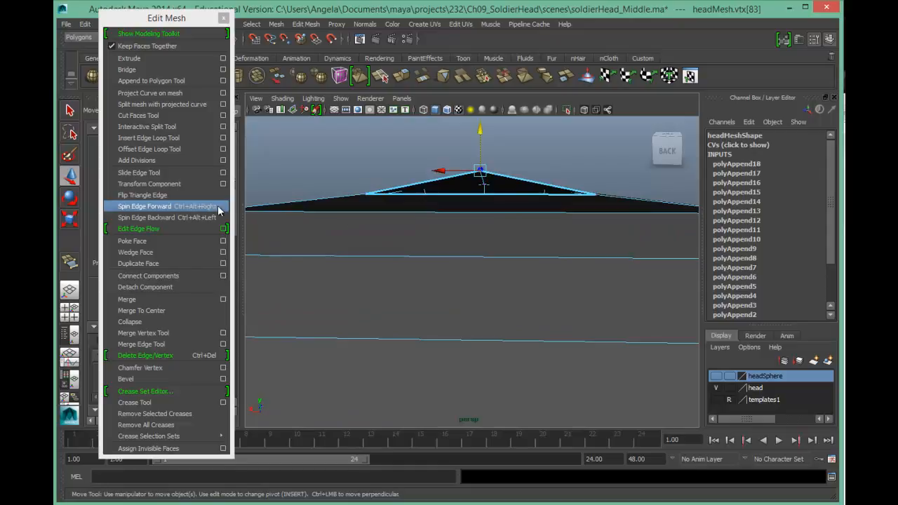
pyautogui.press('y')
pyautogui.click(447, 191)
pyautogui.click(457, 194)
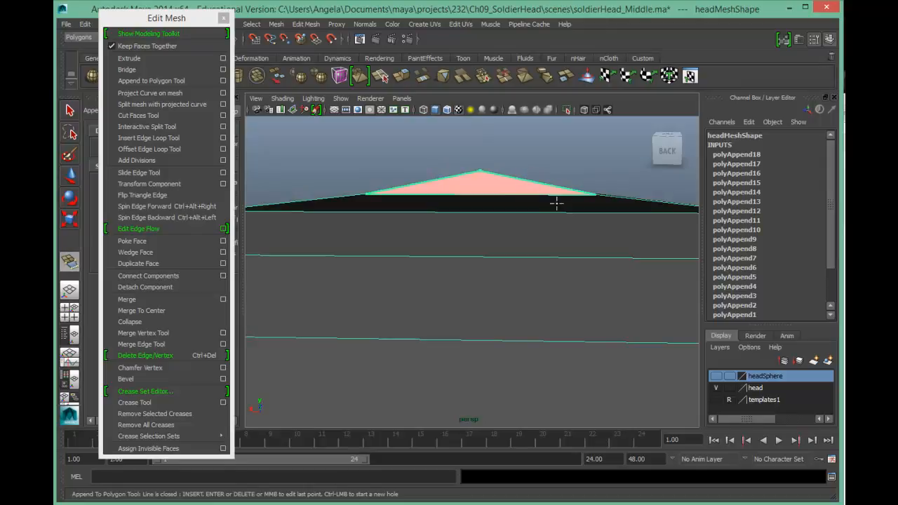
pyautogui.press('Return')
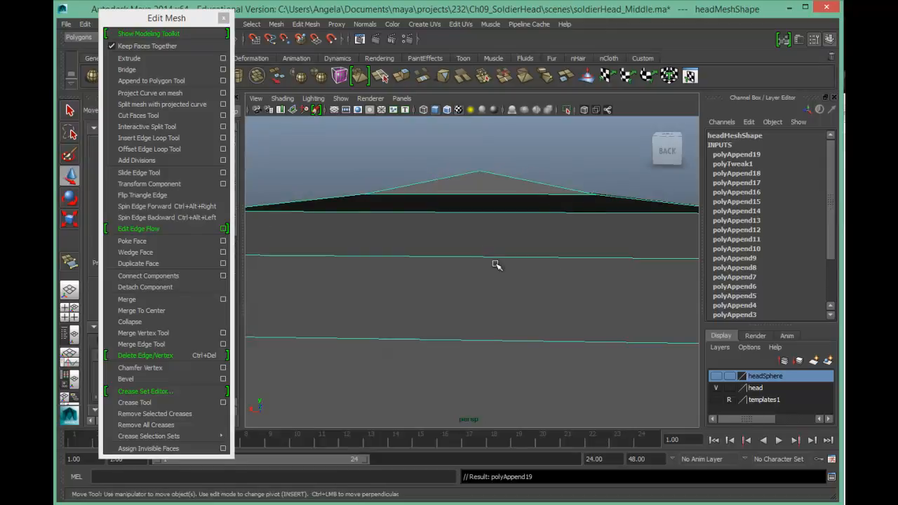
# Lower the raised middle crown vertex to about Y 23.34 cm to flatten the last polygon.
pyautogui.keyDown('alt'); pyautogui.moveTo(517, 284); pyautogui.dragTo(428, 275, button='right'); pyautogui.keyUp('alt')
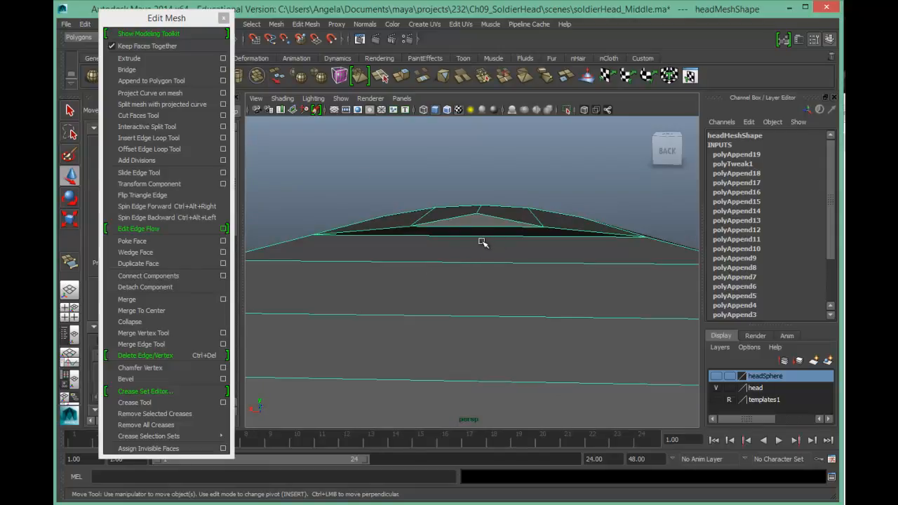
pyautogui.moveTo(478, 215); pyautogui.dragTo(449, 214, button='right')
pyautogui.click(477, 214)
pyautogui.moveTo(478, 177); pyautogui.dragTo(475, 191)
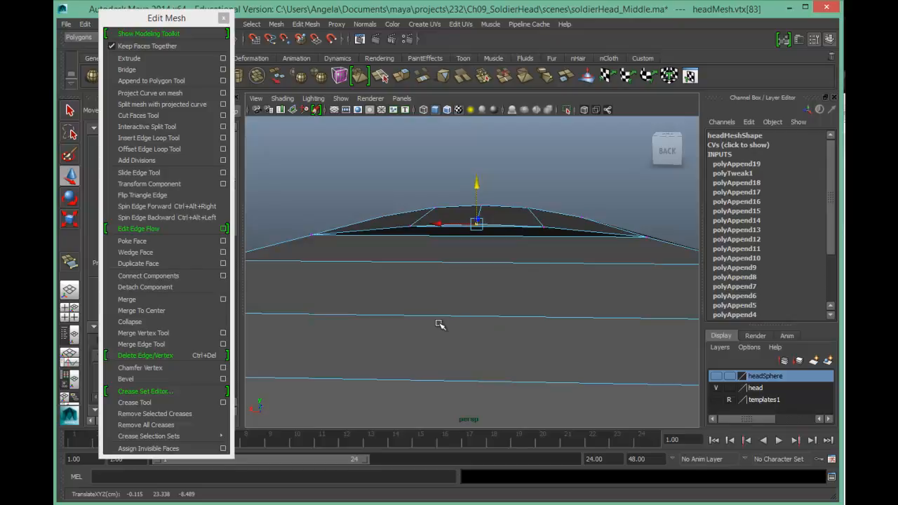
# Split the back polygons with the Interactive Split Tool along a vertical centreline from the crown's middle vertex to the neck's lower border.
pyautogui.keyDown('alt'); pyautogui.moveTo(554, 321); pyautogui.dragTo(560, 253, button='middle'); pyautogui.keyUp('alt')
pyautogui.keyDown('alt'); pyautogui.moveTo(558, 253); pyautogui.dragTo(396, 247, button='right'); pyautogui.keyUp('alt')
pyautogui.keyDown('alt'); pyautogui.moveTo(609, 288); pyautogui.dragTo(601, 196, button='middle'); pyautogui.keyUp('alt')
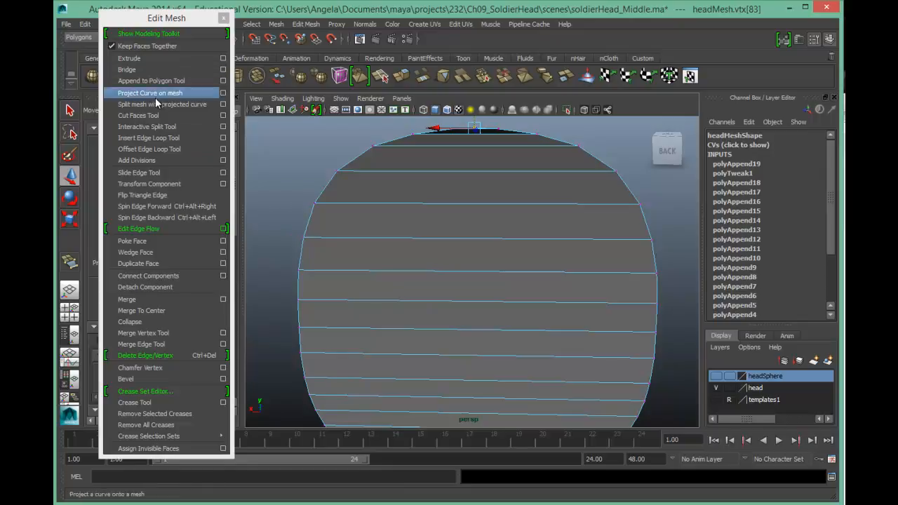
pyautogui.click(151, 126)
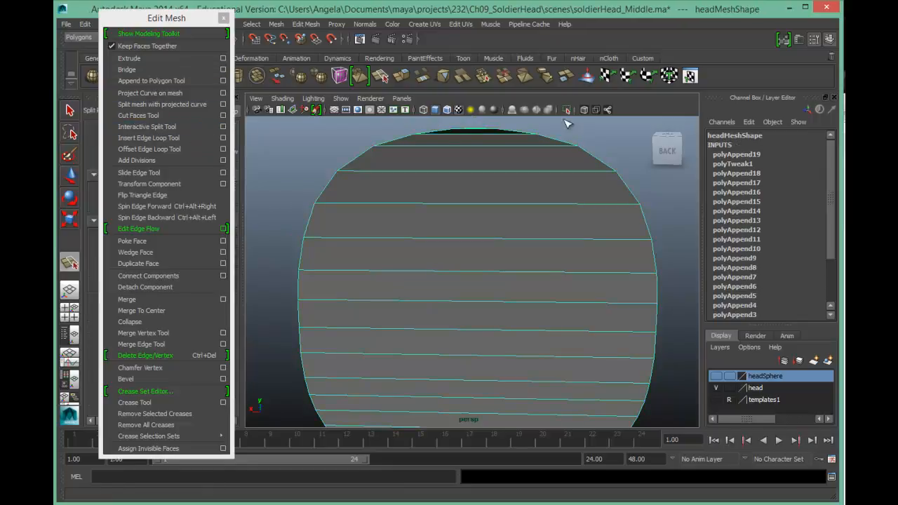
pyautogui.keyDown('alt'); pyautogui.moveTo(456, 153); pyautogui.dragTo(549, 153, button='right'); pyautogui.keyUp('alt')
pyautogui.keyDown('alt'); pyautogui.moveTo(549, 153); pyautogui.dragTo(553, 323, button='middle'); pyautogui.keyUp('alt')
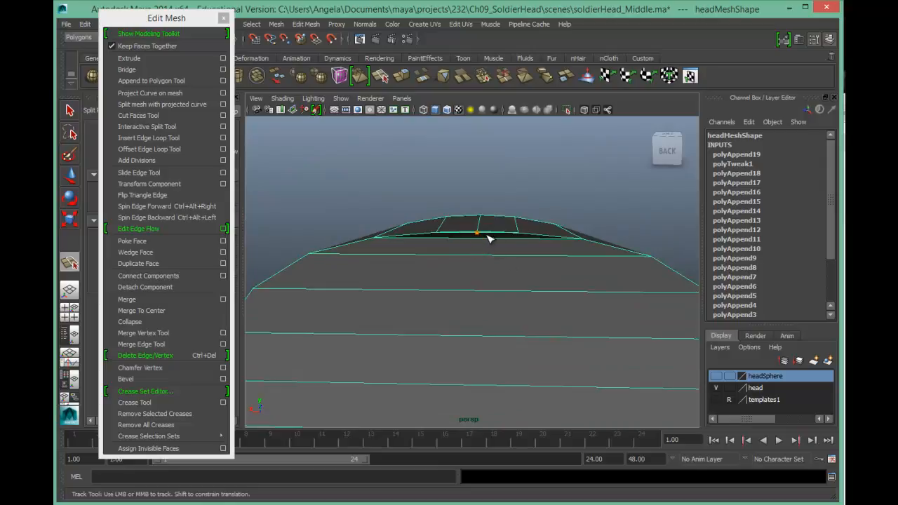
pyautogui.keyDown('alt'); pyautogui.moveTo(479, 272); pyautogui.dragTo(514, 236); pyautogui.keyUp('alt')
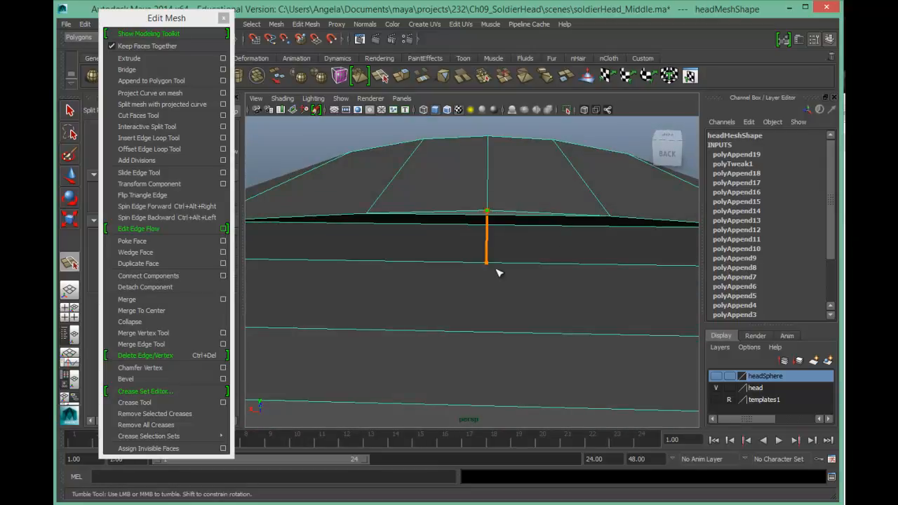
pyautogui.keyDown('alt'); pyautogui.moveTo(499, 315); pyautogui.dragTo(500, 118, button='middle'); pyautogui.keyUp('alt')
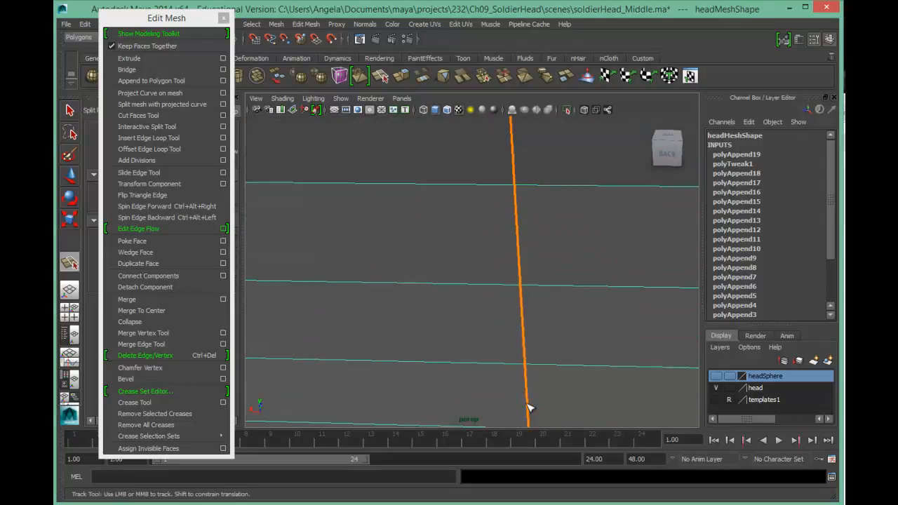
pyautogui.keyDown('alt'); pyautogui.moveTo(537, 357); pyautogui.dragTo(306, 336, button='right'); pyautogui.keyUp('alt')
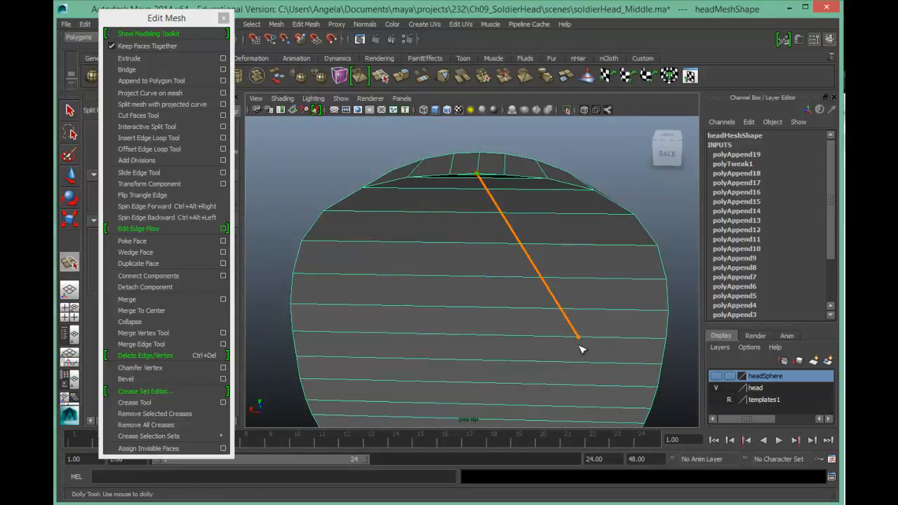
pyautogui.scroll(-6, 525, 341)
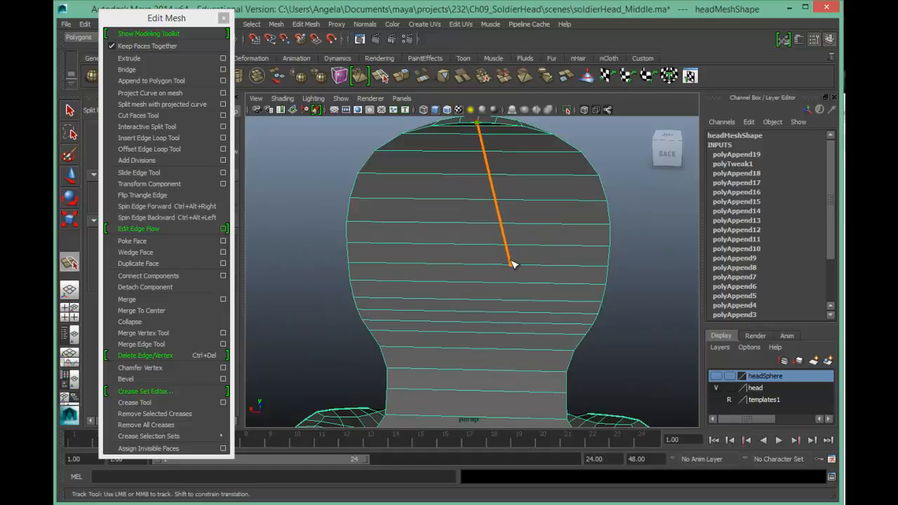
pyautogui.keyDown('alt'); pyautogui.moveTo(476, 372); pyautogui.dragTo(468, 178, button='middle'); pyautogui.keyUp('alt')
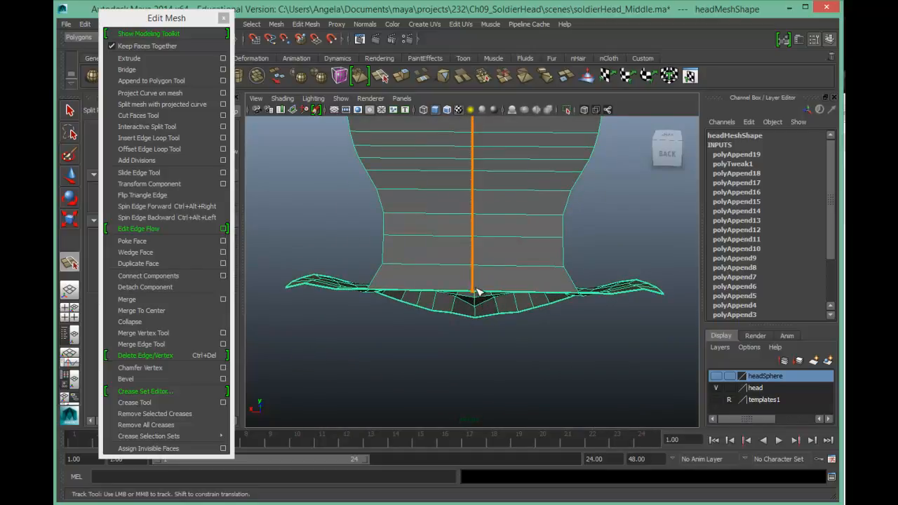
pyautogui.press('w')
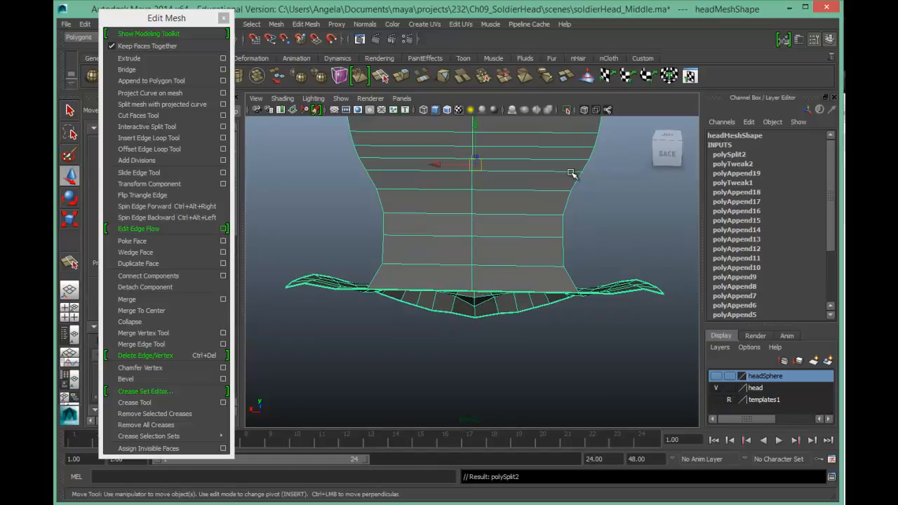
# Close the floating Edit Mesh menu and enable Soft Select for the Move tool.
pyautogui.keyDown('alt'); pyautogui.moveTo(579, 174); pyautogui.dragTo(348, 174, button='right'); pyautogui.keyUp('alt')
pyautogui.keyDown('alt'); pyautogui.moveTo(484, 209); pyautogui.dragTo(481, 257, button='middle'); pyautogui.keyUp('alt')
pyautogui.keyDown('alt'); pyautogui.moveTo(479, 257); pyautogui.dragTo(602, 292); pyautogui.keyUp('alt')
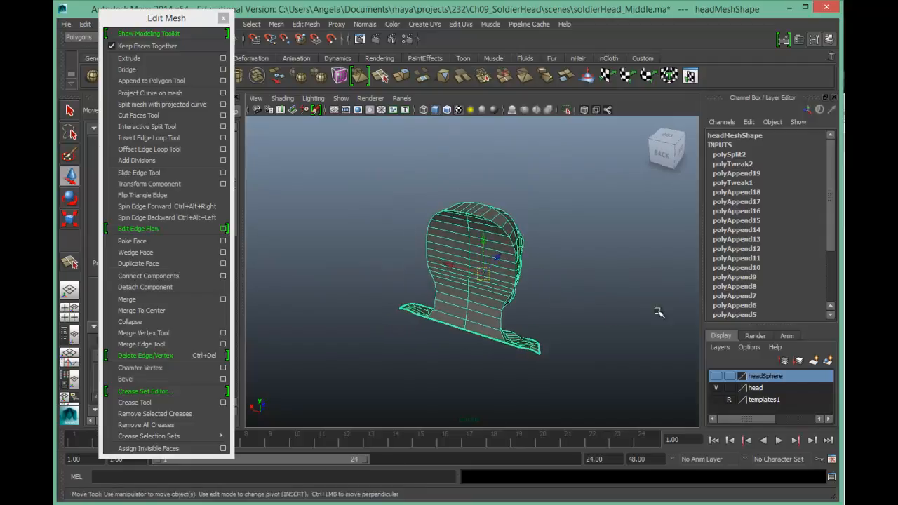
pyautogui.keyDown('alt'); pyautogui.moveTo(385, 313); pyautogui.dragTo(415, 314); pyautogui.keyUp('alt')
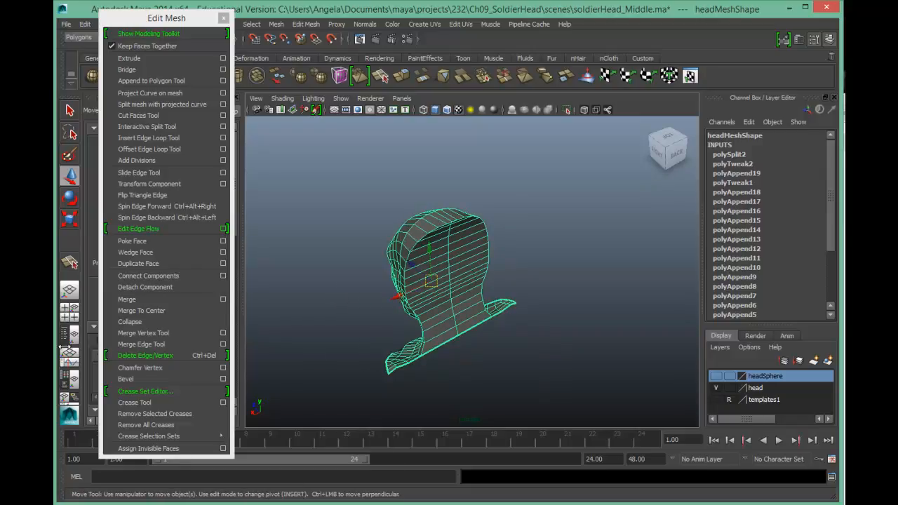
pyautogui.keyDown('alt'); pyautogui.moveTo(355, 357); pyautogui.dragTo(379, 325); pyautogui.keyUp('alt')
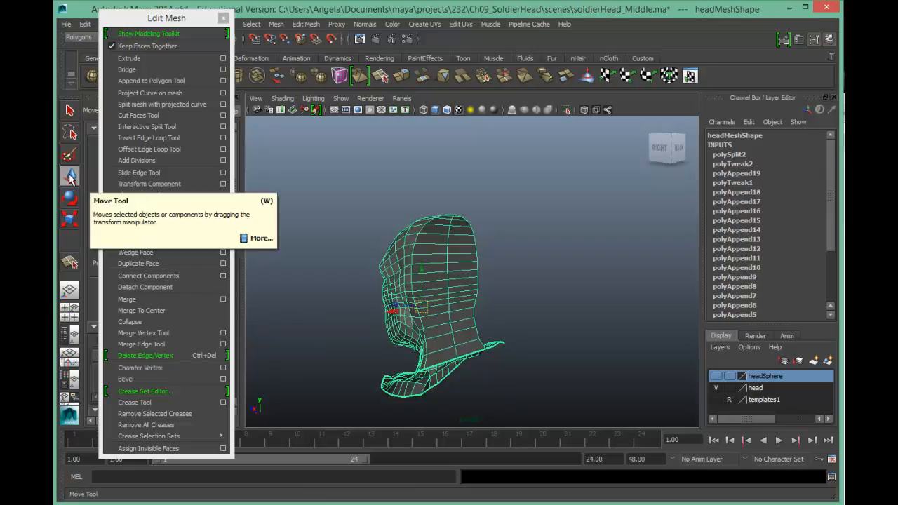
pyautogui.click(223, 18)
pyautogui.scroll(-5, 147, 242)
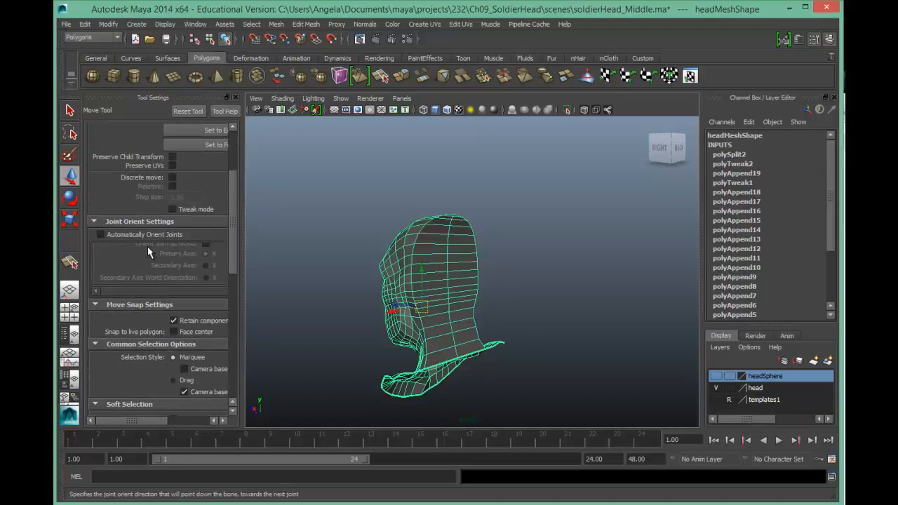
pyautogui.scroll(-5, 141, 304)
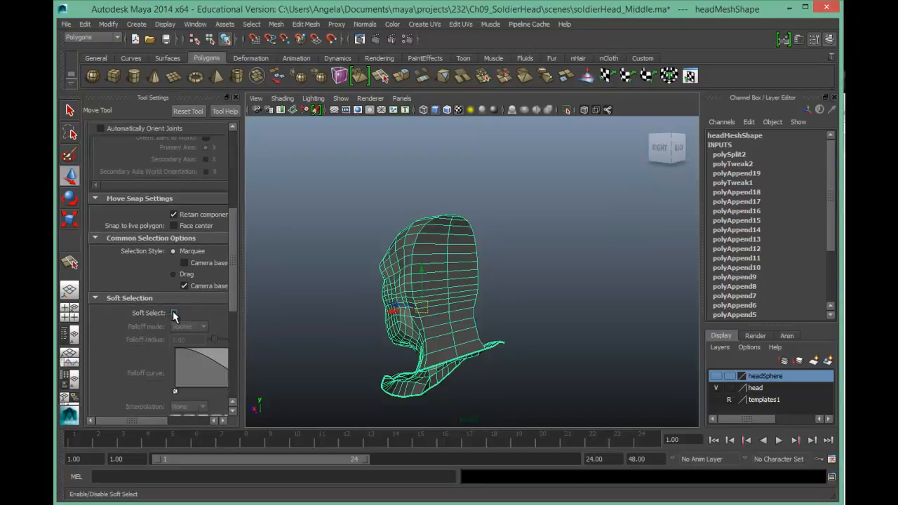
pyautogui.click(174, 313)
# Select the middle vertices of the new vertical centreline on the back of the head.
pyautogui.moveTo(445, 279); pyautogui.dragTo(393, 284, button='right')
pyautogui.keyDown('alt'); pyautogui.moveTo(463, 291); pyautogui.dragTo(401, 309); pyautogui.keyUp('alt')
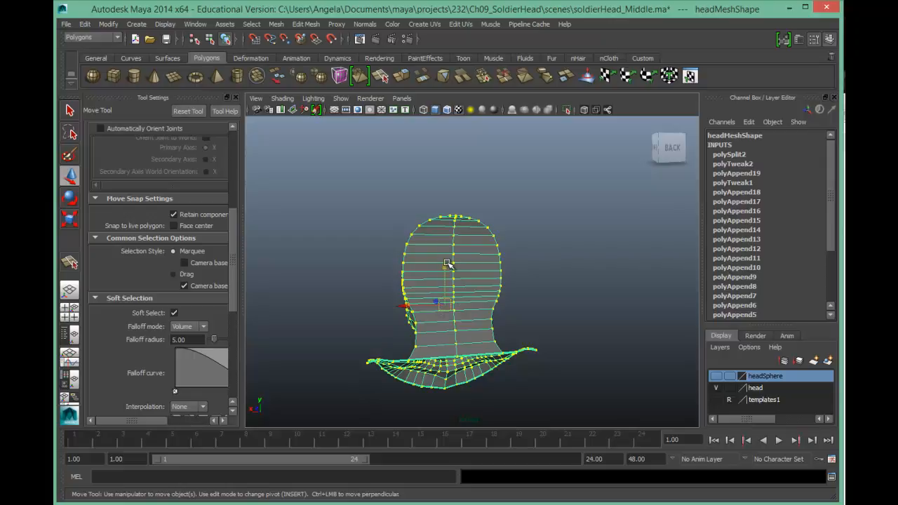
pyautogui.moveTo(448, 264); pyautogui.dragTo(449, 277)
pyautogui.hotkey('ctrl', 'z')
pyautogui.keyDown('alt'); pyautogui.moveTo(442, 277); pyautogui.dragTo(546, 296, button='right'); pyautogui.keyUp('alt')
pyautogui.moveTo(437, 284); pyautogui.dragTo(383, 288, button='right')
pyautogui.moveTo(421, 260); pyautogui.dragTo(456, 325)
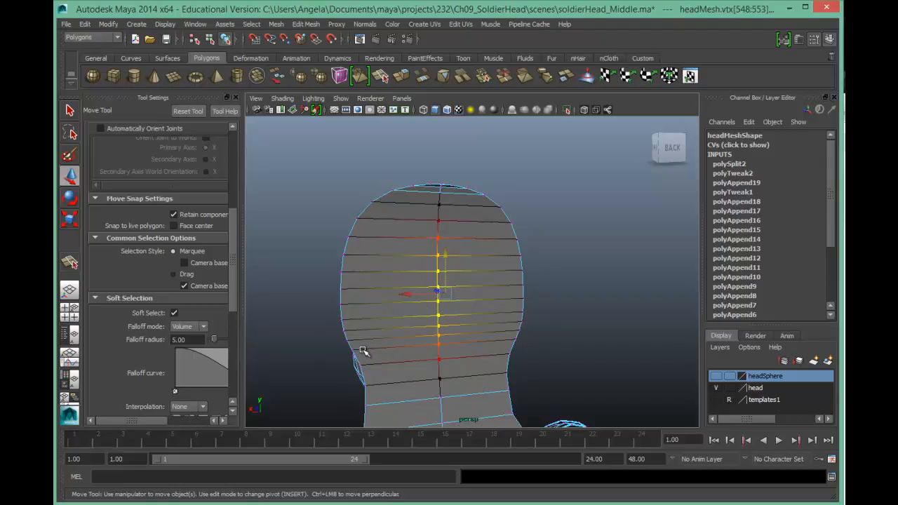
# Remove the face vertices from the selection and pull the back centreline vertices outward behind the head to about Z -12.42 cm.
pyautogui.keyDown('alt'); pyautogui.moveTo(421, 355); pyautogui.dragTo(313, 332, button='right'); pyautogui.keyUp('alt')
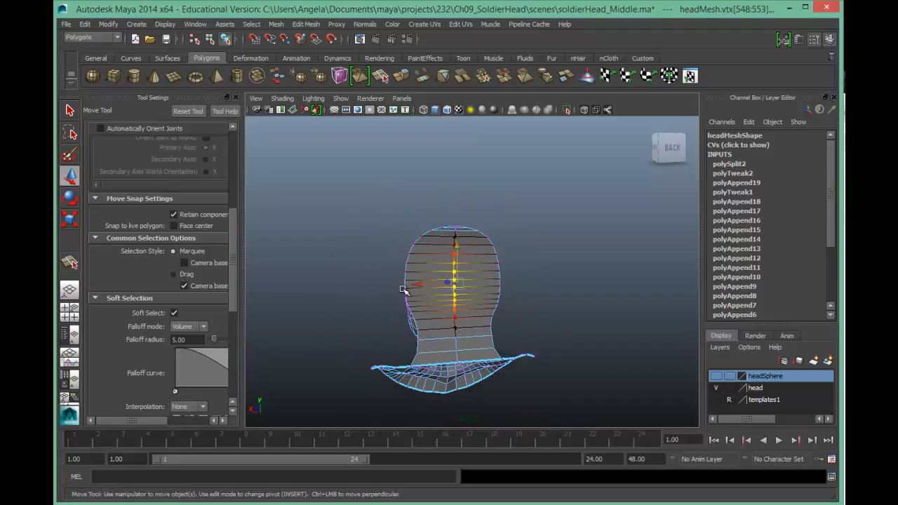
pyautogui.keyDown('alt'); pyautogui.moveTo(376, 326); pyautogui.dragTo(470, 324); pyautogui.keyUp('alt')
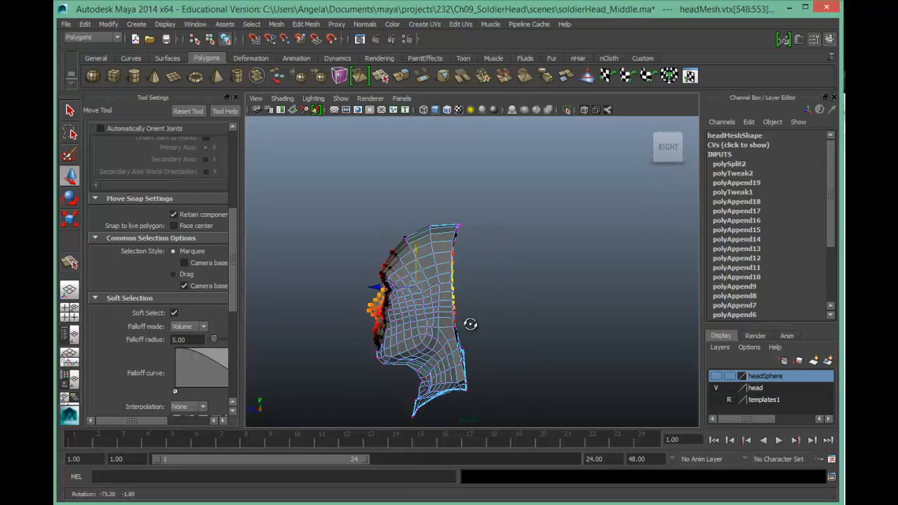
pyautogui.moveTo(327, 233); pyautogui.dragTo(415, 391)
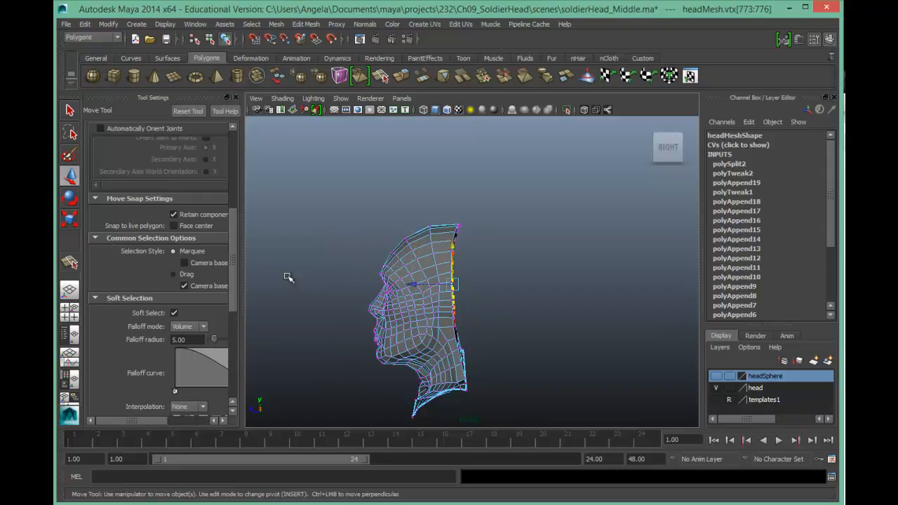
pyautogui.keyDown('alt'); pyautogui.moveTo(299, 369); pyautogui.dragTo(583, 386); pyautogui.keyUp('alt')
pyautogui.moveTo(526, 277); pyautogui.dragTo(490, 272)
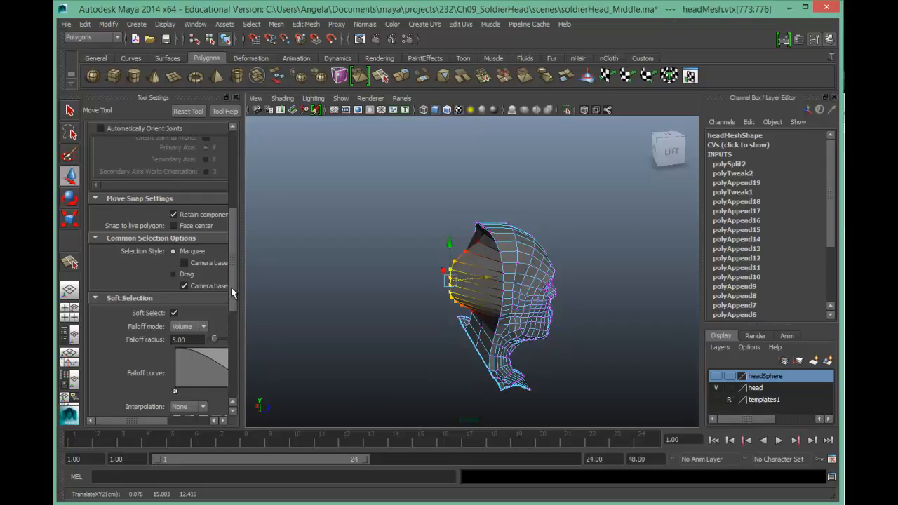
# Shift the red and yellow markers on the soft selection falloff color ramp and turn Soft Select off.
pyautogui.moveTo(232, 289); pyautogui.dragTo(226, 337)
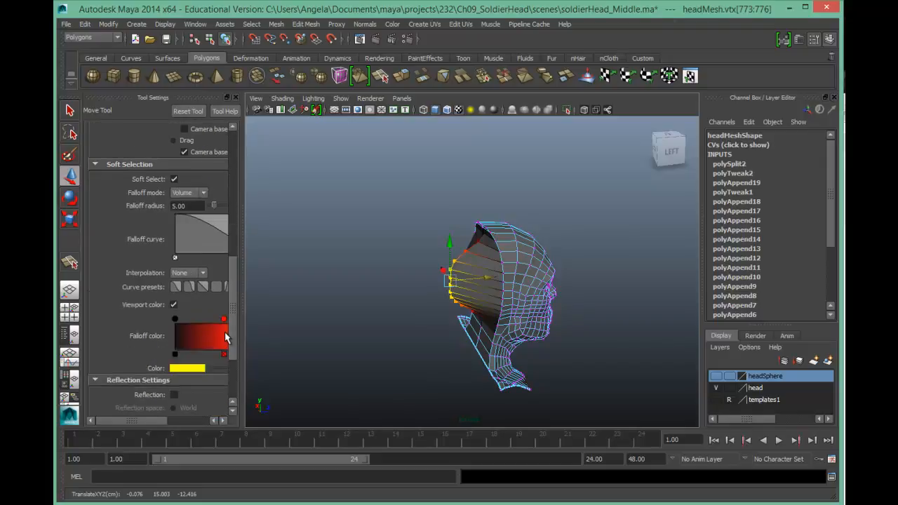
pyautogui.moveTo(244, 342); pyautogui.dragTo(302, 348)
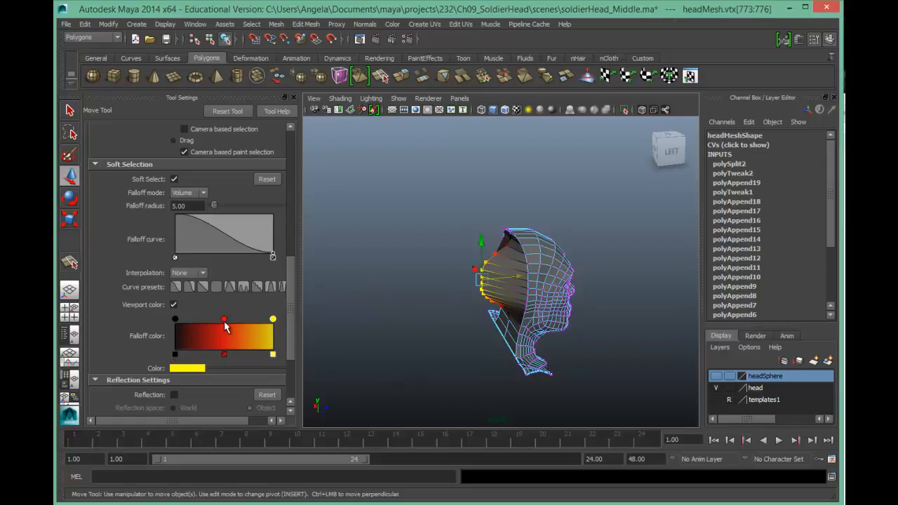
pyautogui.moveTo(225, 324); pyautogui.dragTo(214, 325)
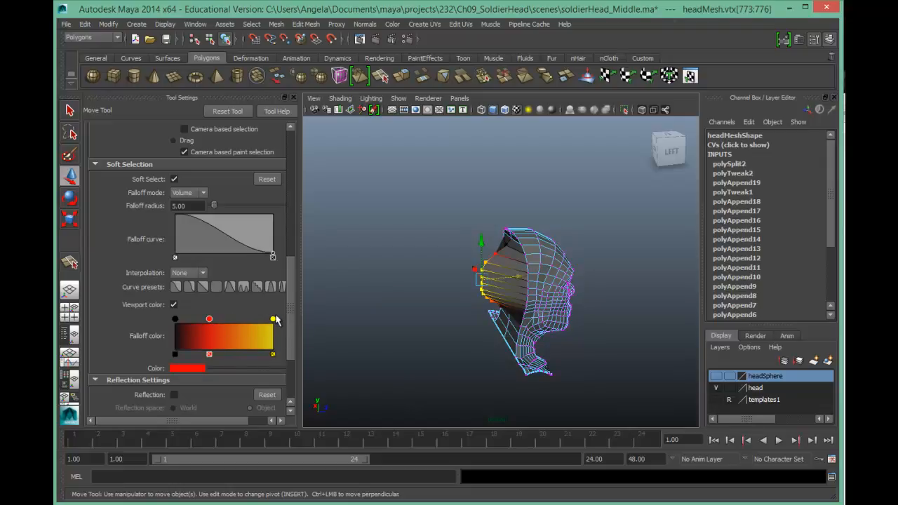
pyautogui.moveTo(272, 319); pyautogui.dragTo(222, 321)
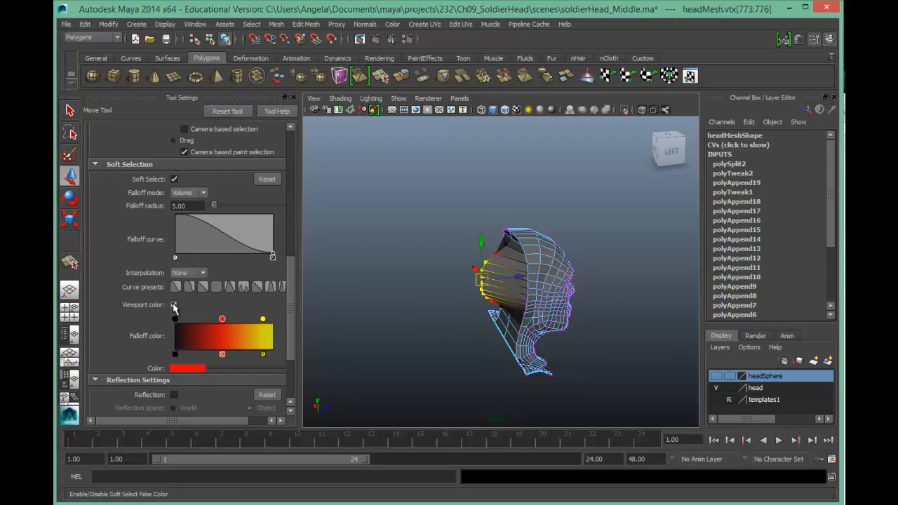
pyautogui.click(175, 179)
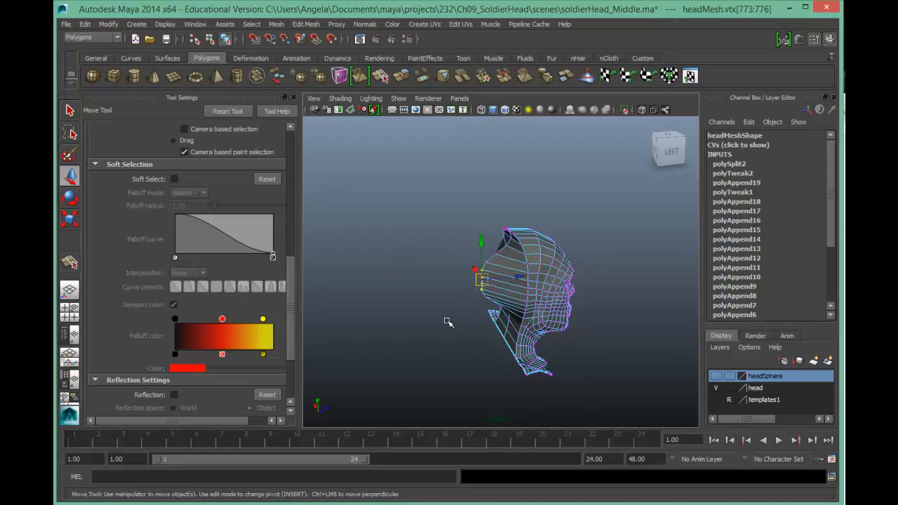
# Select the two topmost inner vertices of the back centreline near the crown and pull them backward to about Z -9.41 cm.
pyautogui.keyDown('alt'); pyautogui.moveTo(439, 319); pyautogui.dragTo(543, 317, button='right'); pyautogui.keyUp('alt')
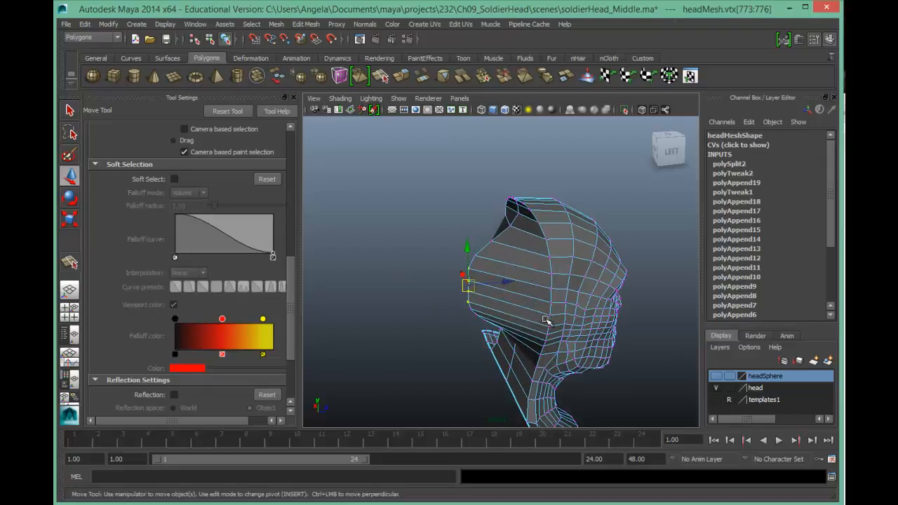
pyautogui.keyDown('alt'); pyautogui.moveTo(375, 279); pyautogui.dragTo(567, 278); pyautogui.keyUp('alt')
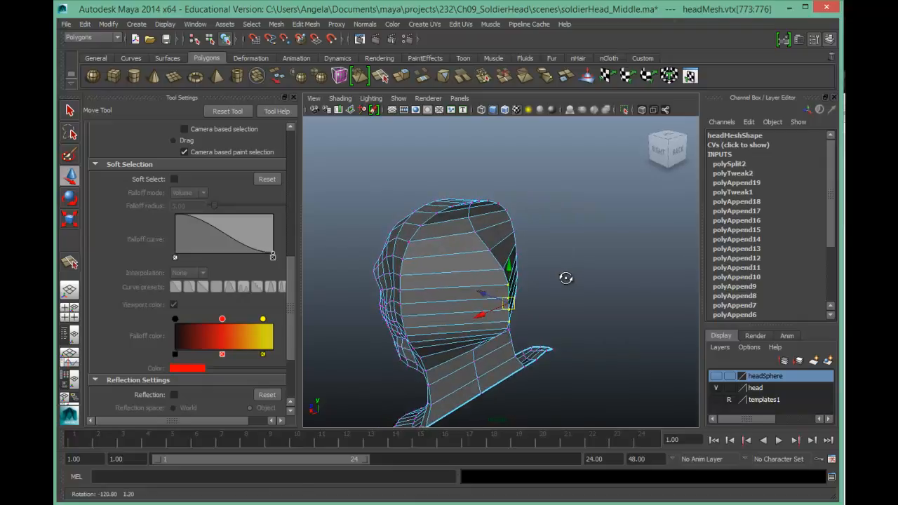
pyautogui.keyDown('alt'); pyautogui.moveTo(457, 241); pyautogui.dragTo(427, 244); pyautogui.keyUp('alt')
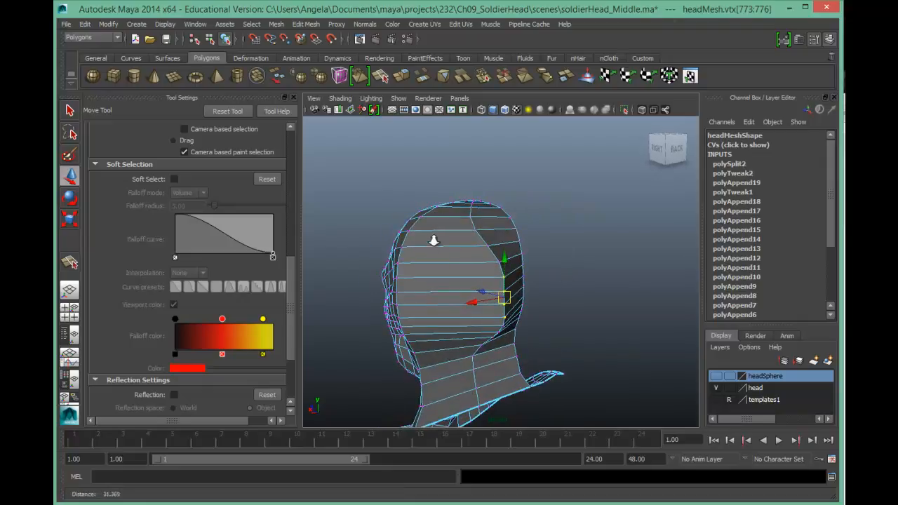
pyautogui.keyDown('alt'); pyautogui.moveTo(427, 245); pyautogui.dragTo(553, 244, button='right'); pyautogui.keyUp('alt')
pyautogui.keyDown('alt'); pyautogui.moveTo(553, 244); pyautogui.dragTo(583, 356); pyautogui.keyUp('alt')
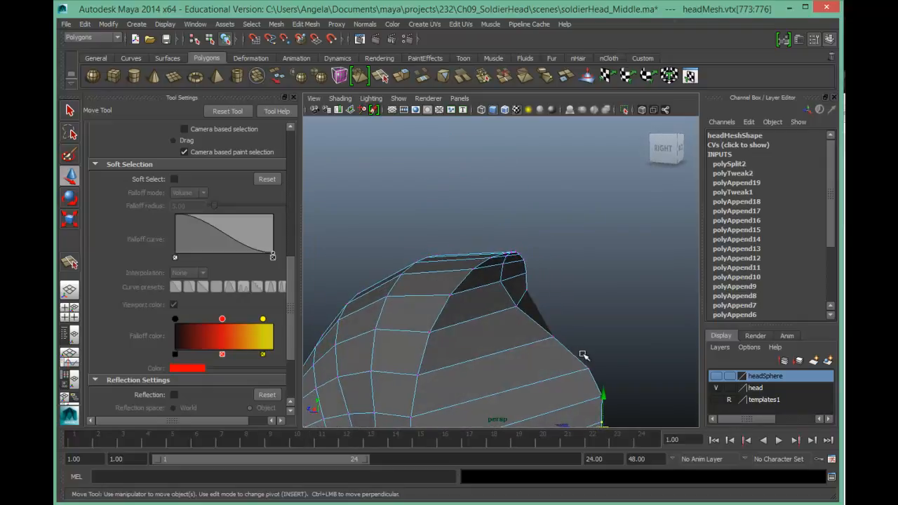
pyautogui.click(500, 281)
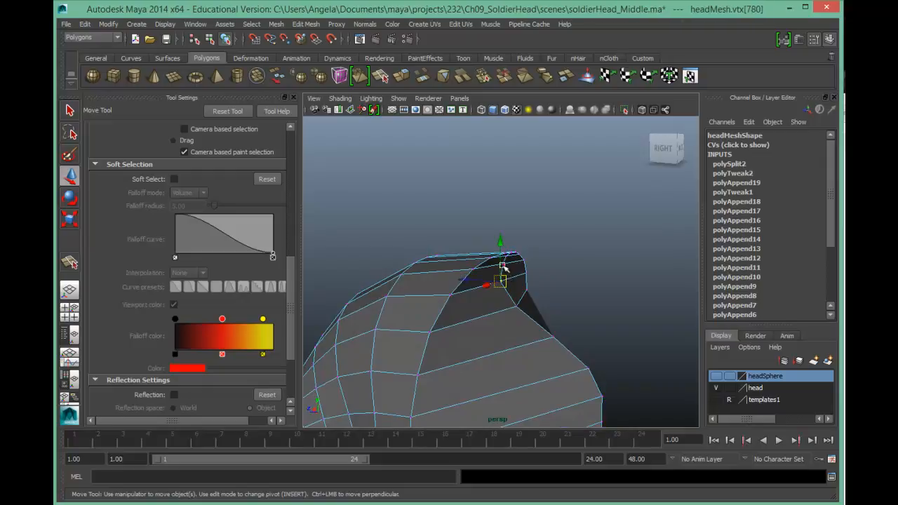
pyautogui.keyDown('alt'); pyautogui.moveTo(503, 281); pyautogui.dragTo(531, 286); pyautogui.keyUp('alt')
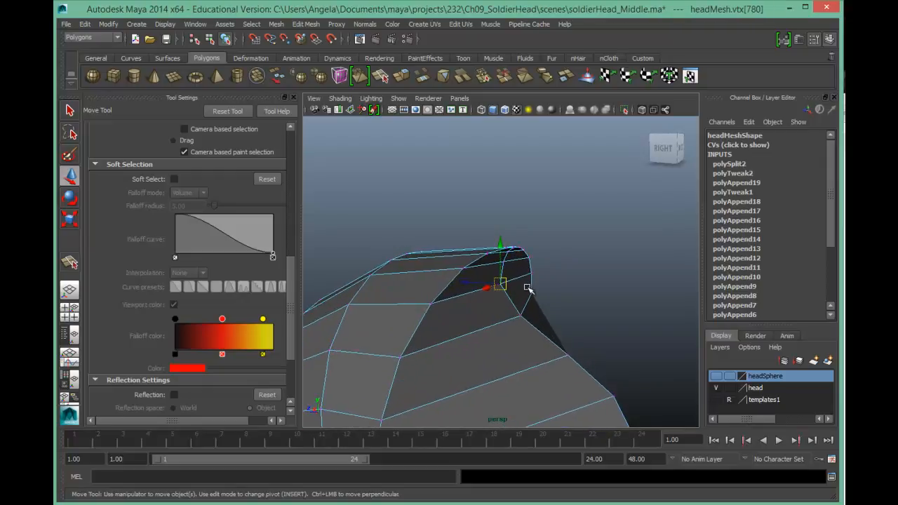
pyautogui.press('q')
pyautogui.keyDown('shift'); pyautogui.click(504, 264); pyautogui.keyUp('shift')
pyautogui.press('w')
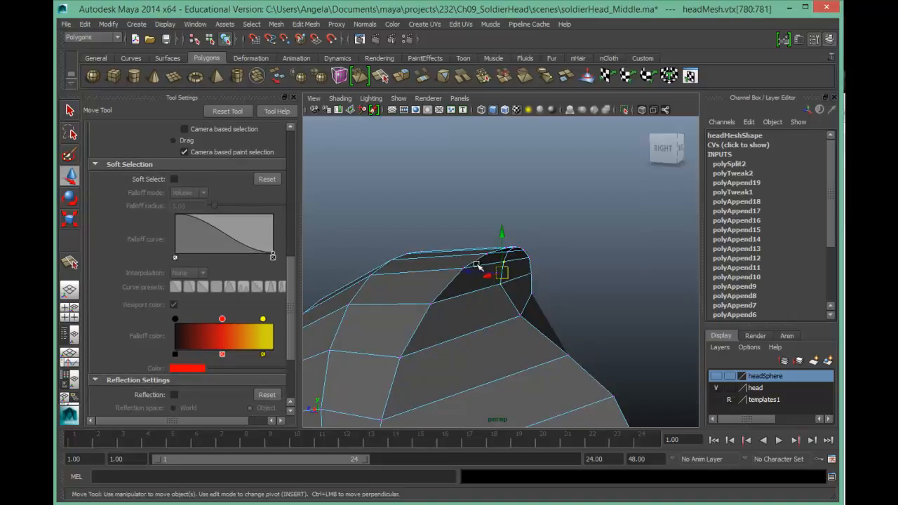
pyautogui.moveTo(482, 269); pyautogui.dragTo(510, 284)
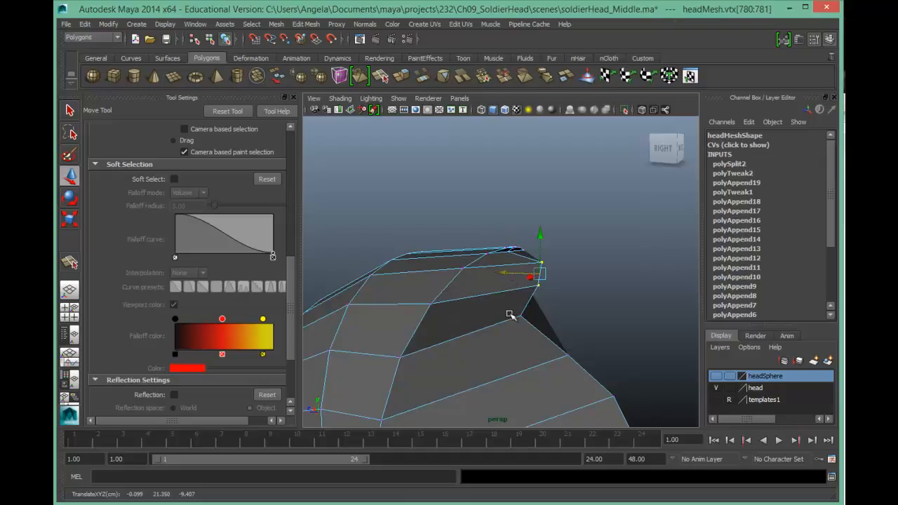
# Shift the upper back centreline vertices one by one along the depth axis to smooth the crown's curve.
pyautogui.click(521, 316)
pyautogui.moveTo(488, 316); pyautogui.dragTo(548, 353)
pyautogui.click(567, 356)
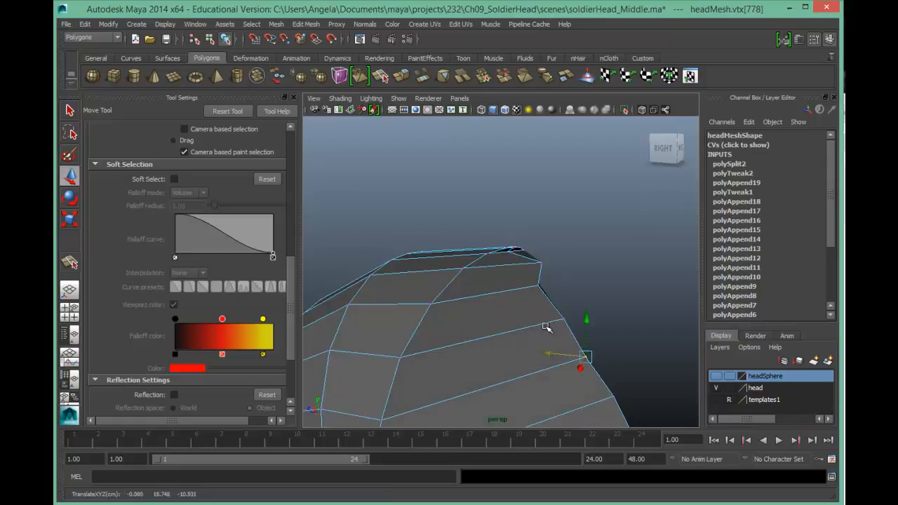
pyautogui.click(533, 283)
pyautogui.moveTo(511, 284); pyautogui.dragTo(526, 279)
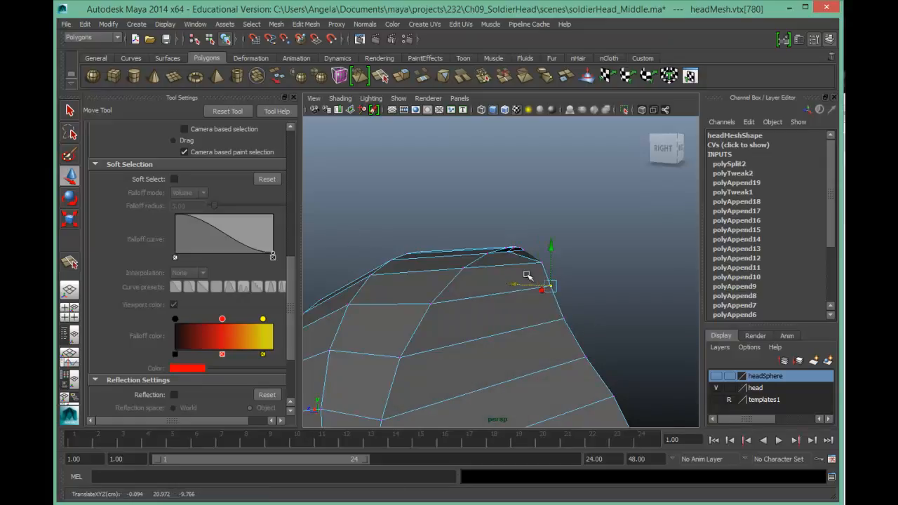
pyautogui.click(539, 264)
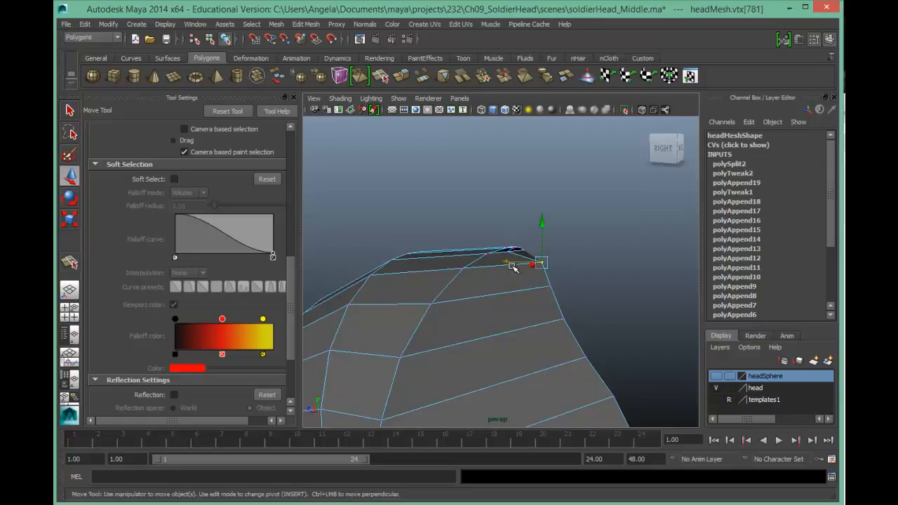
pyautogui.moveTo(510, 264); pyautogui.dragTo(496, 269)
# Show the templates1 layer and view the head in a maximised orthographic side view.
pyautogui.keyDown('alt'); pyautogui.moveTo(597, 315); pyautogui.dragTo(389, 309, button='right'); pyautogui.keyUp('alt')
pyautogui.keyDown('alt'); pyautogui.moveTo(593, 356); pyautogui.dragTo(626, 348); pyautogui.keyUp('alt')
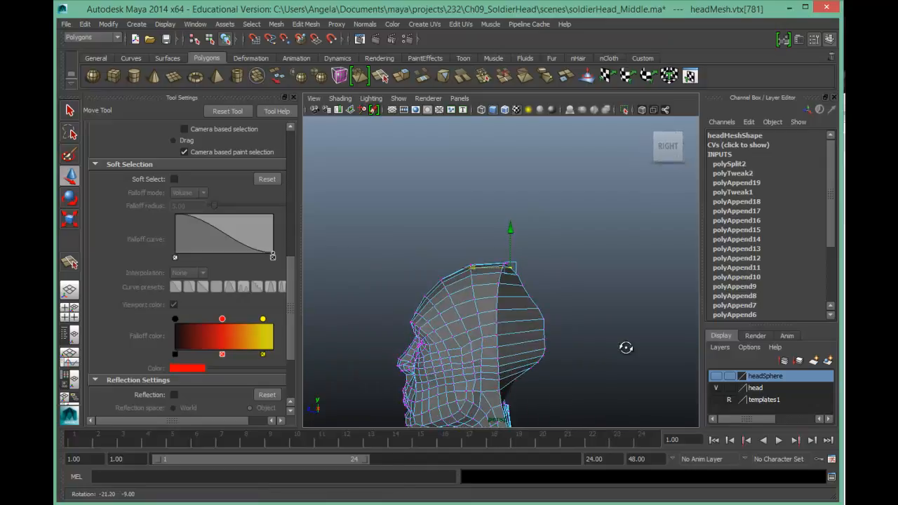
pyautogui.click(717, 399)
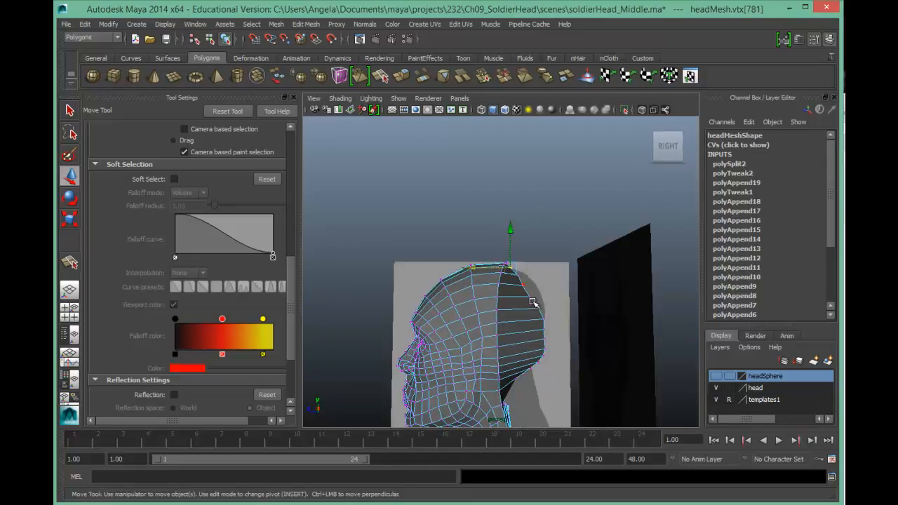
pyautogui.click(69, 310)
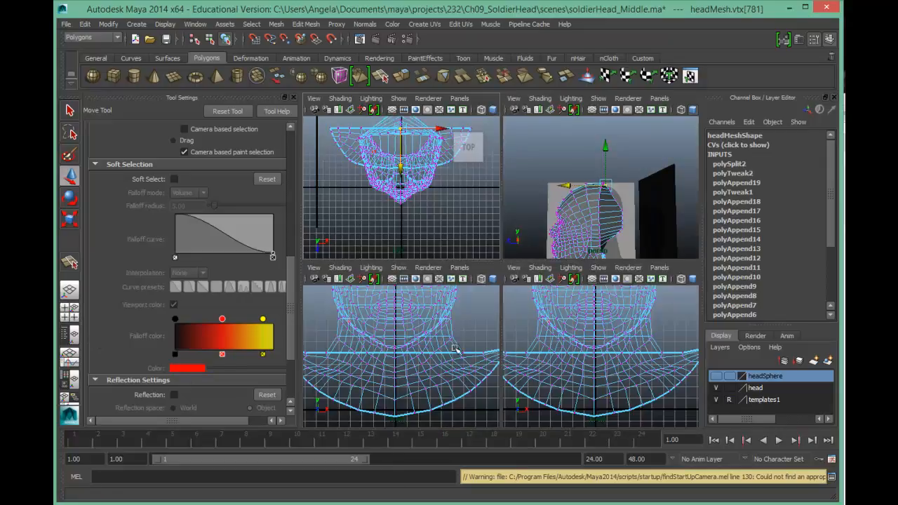
pyautogui.click(661, 270)
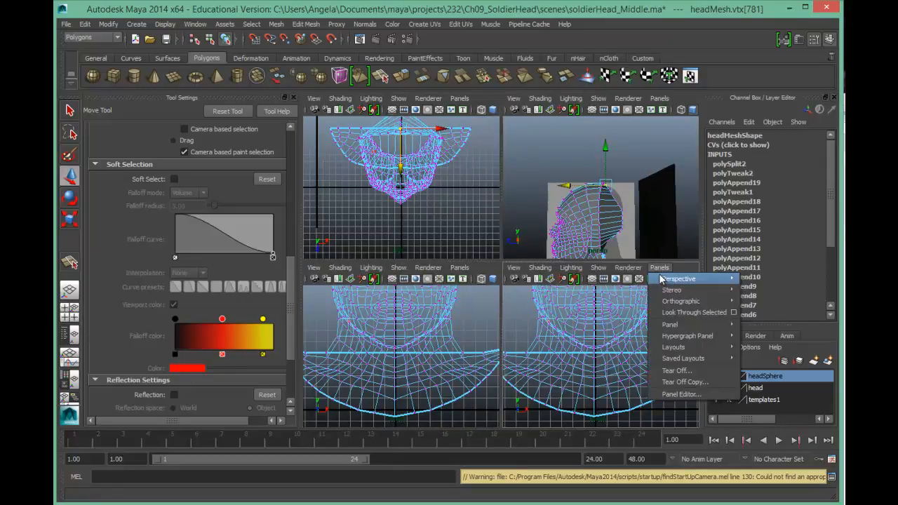
pyautogui.moveTo(702, 301)
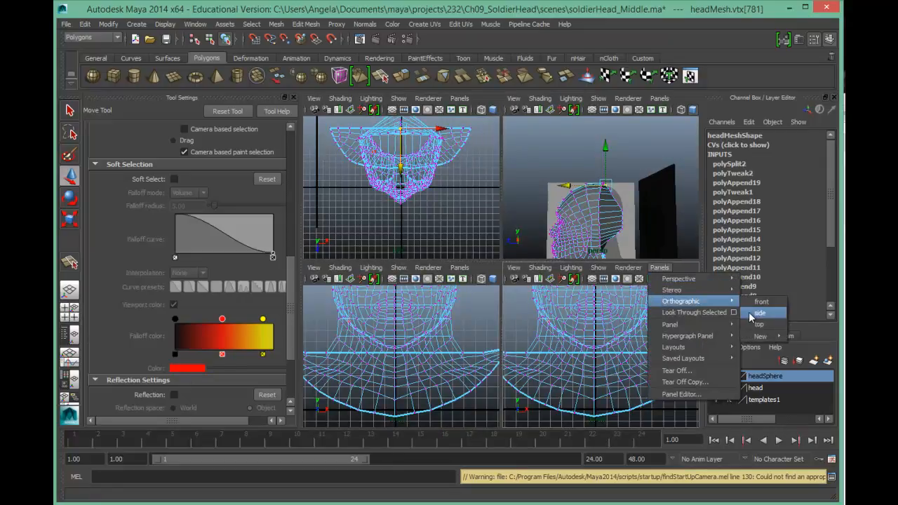
pyautogui.click(758, 313)
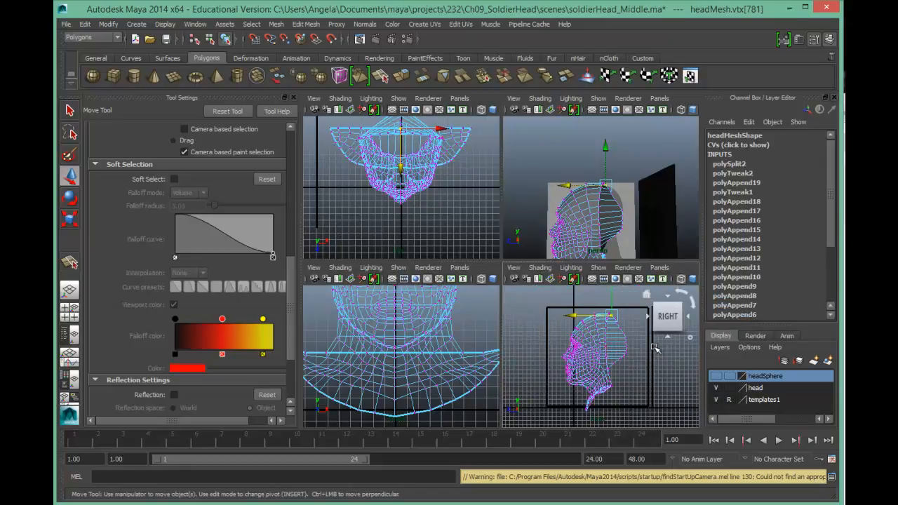
pyautogui.press('space')
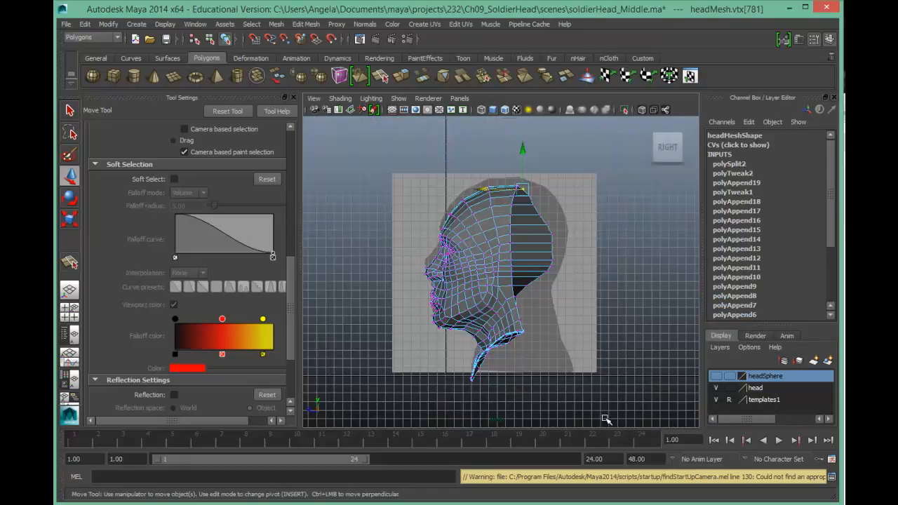
pyautogui.keyDown('alt'); pyautogui.moveTo(494, 306); pyautogui.dragTo(584, 311, button='right'); pyautogui.keyUp('alt')
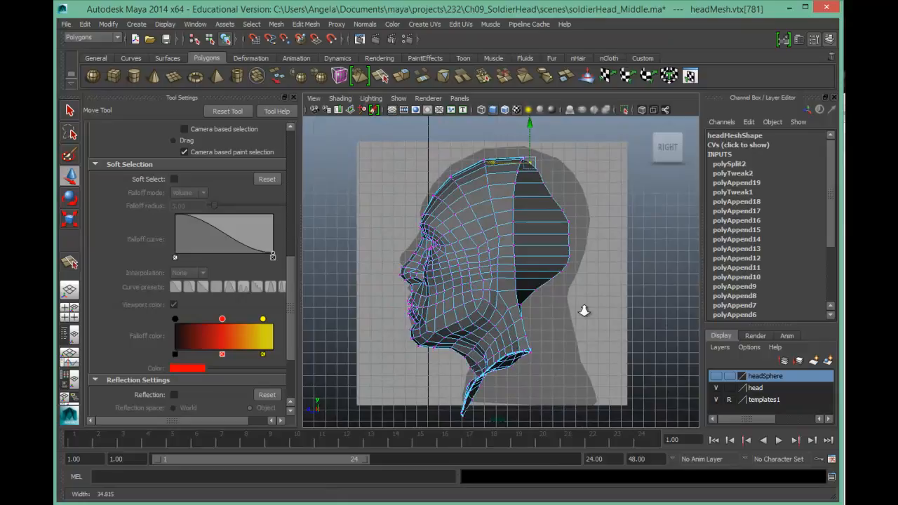
# Enable Soft Select and pull the middle, upper and lower back-of-head vertices outward to follow the template's skull outline.
pyautogui.click(175, 180)
pyautogui.moveTo(561, 211); pyautogui.dragTo(515, 210, button='right')
pyautogui.moveTo(544, 182); pyautogui.dragTo(593, 243)
pyautogui.moveTo(524, 212); pyautogui.dragTo(545, 200)
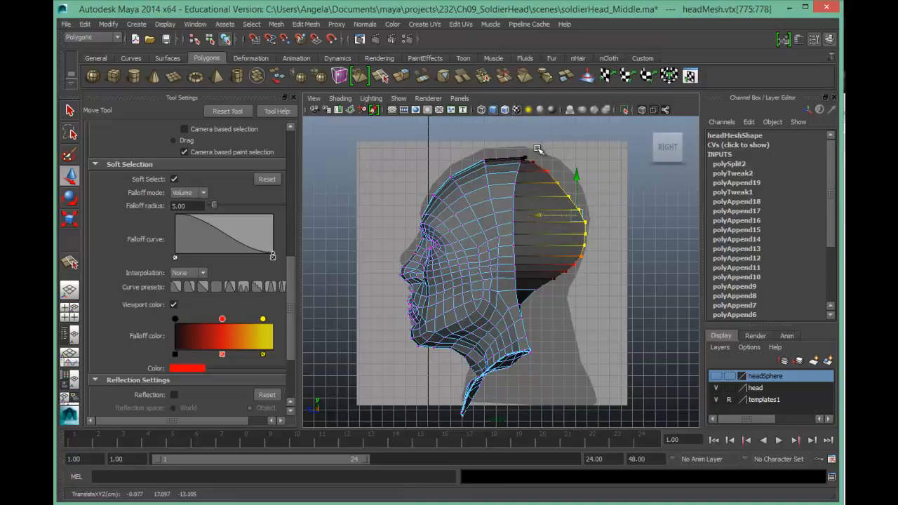
pyautogui.moveTo(541, 159)
pyautogui.mouseDown()
pyautogui.moveTo(592, 200)
pyautogui.moveTo(517, 179)
pyautogui.moveTo(535, 175)
pyautogui.mouseUp()
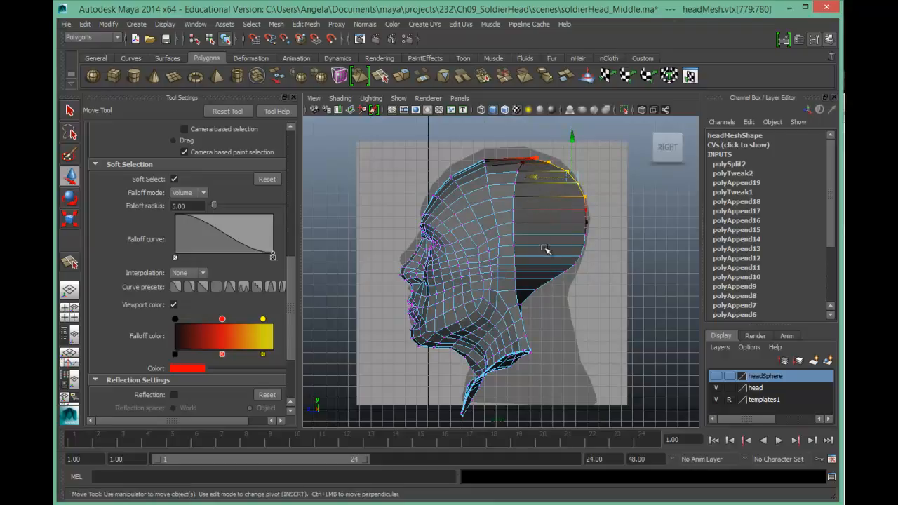
pyautogui.moveTo(595, 275); pyautogui.dragTo(540, 264)
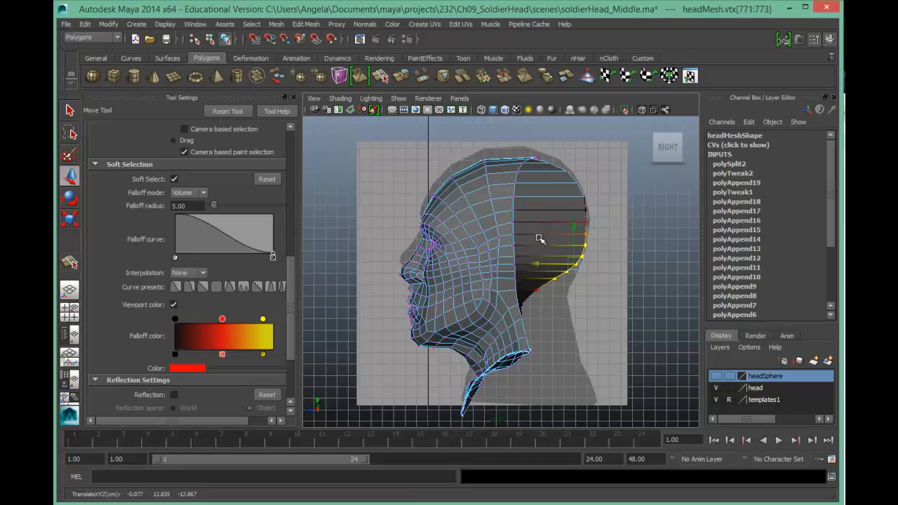
# Raise the whole head mesh in object mode to Translate Y -0.12 to match the template, and return to vertex selection.
pyautogui.moveTo(528, 214); pyautogui.dragTo(555, 203, button='right')
pyautogui.click(557, 209)
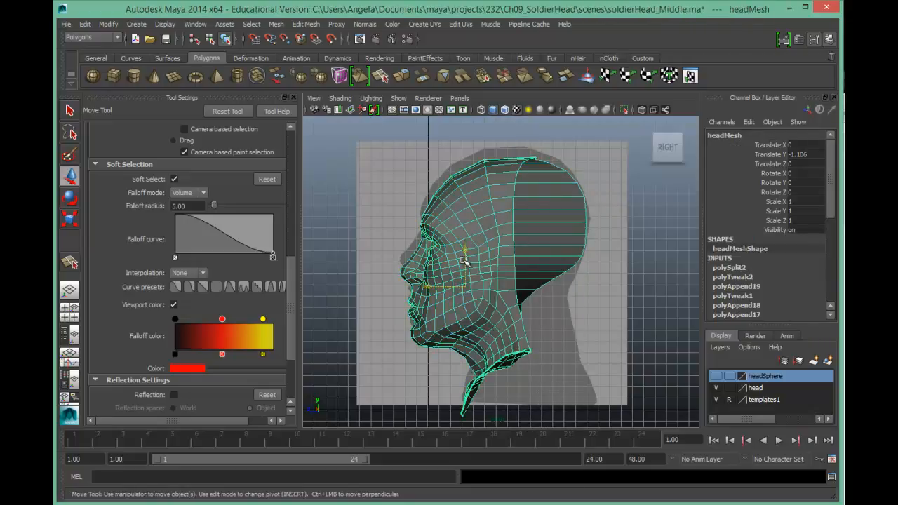
pyautogui.moveTo(466, 255); pyautogui.dragTo(468, 245)
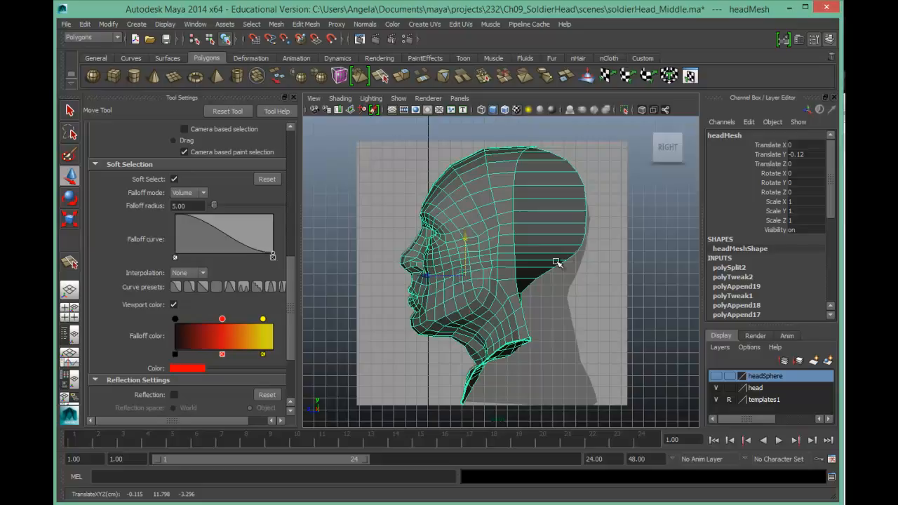
pyautogui.moveTo(545, 251); pyautogui.dragTo(523, 251, button='right')
pyautogui.moveTo(539, 254); pyautogui.dragTo(588, 289)
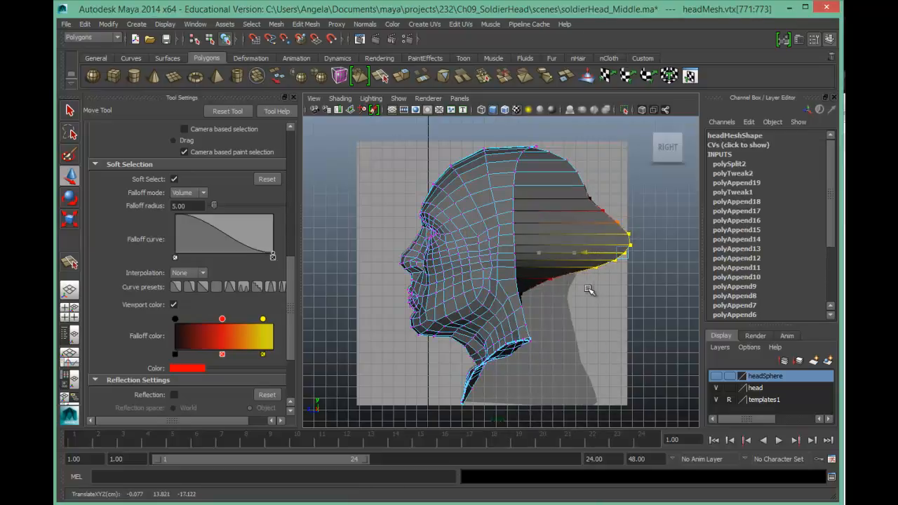
pyautogui.hotkey('ctrl', 'z')
pyautogui.click(567, 274)
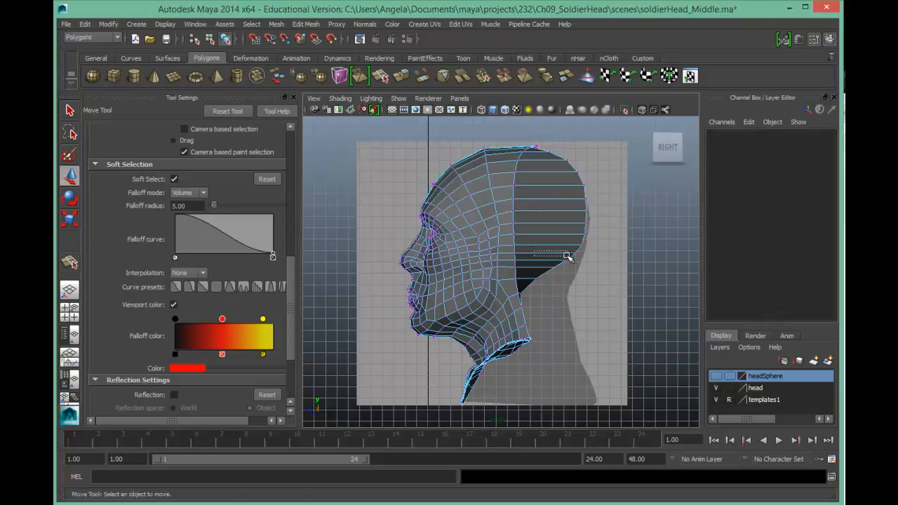
# Select the two centreline vertices at the base of the skull and pull them back to about Z -10.89 cm.
pyautogui.moveTo(556, 253); pyautogui.dragTo(587, 276)
pyautogui.moveTo(520, 268); pyautogui.dragTo(574, 285)
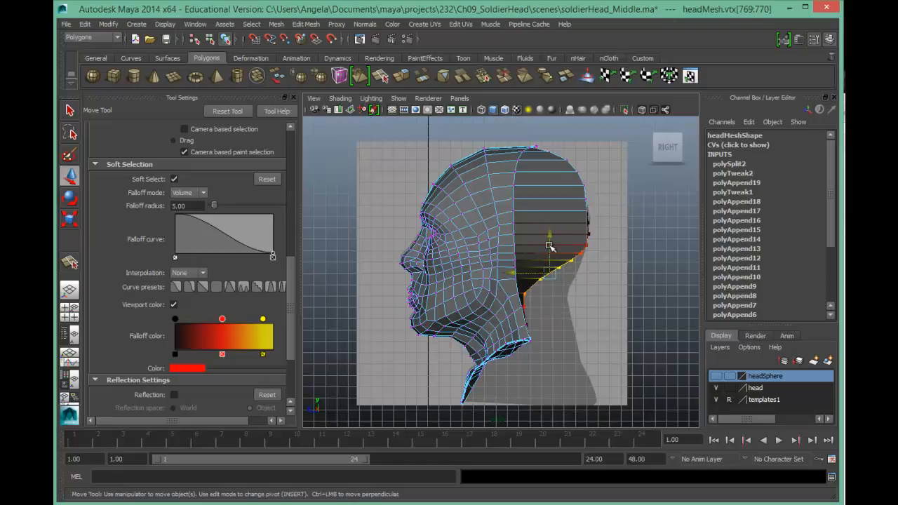
pyautogui.moveTo(514, 274); pyautogui.dragTo(515, 275)
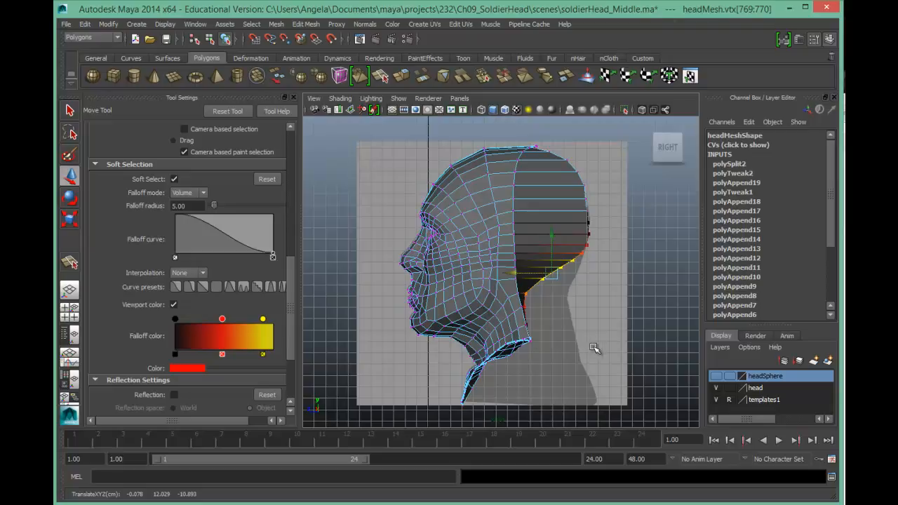
# Pick the nape's centreline vertex in the perspective view and pull it back to about Z -10.96 cm in the side view.
pyautogui.press('space')
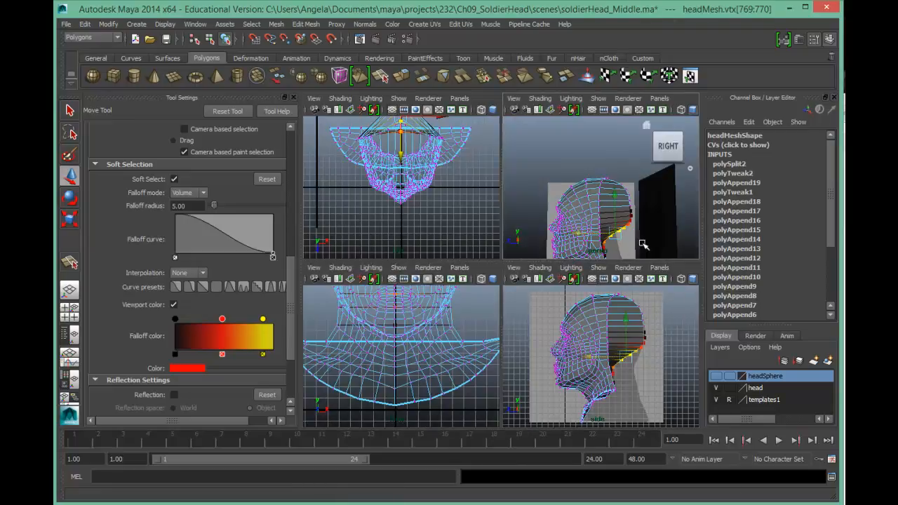
pyautogui.press('space')
pyautogui.keyDown('alt'); pyautogui.moveTo(576, 406); pyautogui.dragTo(537, 406); pyautogui.keyUp('alt')
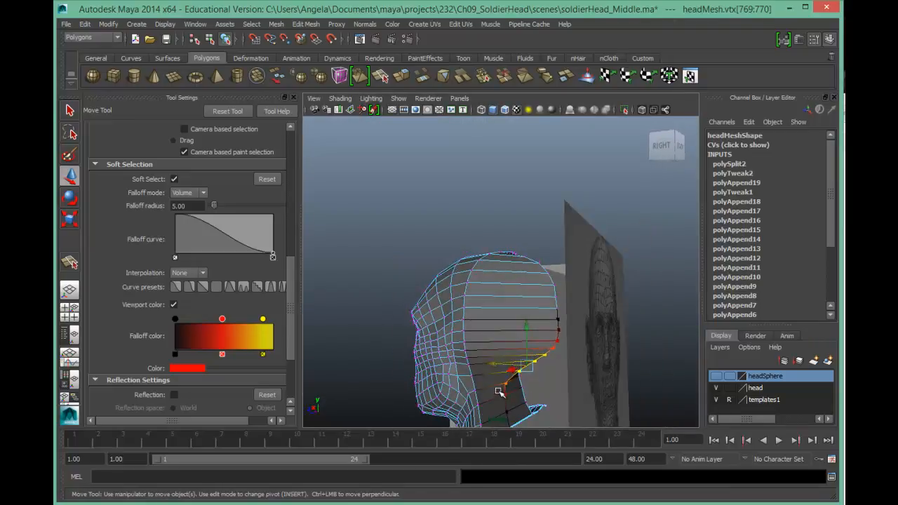
pyautogui.click(507, 384)
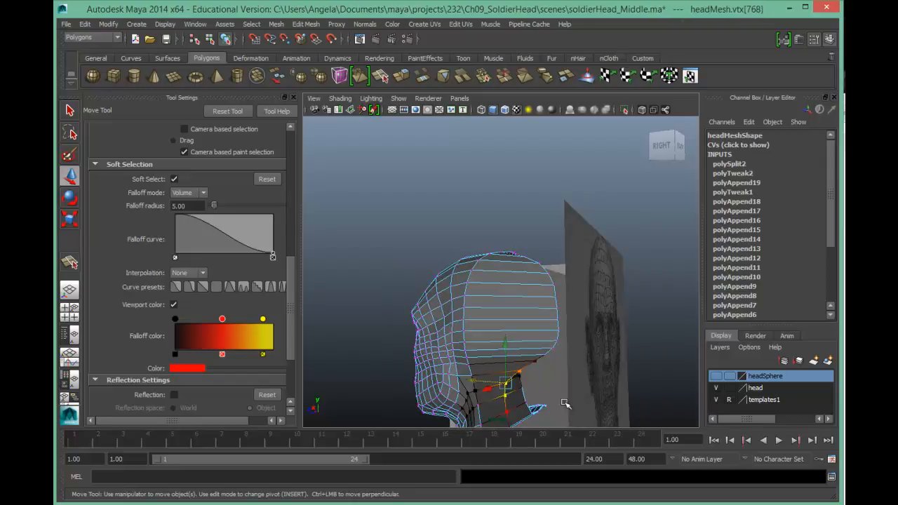
pyautogui.press('space')
pyautogui.press('space')
pyautogui.moveTo(495, 295); pyautogui.dragTo(519, 304)
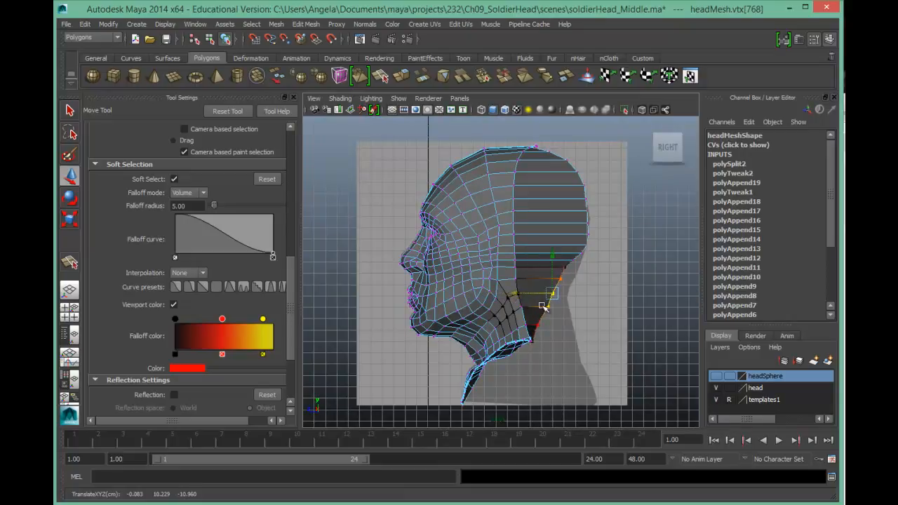
# Select the three centreline vertices between skull base and nape and pull them back to about Z -11.84 cm.
pyautogui.click(620, 315)
pyautogui.moveTo(545, 258); pyautogui.dragTo(568, 305)
pyautogui.moveTo(531, 281); pyautogui.dragTo(527, 282)
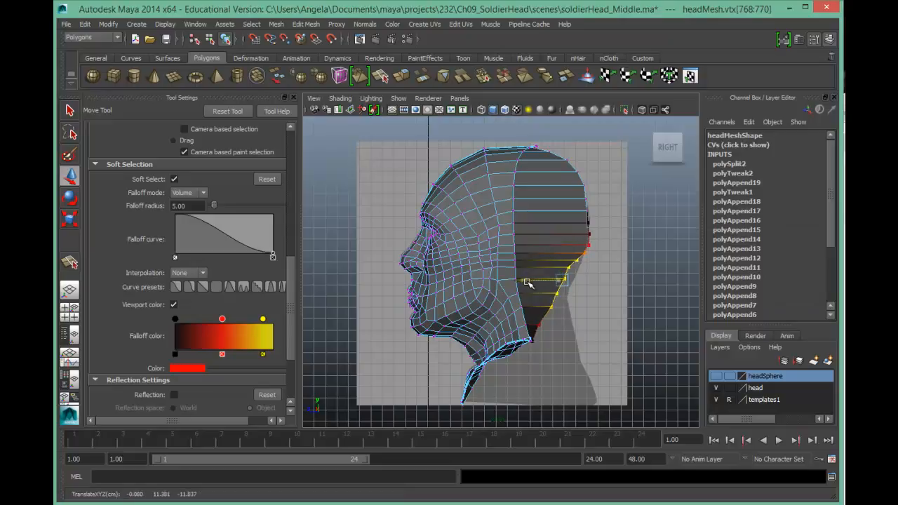
# Pull individual lower centreline vertices at the nape outward toward the template outline, and undo the last vertex nudge.
pyautogui.click(608, 319)
pyautogui.click(555, 292)
pyautogui.moveTo(522, 292); pyautogui.dragTo(537, 271)
pyautogui.click(573, 268)
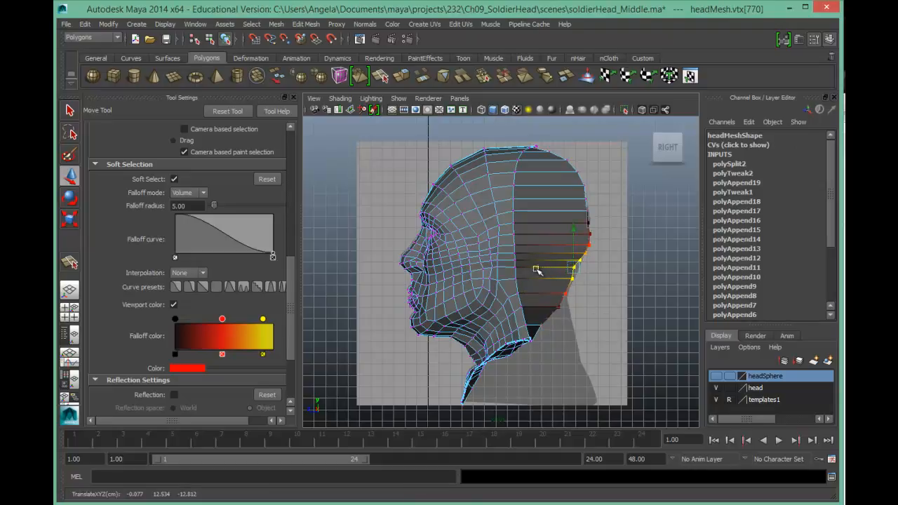
pyautogui.hotkey('ctrl', 'z')
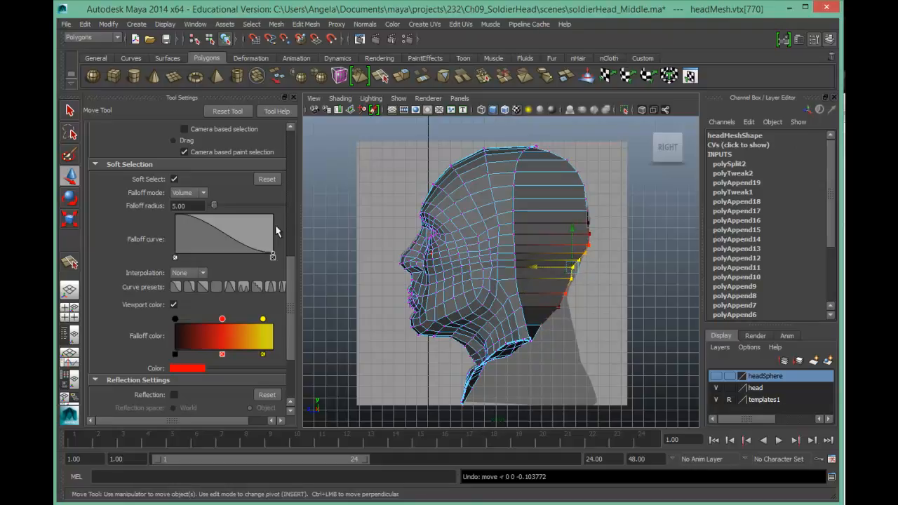
# Disable Soft Select and pull two lower-skull centreline vertices back individually to about Z -13.33 cm and Z -13.54 cm.
pyautogui.click(174, 179)
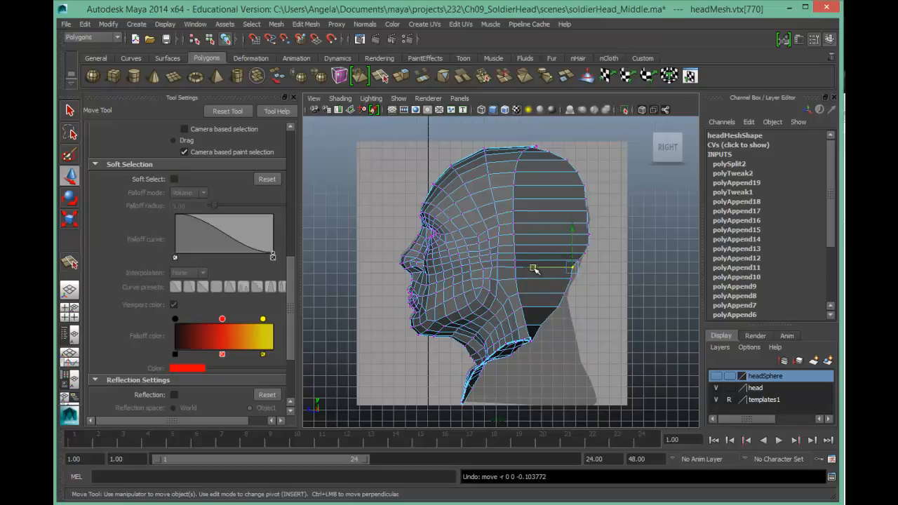
pyautogui.moveTo(532, 269); pyautogui.dragTo(540, 268)
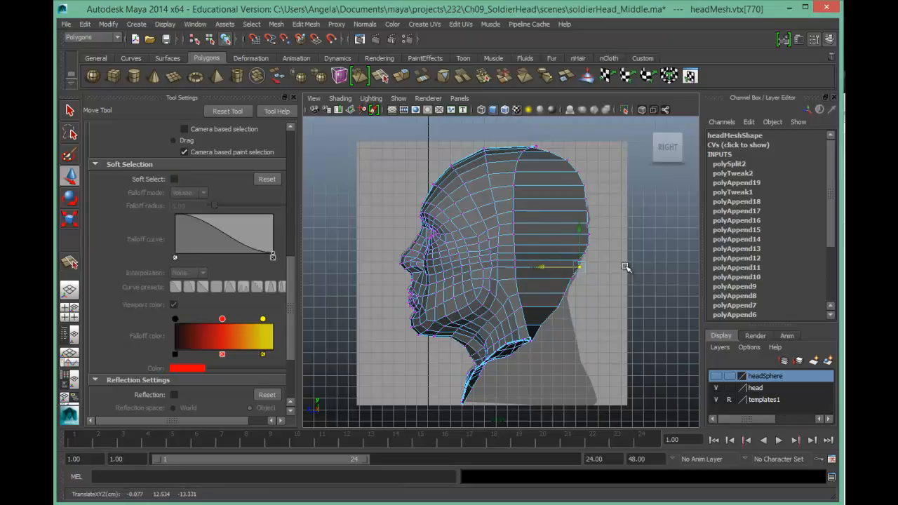
pyautogui.keyDown('alt'); pyautogui.moveTo(542, 305); pyautogui.dragTo(664, 303, button='right'); pyautogui.keyUp('alt')
pyautogui.keyDown('alt'); pyautogui.moveTo(664, 303); pyautogui.dragTo(636, 345, button='middle'); pyautogui.keyUp('alt')
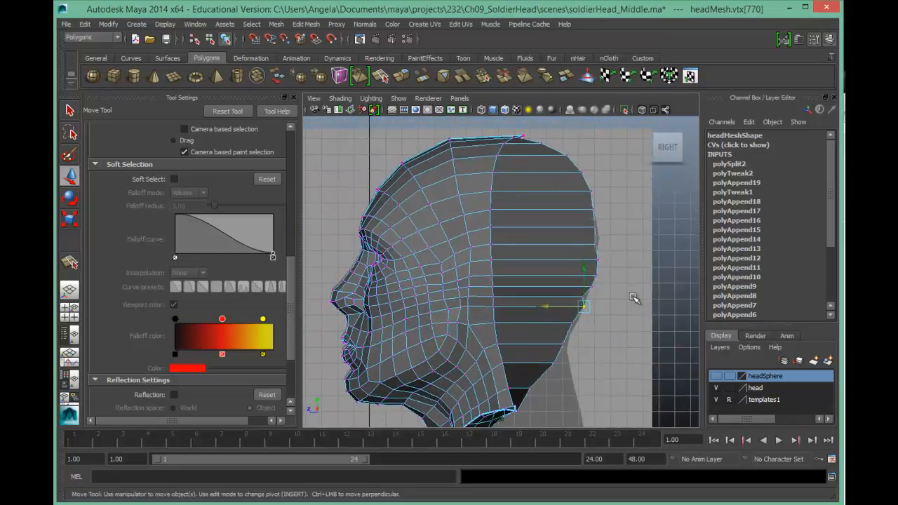
pyautogui.click(634, 298)
pyautogui.click(582, 296)
pyautogui.click(547, 295)
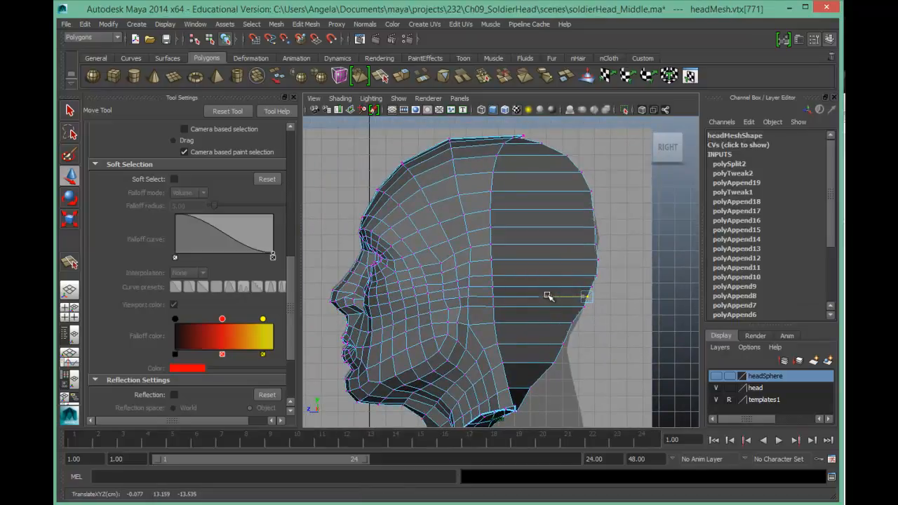
# Adjust the centreline vertices just above, at the widest part of the skull, to the side template's outline.
pyautogui.click(600, 258)
pyautogui.click(599, 259)
pyautogui.click(562, 262)
pyautogui.click(595, 275)
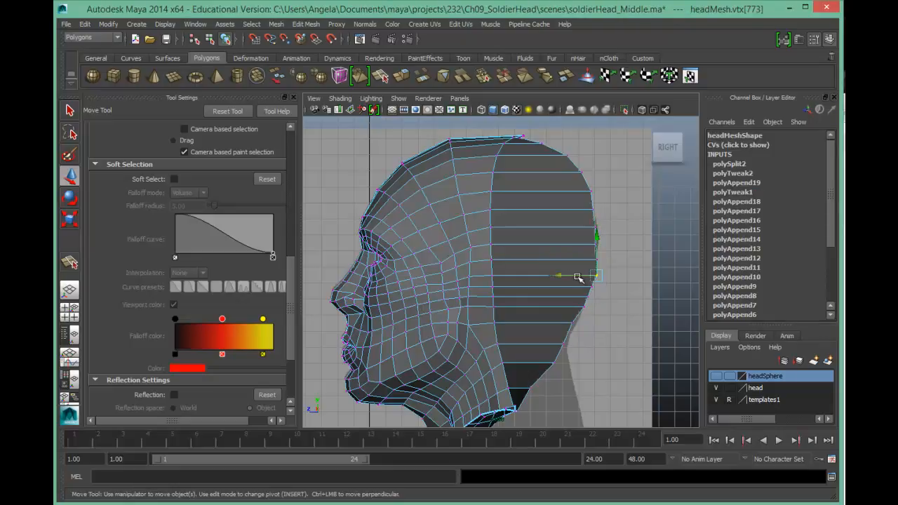
# Pull the nape's centreline vertices back to the template's neck outline, the lower one to about Z -12.3 cm.
pyautogui.click(554, 364)
pyautogui.moveTo(523, 363); pyautogui.dragTo(527, 395)
pyautogui.click(523, 386)
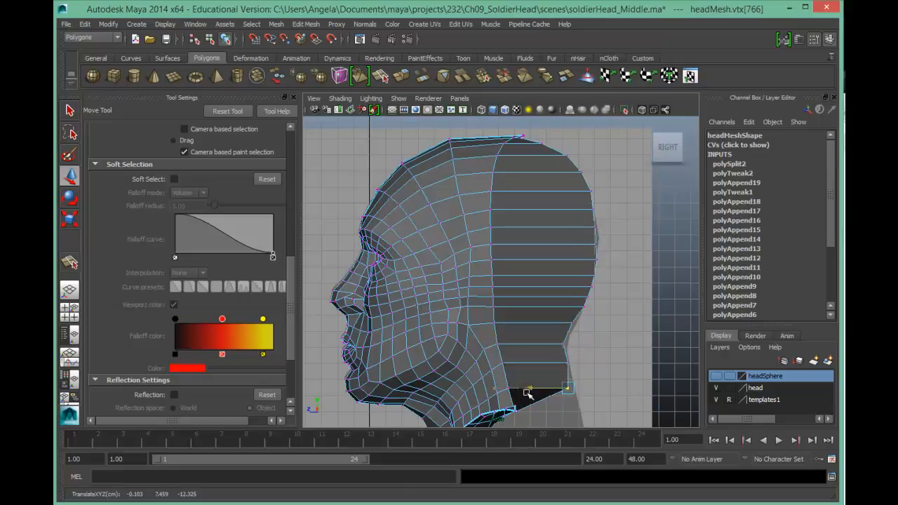
pyautogui.keyDown('alt'); pyautogui.moveTo(605, 421); pyautogui.dragTo(535, 411, button='right'); pyautogui.keyUp('alt')
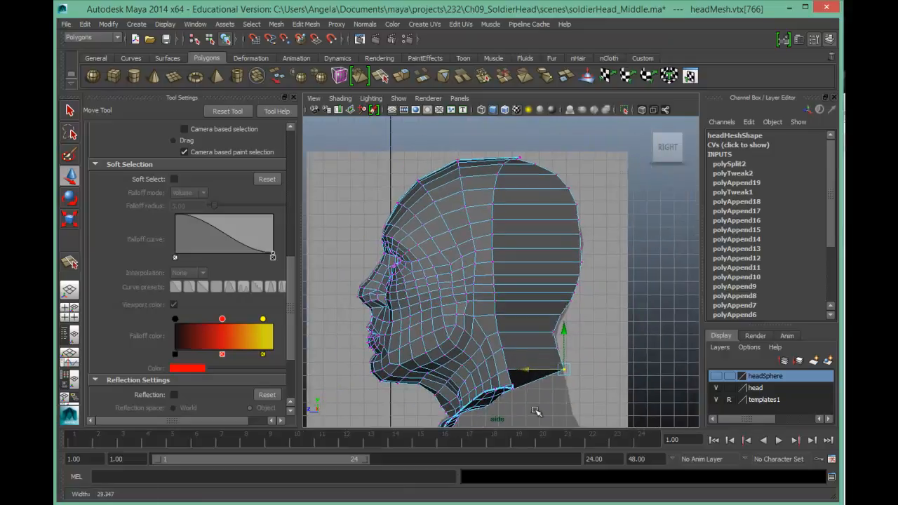
# Return to the perspective view and hide the templates1 layer to inspect the closed back of the head.
pyautogui.press('space')
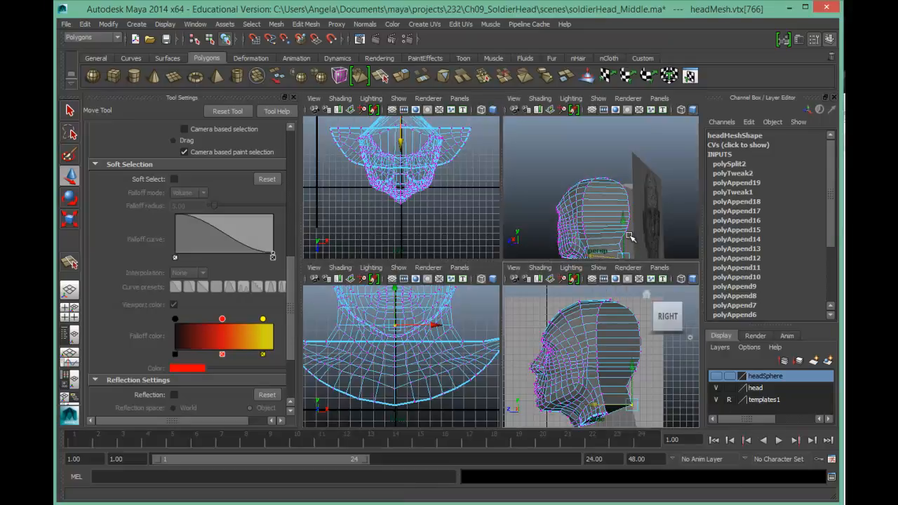
pyautogui.press('space')
pyautogui.keyDown('alt'); pyautogui.moveTo(613, 332); pyautogui.dragTo(544, 383); pyautogui.keyUp('alt')
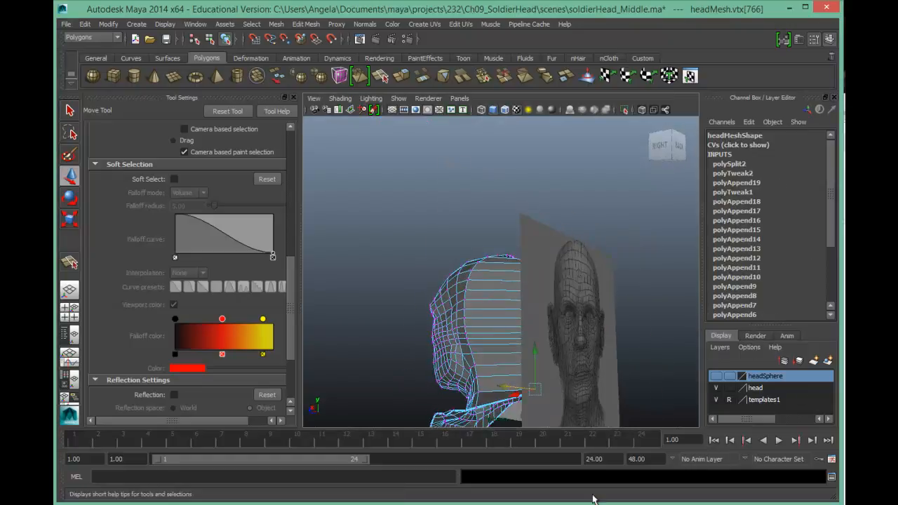
pyautogui.click(716, 399)
pyautogui.keyDown('alt'); pyautogui.moveTo(546, 393); pyautogui.dragTo(510, 410); pyautogui.keyUp('alt')
pyautogui.keyDown('alt'); pyautogui.moveTo(590, 393); pyautogui.dragTo(504, 295); pyautogui.keyUp('alt')
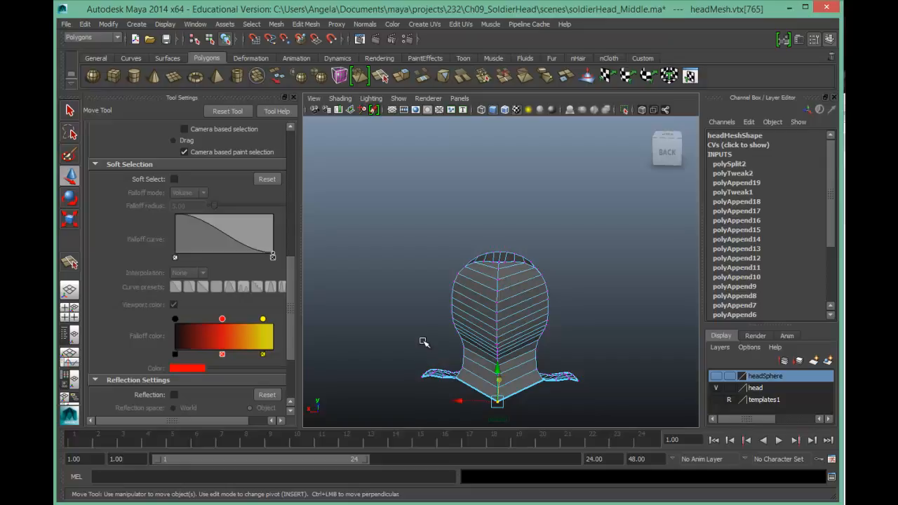
pyautogui.keyDown('alt'); pyautogui.moveTo(414, 319); pyautogui.dragTo(530, 302); pyautogui.keyUp('alt')
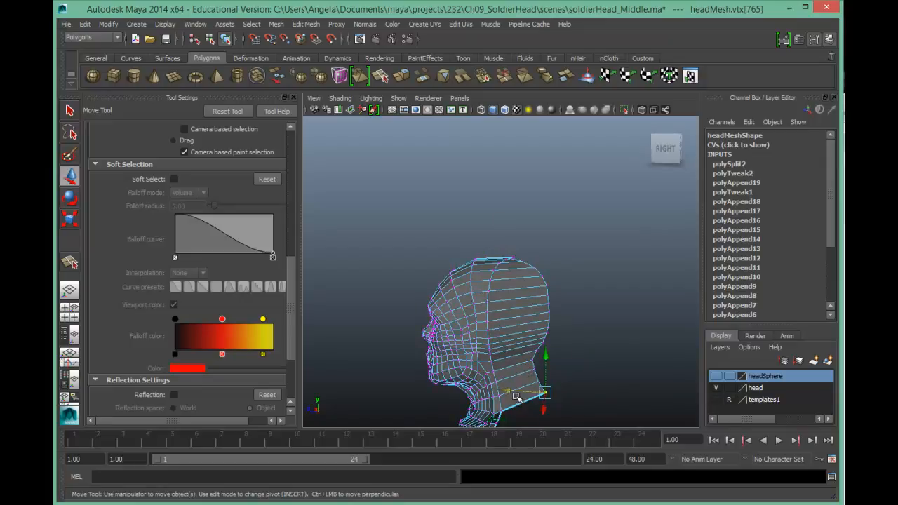
pyautogui.keyDown('alt'); pyautogui.moveTo(518, 283); pyautogui.dragTo(490, 298); pyautogui.keyUp('alt')
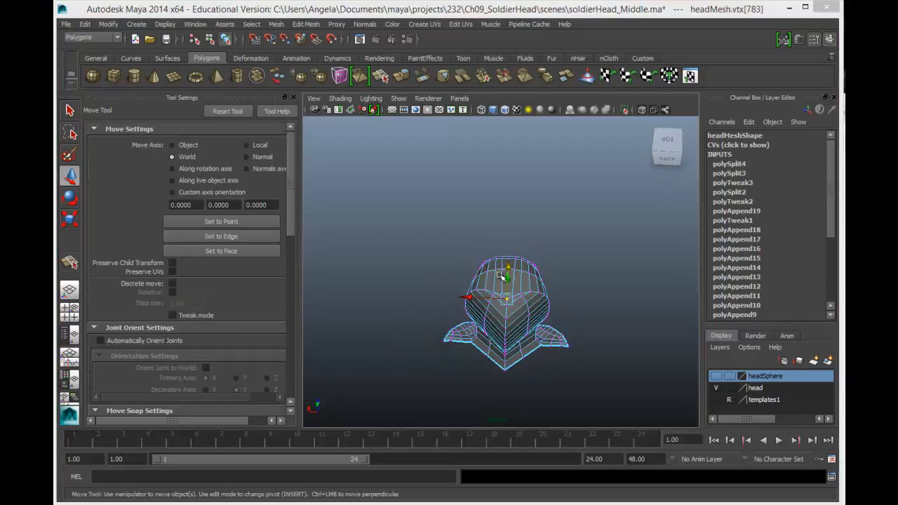
# Move the centreline vertex at the rear of the crown back to about Z -10.07 cm and clear the selection.
pyautogui.keyDown('alt'); pyautogui.moveTo(488, 352); pyautogui.dragTo(489, 371); pyautogui.keyUp('alt')
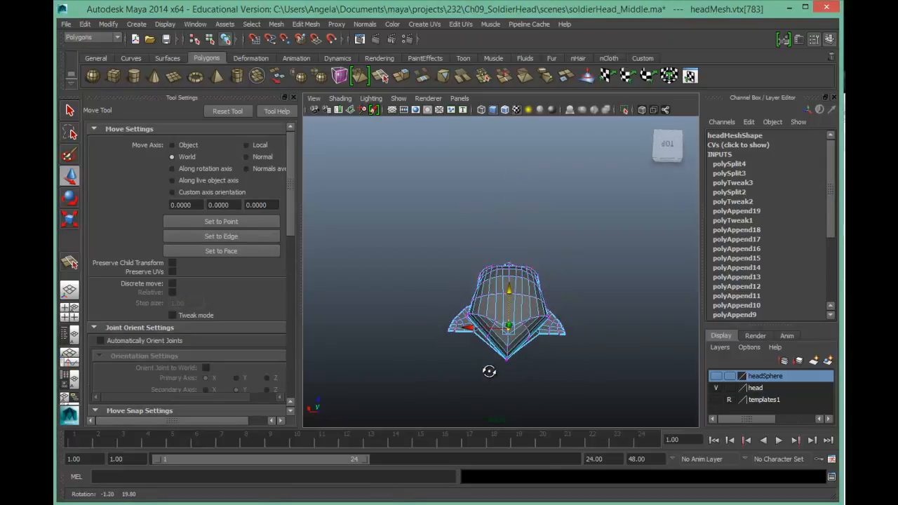
pyautogui.keyDown('alt'); pyautogui.moveTo(473, 372); pyautogui.dragTo(570, 375, button='right'); pyautogui.keyUp('alt')
pyautogui.keyDown('alt'); pyautogui.moveTo(569, 377); pyautogui.dragTo(540, 255, button='middle'); pyautogui.keyUp('alt')
pyautogui.keyDown('alt'); pyautogui.moveTo(466, 302); pyautogui.dragTo(551, 296, button='right'); pyautogui.keyUp('alt')
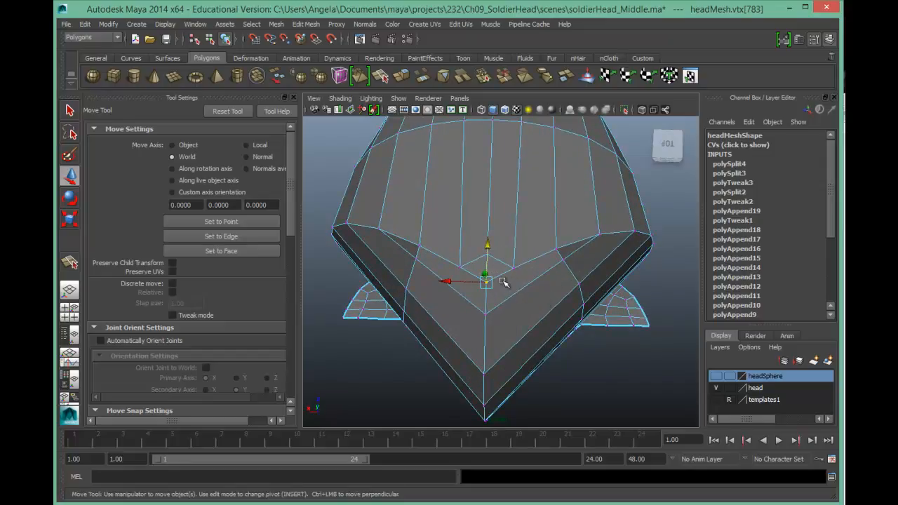
pyautogui.moveTo(488, 243); pyautogui.dragTo(491, 258)
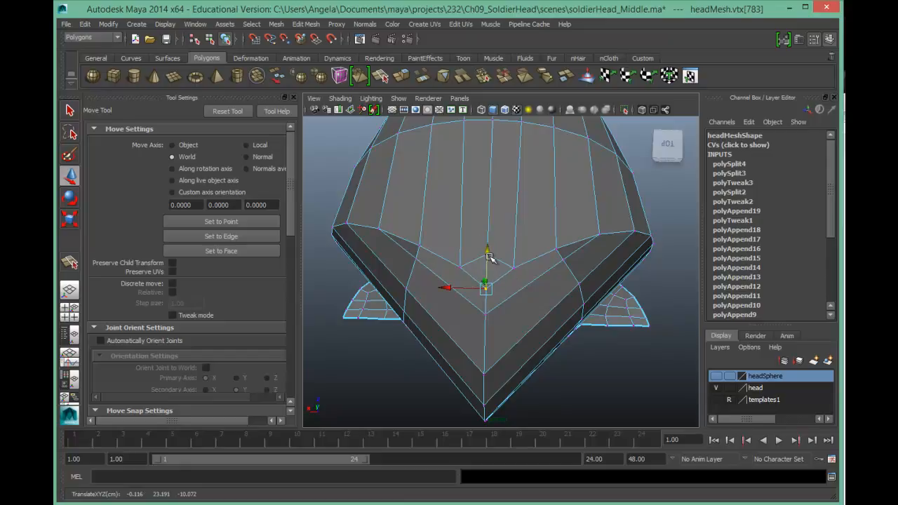
pyautogui.click(519, 282)
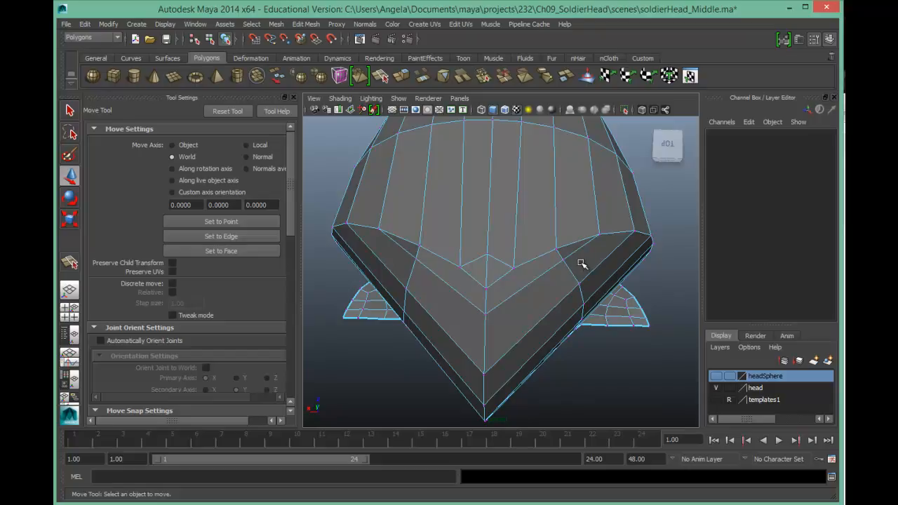
# Enable Soft Select with a 5.00 falloff radius and pull a mid-skull side vertex outward to about X 4.94 cm, Z -11.76 cm.
pyautogui.keyDown('alt'); pyautogui.moveTo(605, 346); pyautogui.dragTo(499, 331, button='right'); pyautogui.keyUp('alt')
pyautogui.keyDown('alt'); pyautogui.moveTo(499, 332); pyautogui.dragTo(521, 269); pyautogui.keyUp('alt')
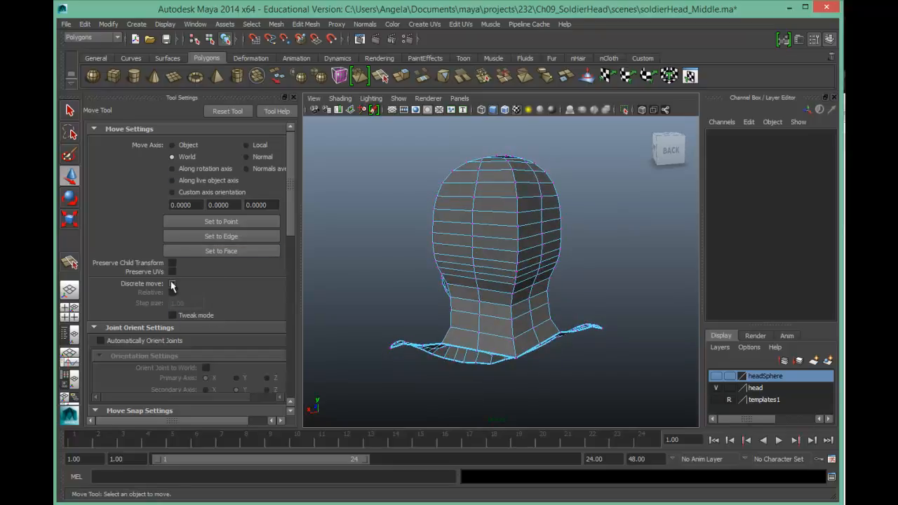
pyautogui.scroll(-6, 210, 308)
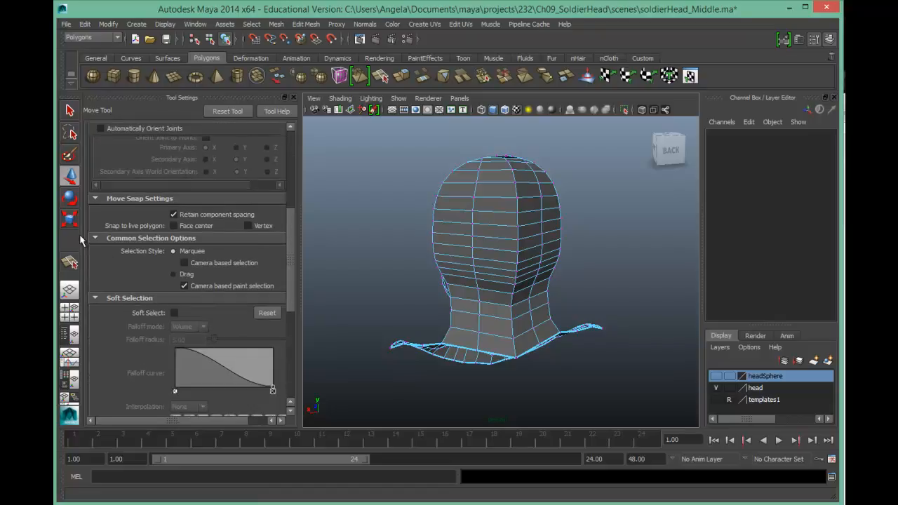
pyautogui.scroll(-3, 225, 297)
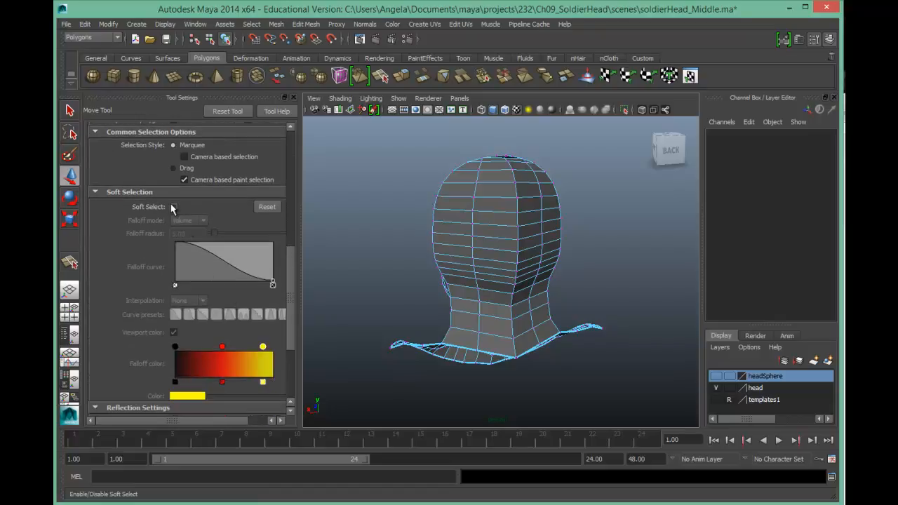
pyautogui.click(174, 206)
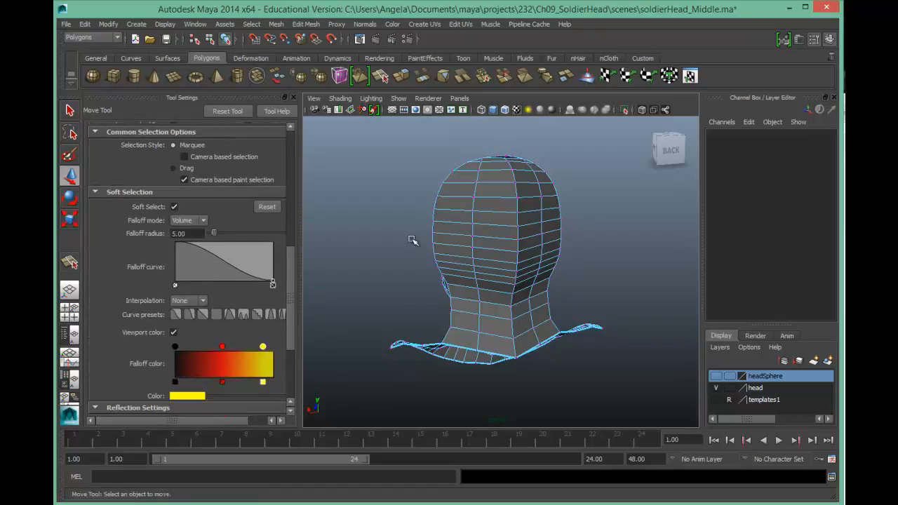
pyautogui.click(472, 226)
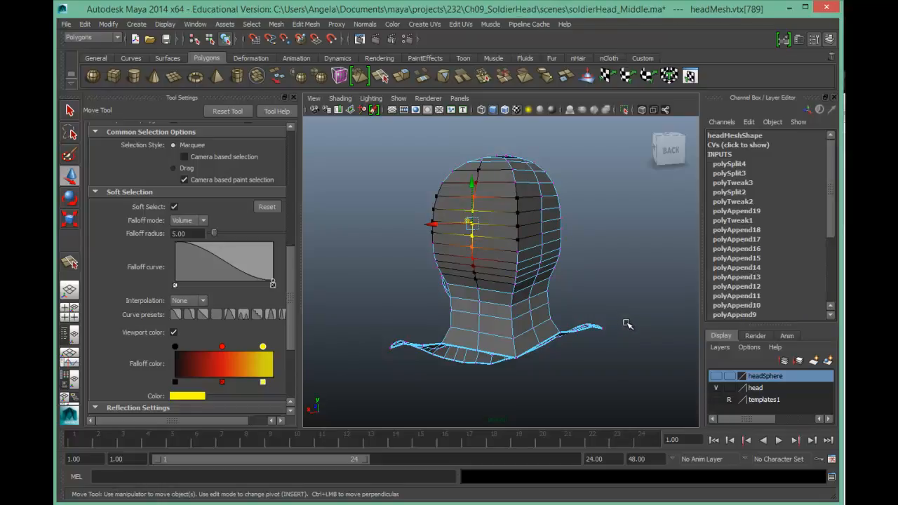
pyautogui.keyDown('alt'); pyautogui.moveTo(440, 294); pyautogui.dragTo(523, 314); pyautogui.keyUp('alt')
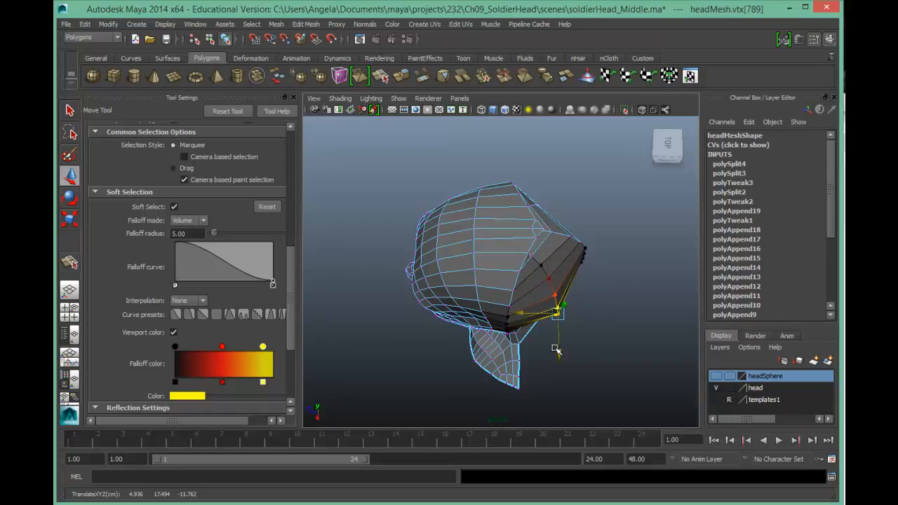
pyautogui.moveTo(558, 350); pyautogui.dragTo(429, 295)
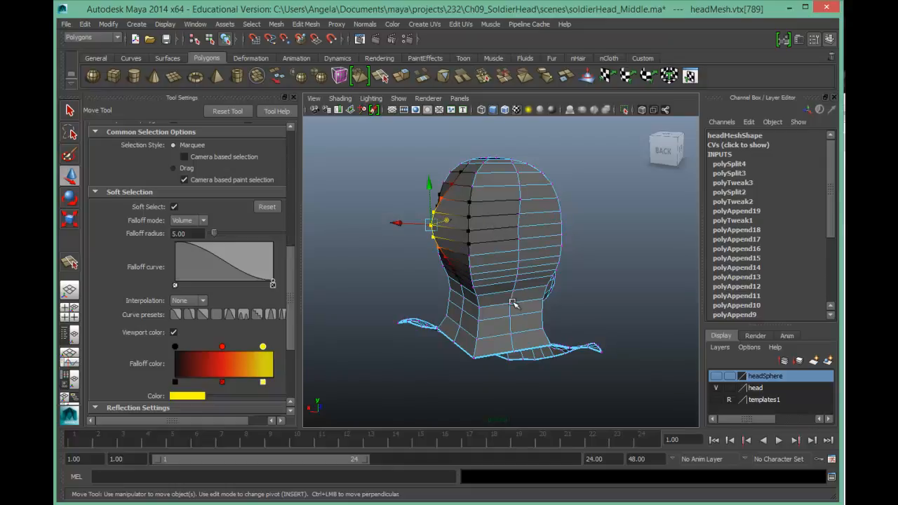
# Select the vertical edge loop beside the centreline on the opposite side, disable Soft Select, and move the loop outward to round the back.
pyautogui.moveTo(520, 247)
pyautogui.mouseDown(button='right')
pyautogui.moveTo(501, 247)
pyautogui.moveTo(520, 234)
pyautogui.mouseUp(button='right')
pyautogui.doubleClick(519, 234)
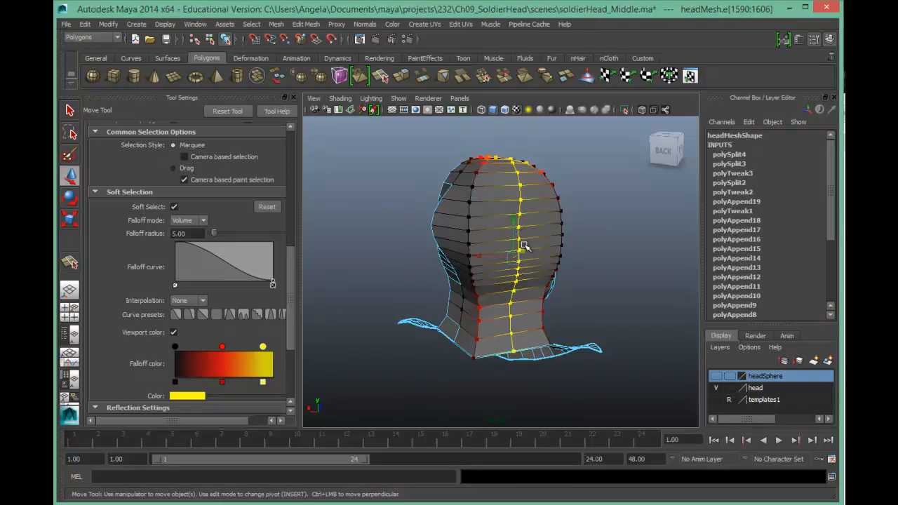
pyautogui.click(174, 207)
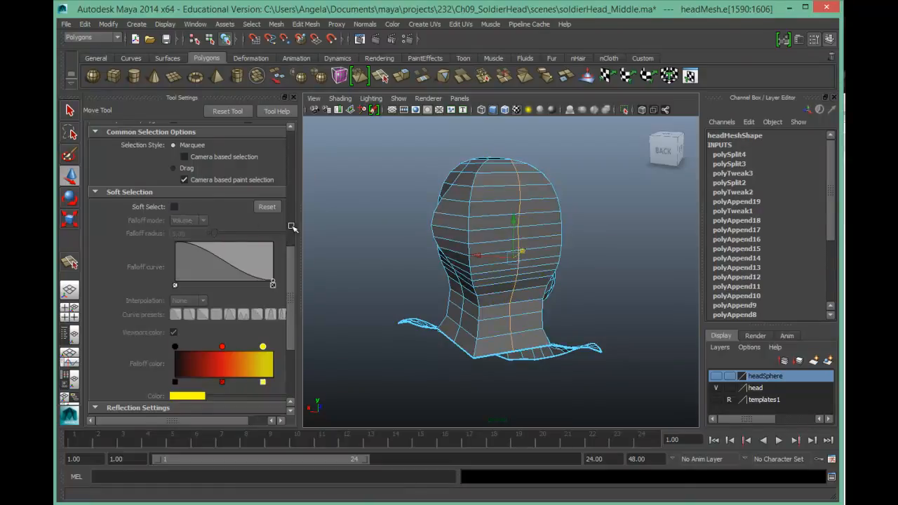
pyautogui.moveTo(542, 282)
pyautogui.keyDown('alt'); pyautogui.mouseDown()
pyautogui.moveTo(541, 317)
pyautogui.moveTo(571, 315)
pyautogui.moveTo(537, 283)
pyautogui.moveTo(533, 254)
pyautogui.moveTo(491, 257)
pyautogui.moveTo(514, 259)
pyautogui.moveTo(501, 256)
pyautogui.moveTo(541, 301)
pyautogui.moveTo(511, 287)
pyautogui.moveTo(565, 297)
pyautogui.moveTo(557, 335)
pyautogui.moveTo(534, 332)
pyautogui.moveTo(545, 266)
pyautogui.moveTo(540, 272)
pyautogui.mouseUp(); pyautogui.keyUp('alt')
pyautogui.doubleClick(497, 283)
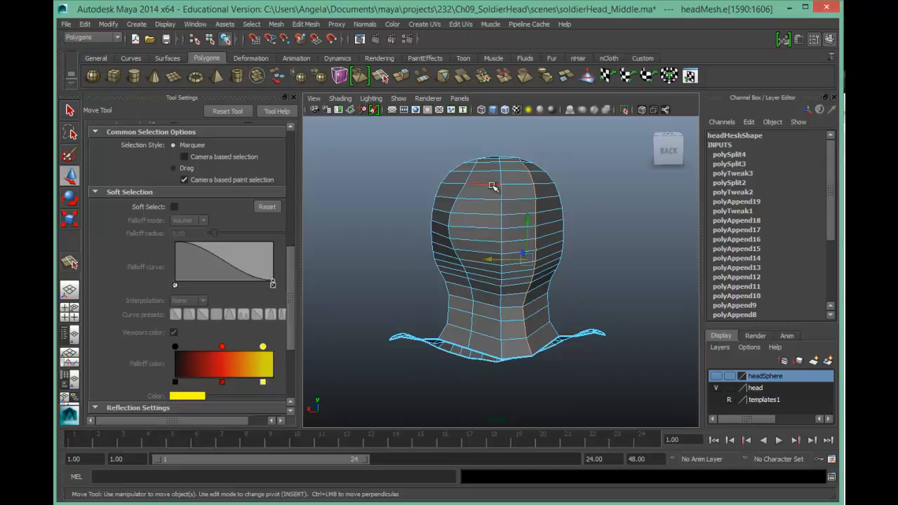
pyautogui.keyDown('alt'); pyautogui.moveTo(584, 277); pyautogui.dragTo(463, 288); pyautogui.keyUp('alt')
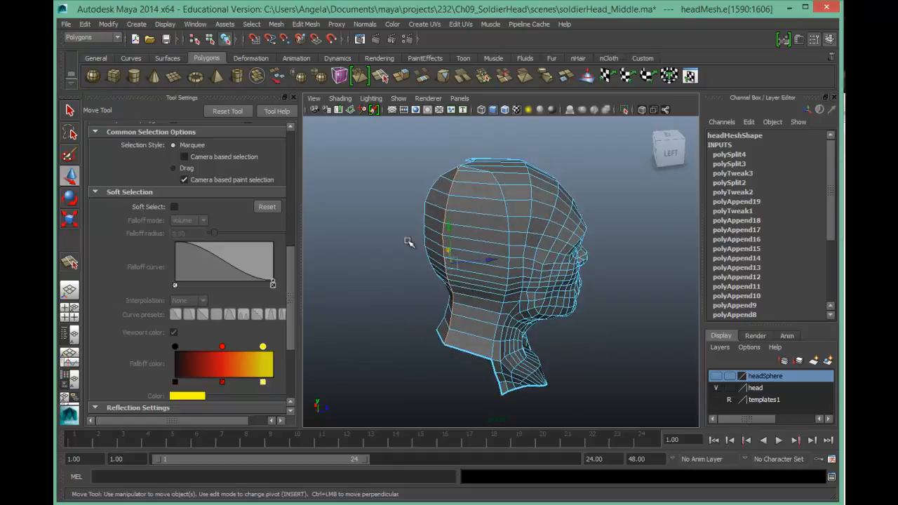
pyautogui.keyDown('alt'); pyautogui.moveTo(508, 320); pyautogui.dragTo(632, 333); pyautogui.keyUp('alt')
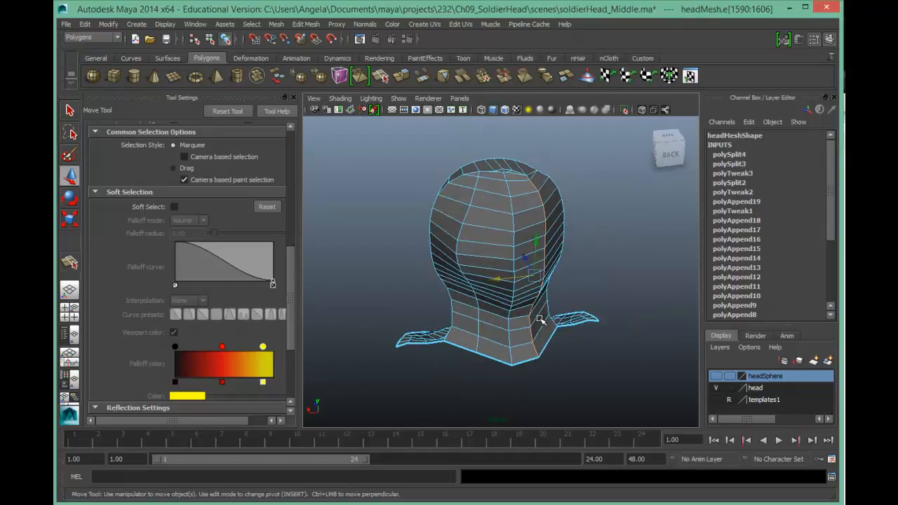
pyautogui.moveTo(501, 278); pyautogui.dragTo(529, 254)
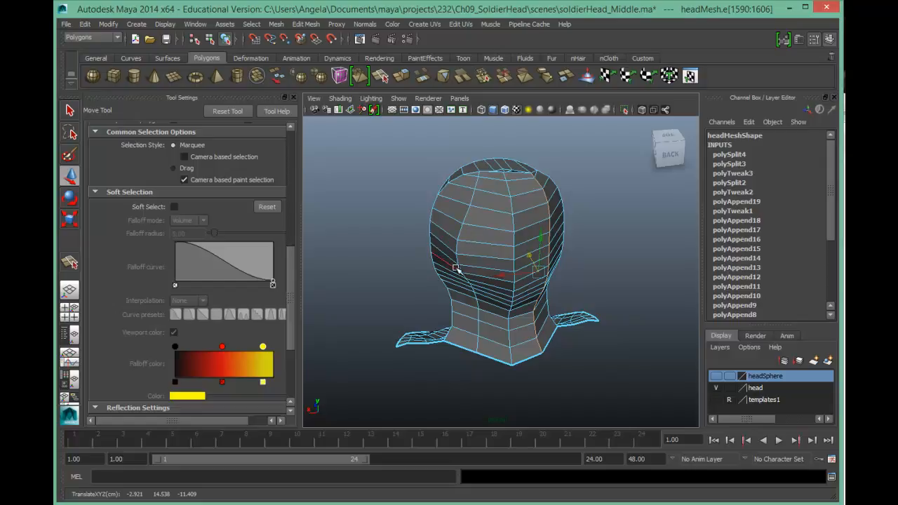
pyautogui.keyDown('alt'); pyautogui.moveTo(447, 297); pyautogui.dragTo(573, 233); pyautogui.keyUp('alt')
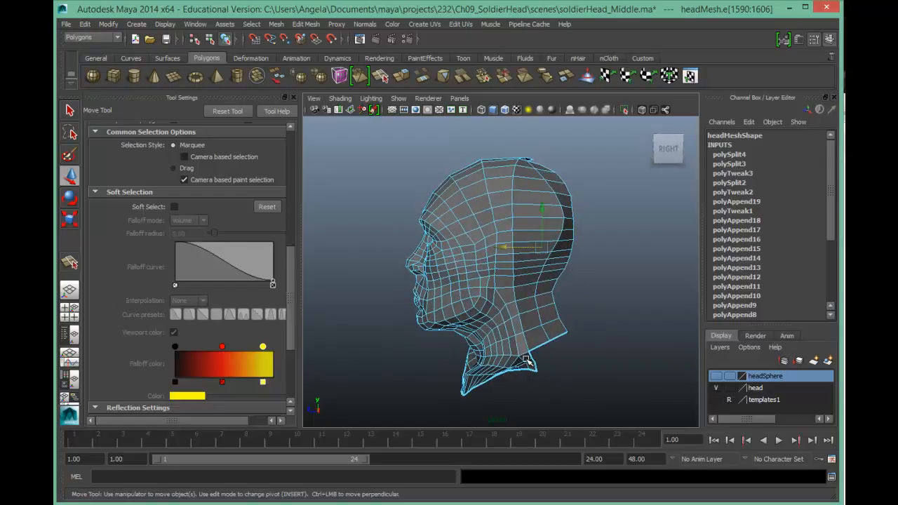
pyautogui.moveTo(451, 338)
pyautogui.keyDown('alt'); pyautogui.mouseDown()
pyautogui.moveTo(604, 353)
pyautogui.moveTo(521, 337)
pyautogui.moveTo(438, 337)
pyautogui.mouseUp(); pyautogui.keyUp('alt')
pyautogui.keyDown('alt'); pyautogui.moveTo(641, 323); pyautogui.dragTo(403, 327); pyautogui.keyUp('alt')
pyautogui.keyDown('alt'); pyautogui.moveTo(634, 369); pyautogui.dragTo(482, 364); pyautogui.keyUp('alt')
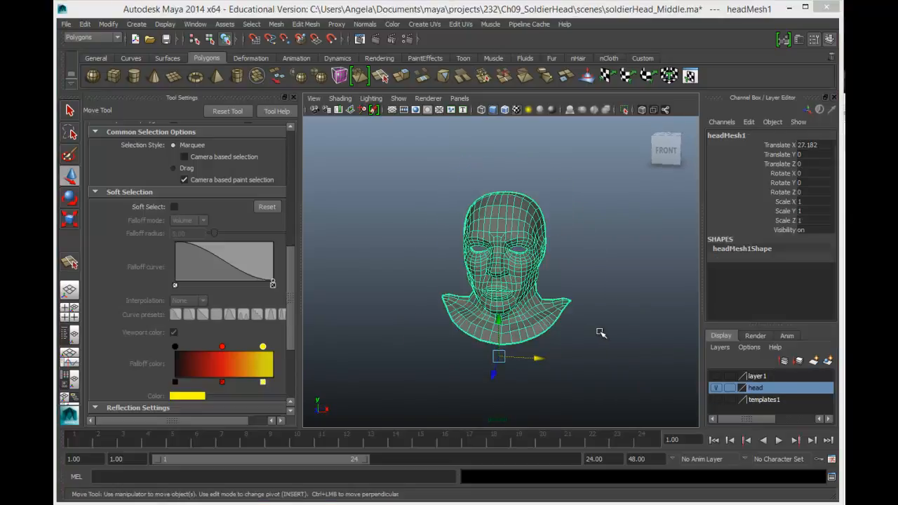
# Draw a polygon sphere behind the copied face mesh in the side view, centred at about Y 17.24, Z -9.47.
pyautogui.keyDown('alt'); pyautogui.moveTo(604, 332); pyautogui.dragTo(542, 331); pyautogui.keyUp('alt')
pyautogui.press('space')
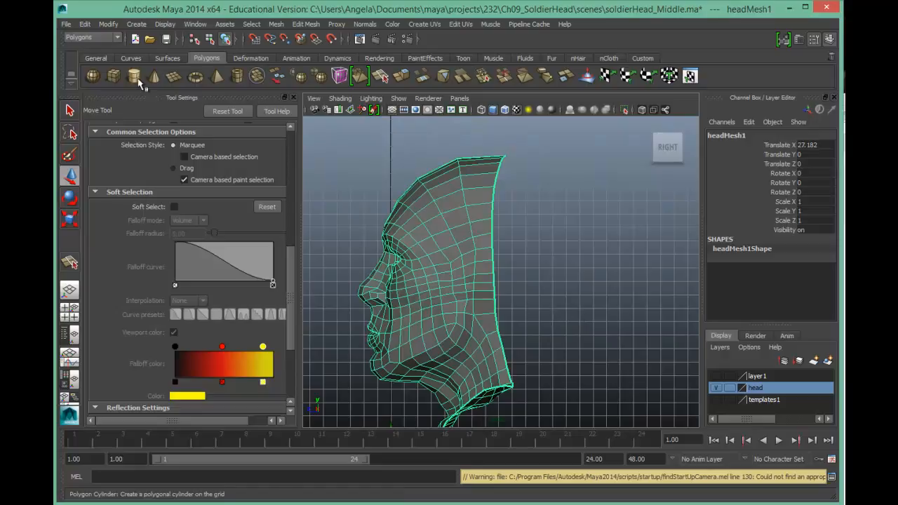
pyautogui.scroll(-5, 407, 288)
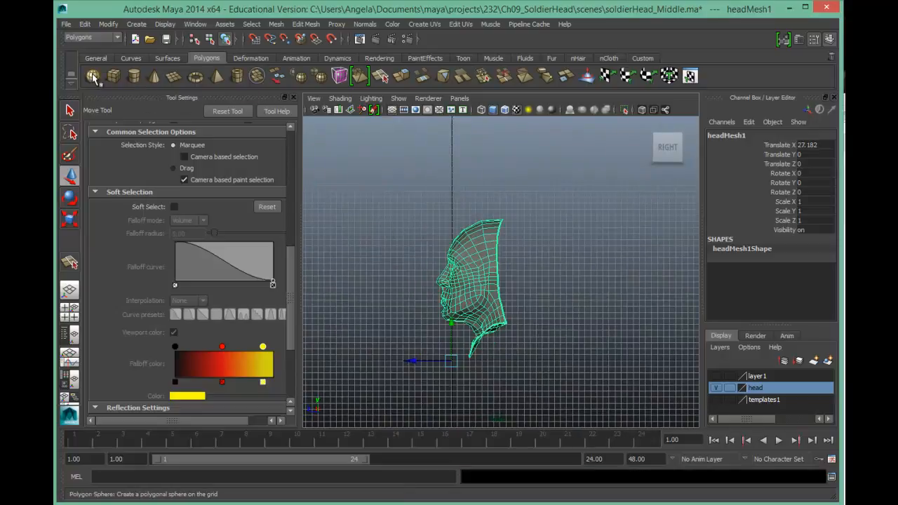
pyautogui.click(92, 76)
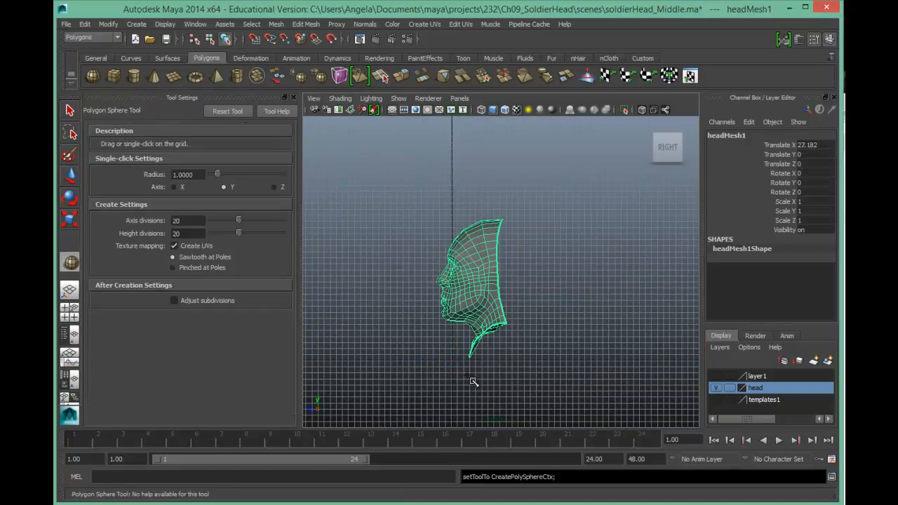
pyautogui.click(517, 263)
pyautogui.moveTo(516, 264); pyautogui.dragTo(557, 301)
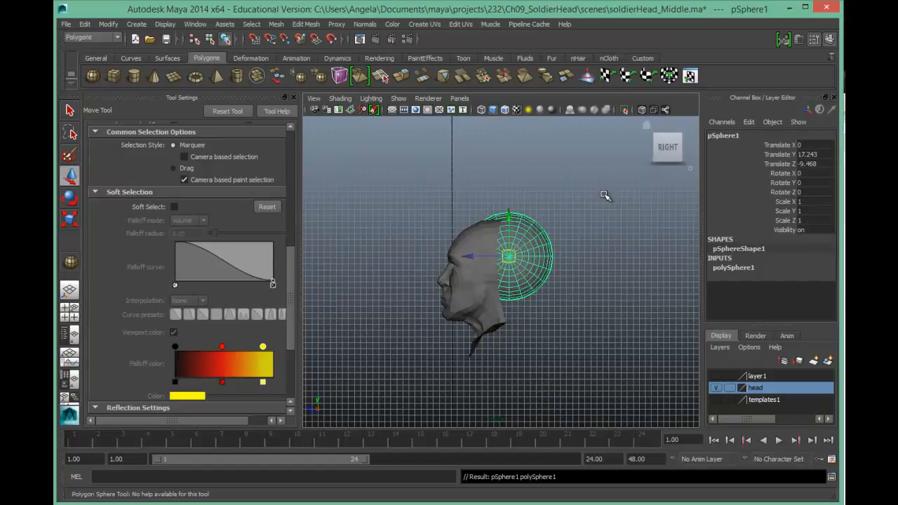
# Rotate the sphere so its poles lie sideways, setting Rotate Z to 90.
pyautogui.press('e')
pyautogui.moveTo(508, 213); pyautogui.dragTo(501, 255)
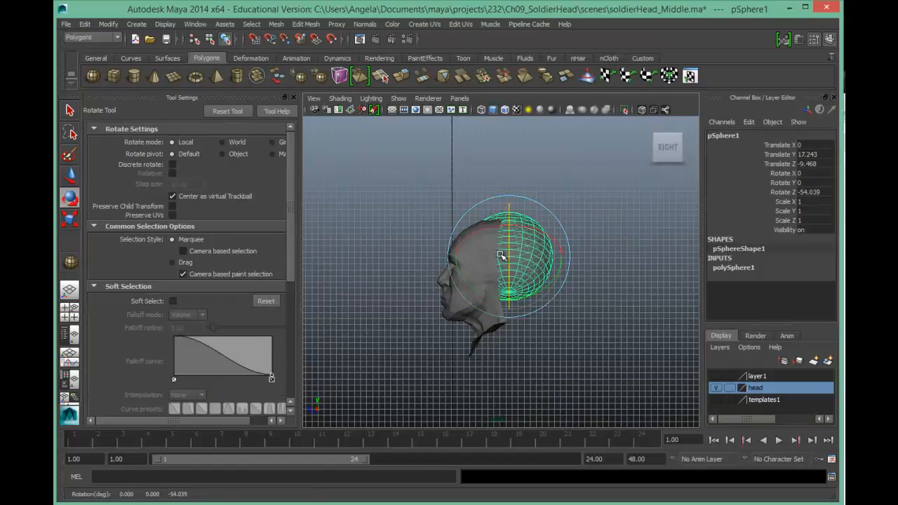
pyautogui.click(817, 194)
pyautogui.write('90')
pyautogui.press('Return')
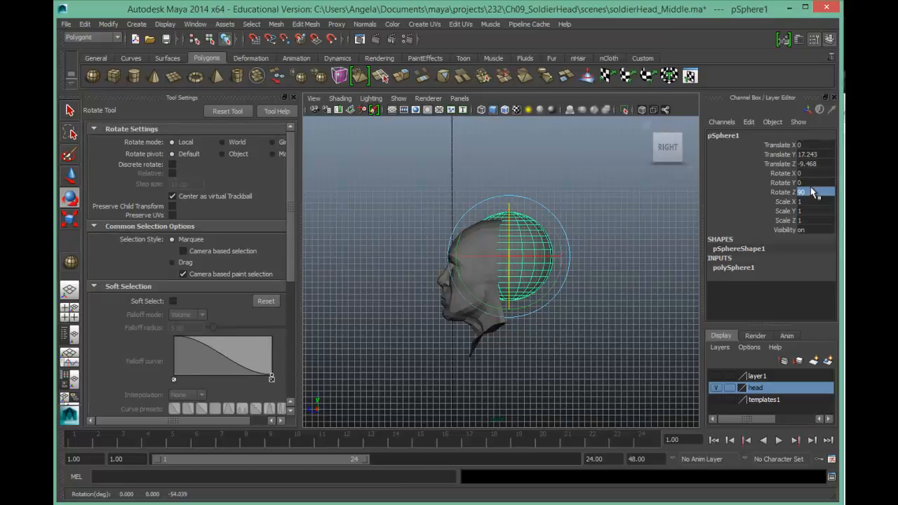
# Move the sphere down and forward to about Y 16.08, Z -6.94 so its curve lines up with the crown.
pyautogui.press('w')
pyautogui.moveTo(512, 222); pyautogui.dragTo(511, 230)
pyautogui.moveTo(474, 265); pyautogui.dragTo(461, 263)
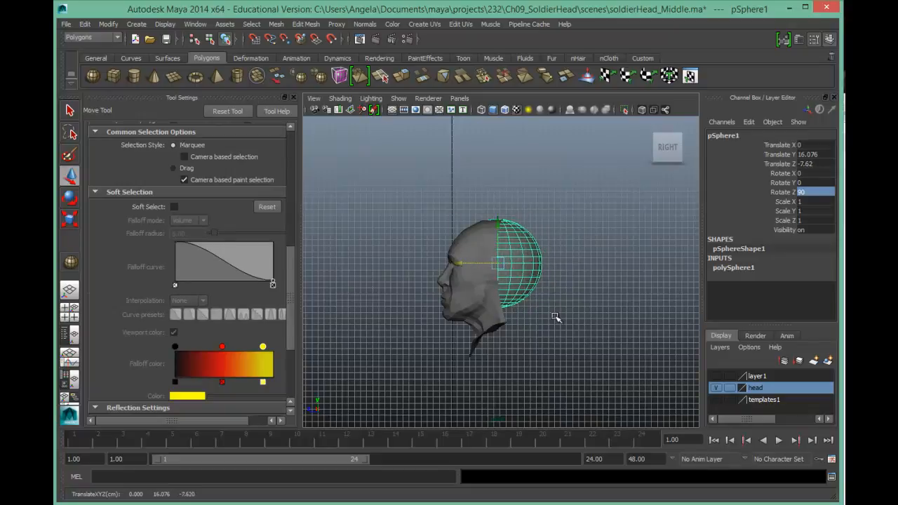
pyautogui.moveTo(458, 264)
pyautogui.mouseDown()
pyautogui.moveTo(440, 264)
pyautogui.moveTo(452, 264)
pyautogui.mouseUp()
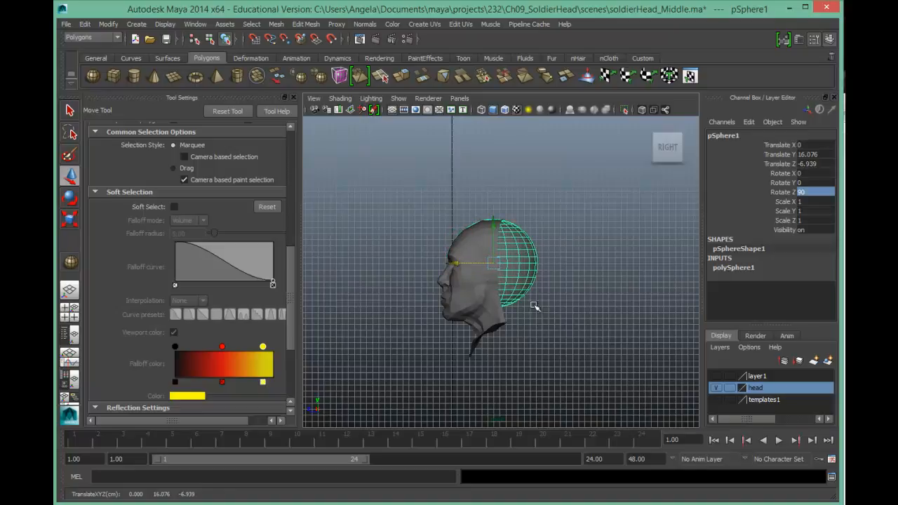
# With the head layer hidden, delete the front faces of the sphere and redisplay the layer.
pyautogui.keyDown('alt'); pyautogui.moveTo(374, 318); pyautogui.dragTo(615, 320, button='right'); pyautogui.keyUp('alt')
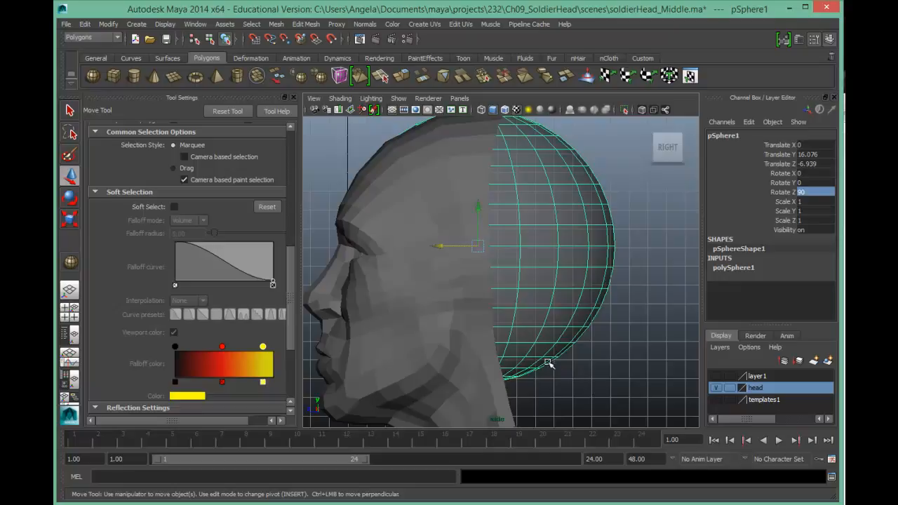
pyautogui.keyDown('alt'); pyautogui.moveTo(590, 358); pyautogui.dragTo(515, 358, button='right'); pyautogui.keyUp('alt')
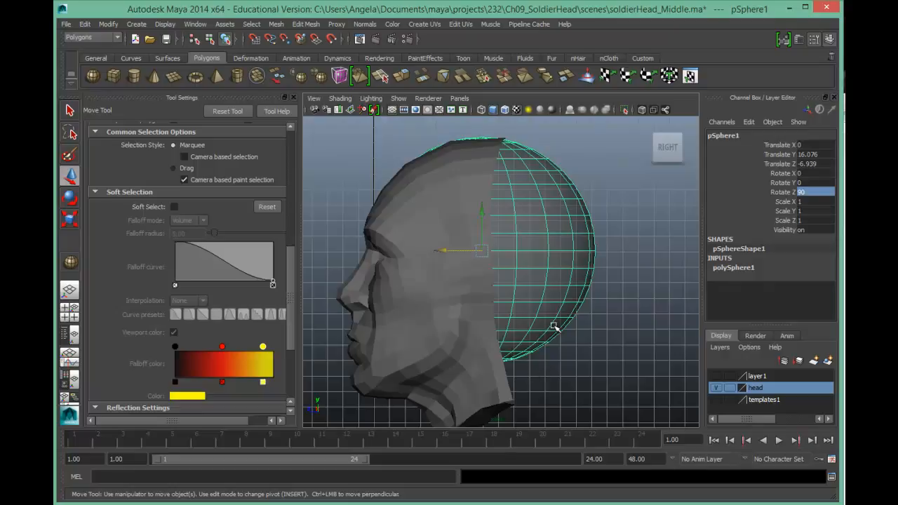
pyautogui.click(717, 388)
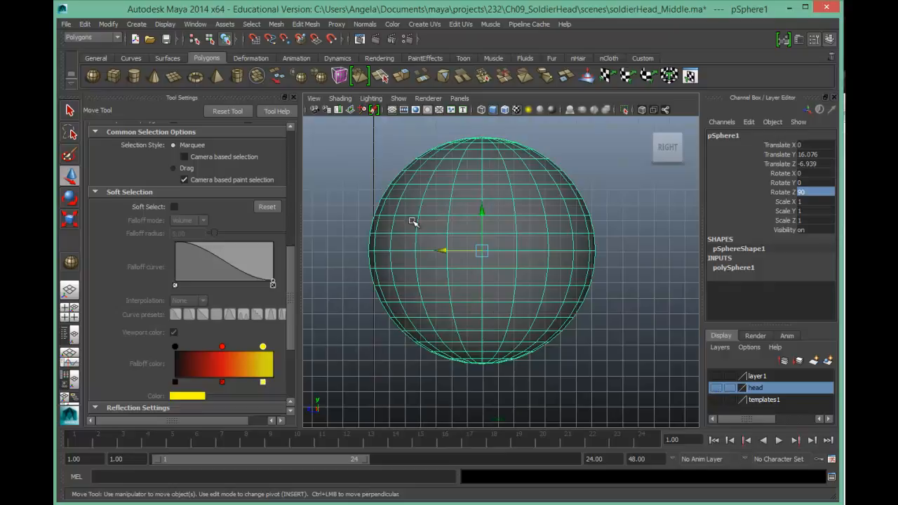
pyautogui.moveTo(439, 222)
pyautogui.mouseDown(button='right')
pyautogui.moveTo(437, 243)
pyautogui.moveTo(433, 236)
pyautogui.mouseUp(button='right')
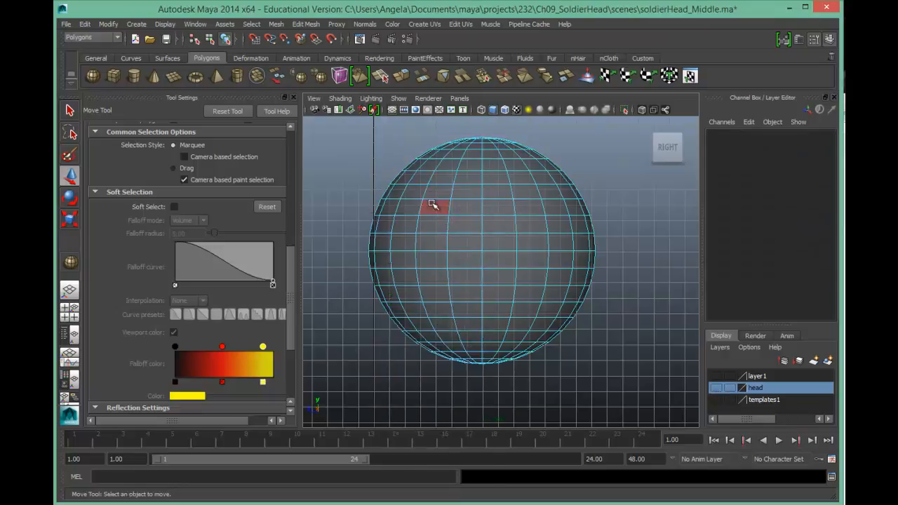
pyautogui.moveTo(365, 132); pyautogui.dragTo(484, 376)
pyautogui.press('Delete')
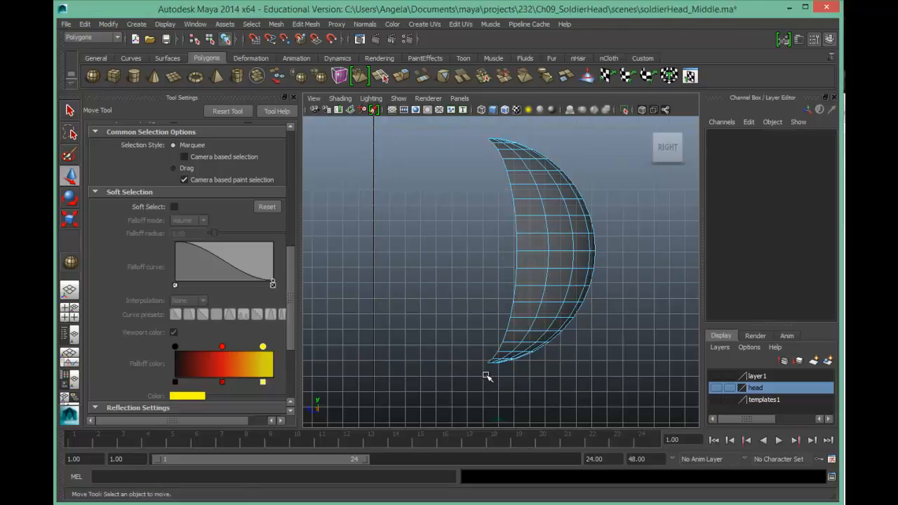
pyautogui.click(715, 388)
# Return the partial sphere to object mode and move it back to about Z -8.27, leaving a gap behind the face mesh.
pyautogui.moveTo(529, 274); pyautogui.dragTo(593, 260, button='right')
pyautogui.click(450, 271)
pyautogui.click(569, 284)
pyautogui.click(460, 278)
pyautogui.click(531, 283)
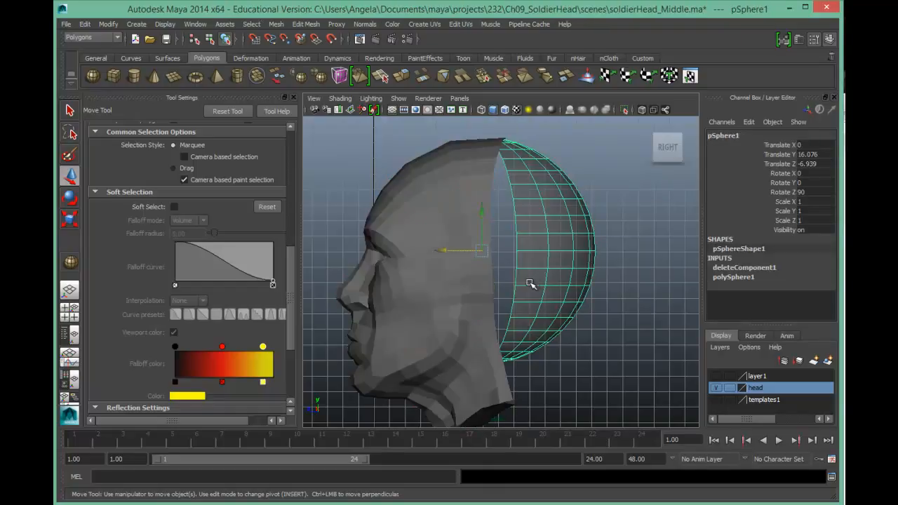
pyautogui.keyDown('shift'); pyautogui.click(465, 282); pyautogui.keyUp('shift')
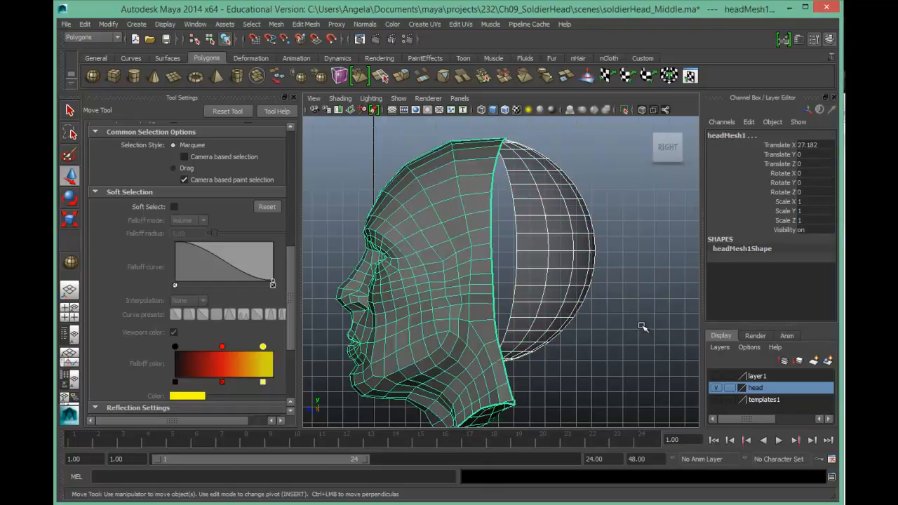
pyautogui.click(610, 266)
pyautogui.click(539, 247)
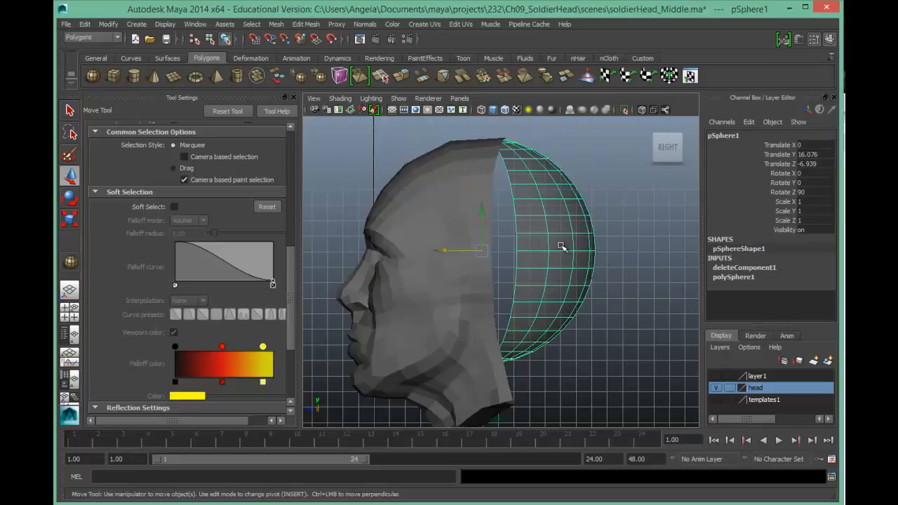
pyautogui.moveTo(445, 250); pyautogui.dragTo(464, 252)
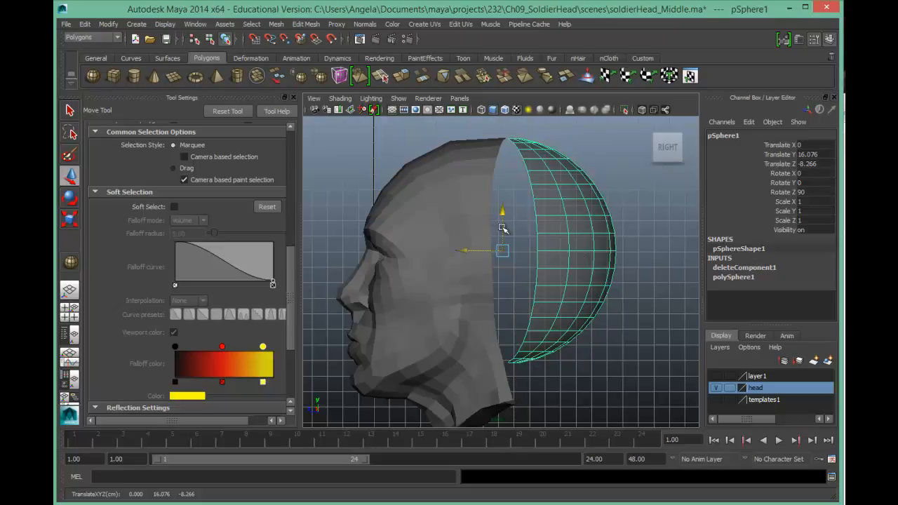
# Combine the partial sphere and the face mesh into one polygon object and select it.
pyautogui.click(451, 210)
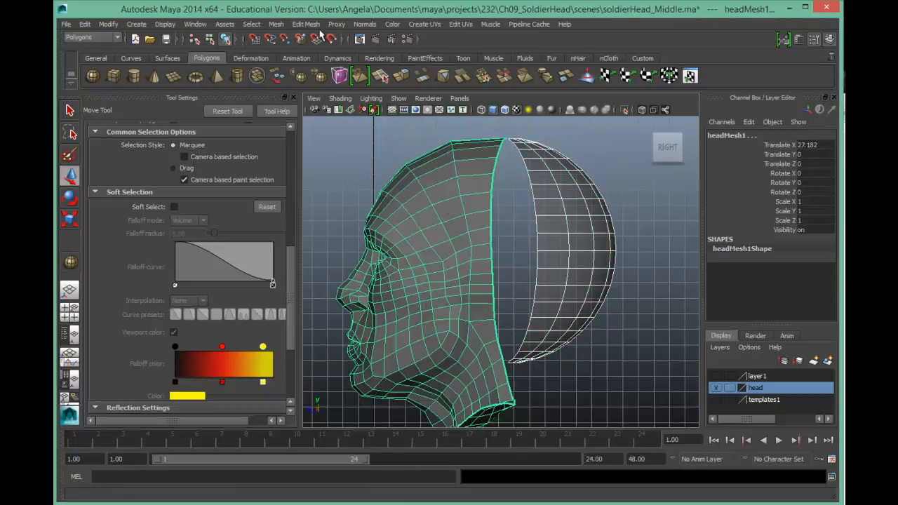
pyautogui.click(275, 24)
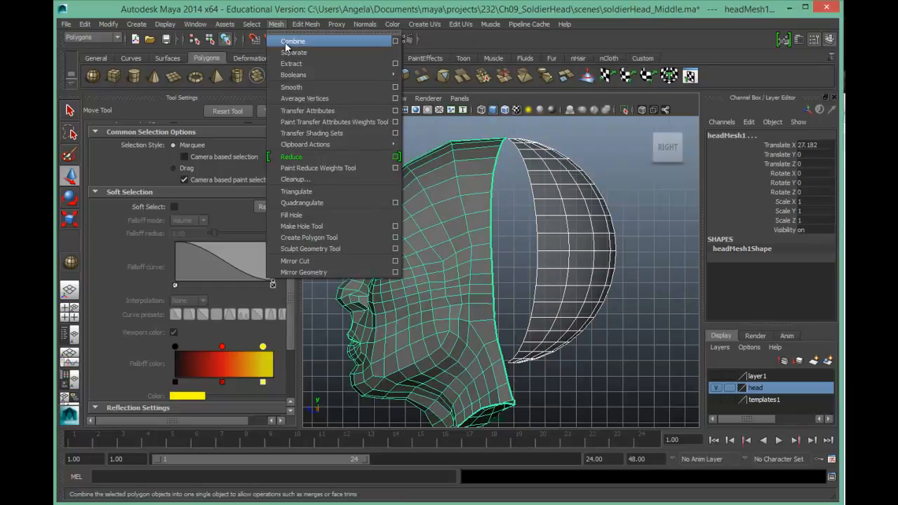
pyautogui.click(289, 44)
pyautogui.click(608, 333)
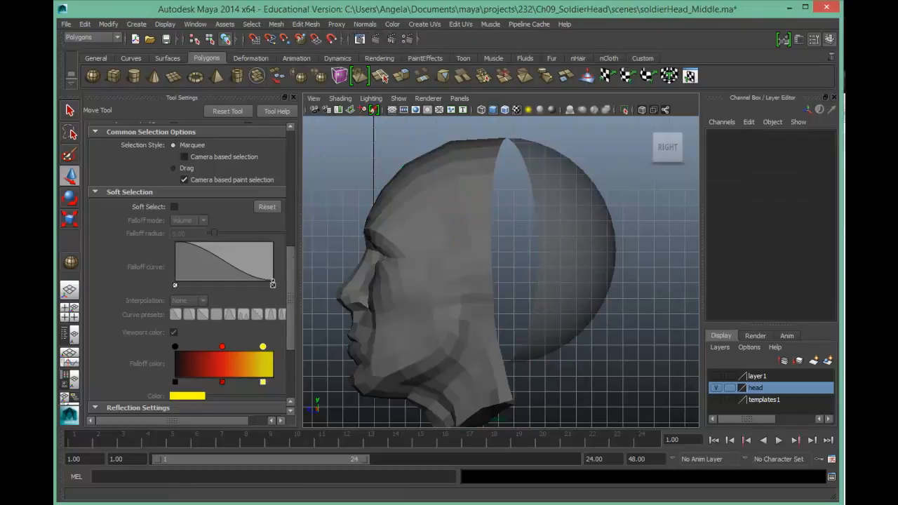
pyautogui.click(555, 334)
# Show the combined head from behind in the perspective view and float the Edit Mesh commands in their own window.
pyautogui.press('space')
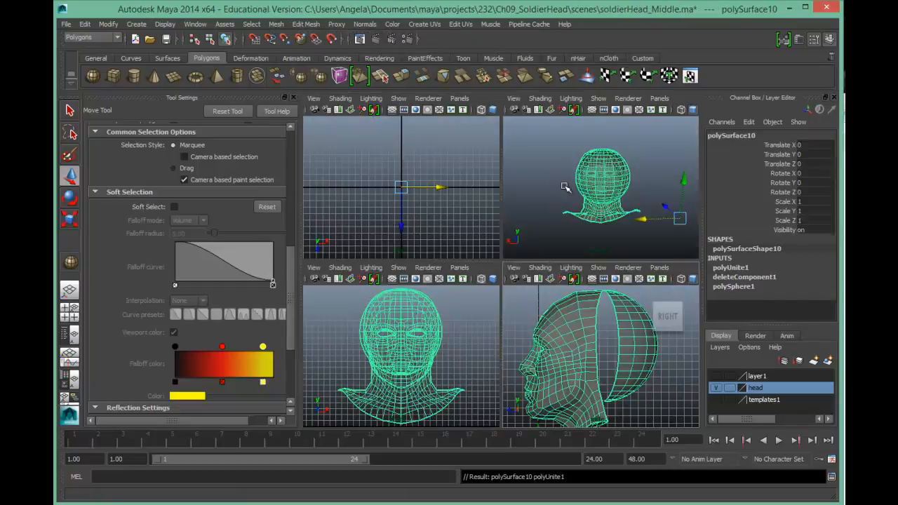
pyautogui.press('space')
pyautogui.scroll(5, 566, 277)
pyautogui.scroll(-5, 574, 285)
pyautogui.keyDown('alt'); pyautogui.moveTo(477, 292); pyautogui.dragTo(558, 280); pyautogui.keyUp('alt')
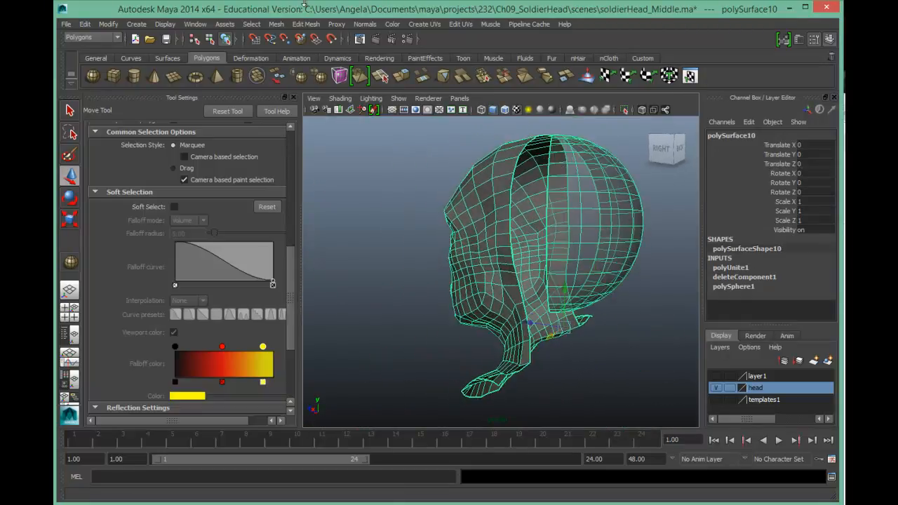
pyautogui.click(306, 24)
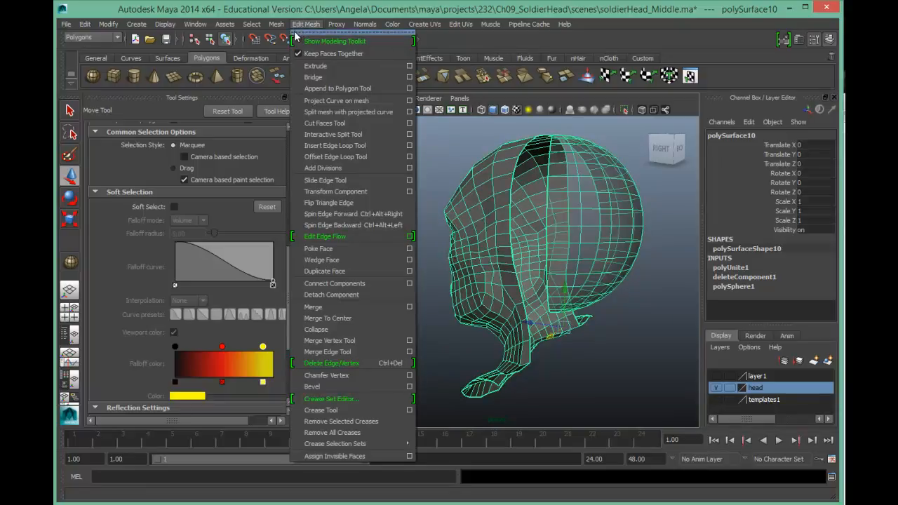
pyautogui.click(303, 32)
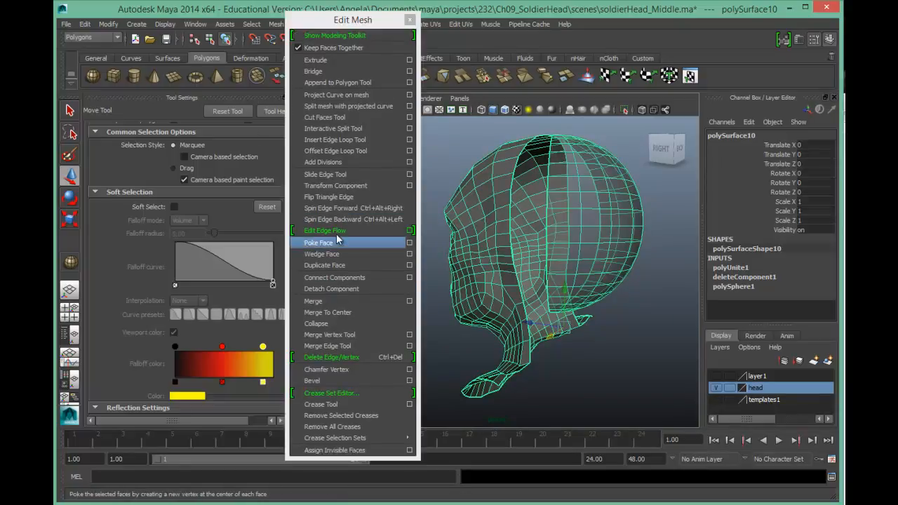
# Merge two sphere border vertices at the top of the head onto the crown edge with the Merge Vertex Tool, using Target vertex.
pyautogui.click(334, 335)
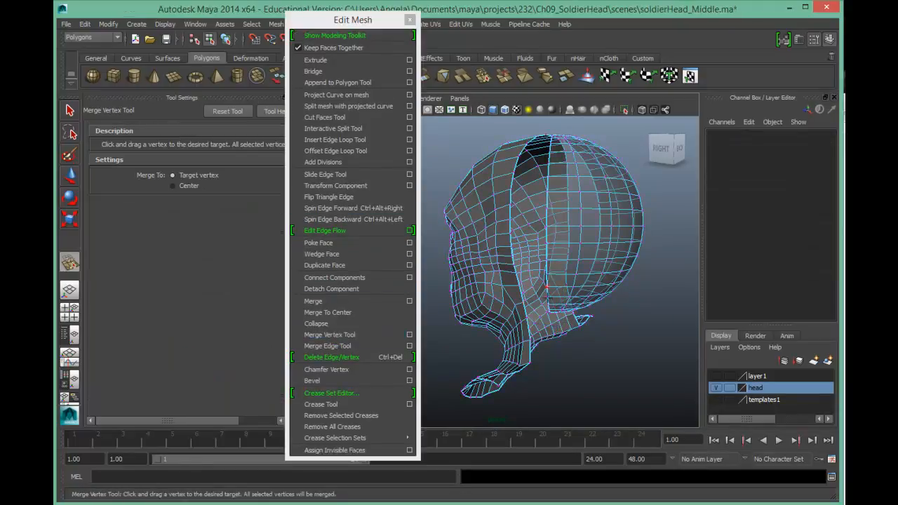
pyautogui.keyDown('alt'); pyautogui.moveTo(533, 323); pyautogui.dragTo(448, 380); pyautogui.keyUp('alt')
pyautogui.keyDown('alt'); pyautogui.moveTo(500, 278); pyautogui.dragTo(560, 273, button='right'); pyautogui.keyUp('alt')
pyautogui.keyDown('alt'); pyautogui.moveTo(563, 236); pyautogui.dragTo(613, 246, button='middle'); pyautogui.keyUp('alt')
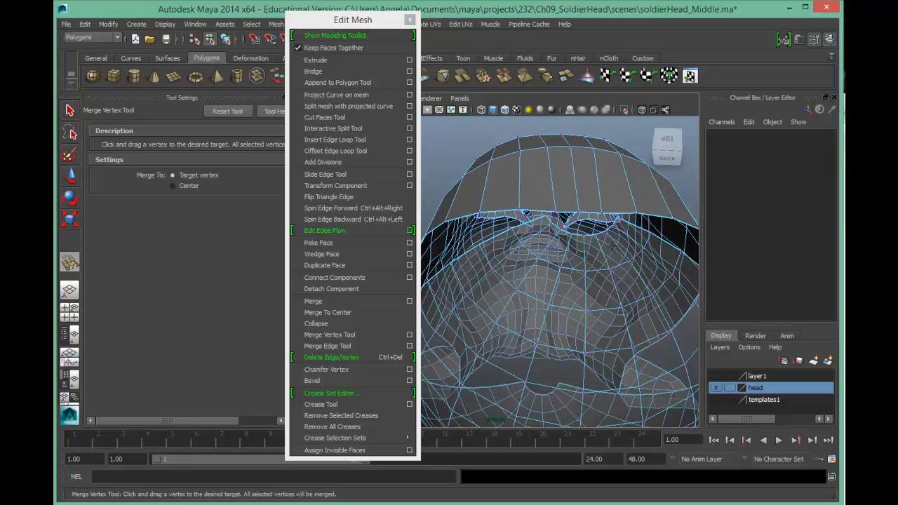
pyautogui.moveTo(582, 236); pyautogui.dragTo(602, 214)
pyautogui.keyDown('alt'); pyautogui.moveTo(584, 247); pyautogui.dragTo(587, 200); pyautogui.keyUp('alt')
pyautogui.keyDown('alt'); pyautogui.moveTo(588, 199); pyautogui.dragTo(592, 242, button='middle'); pyautogui.keyUp('alt')
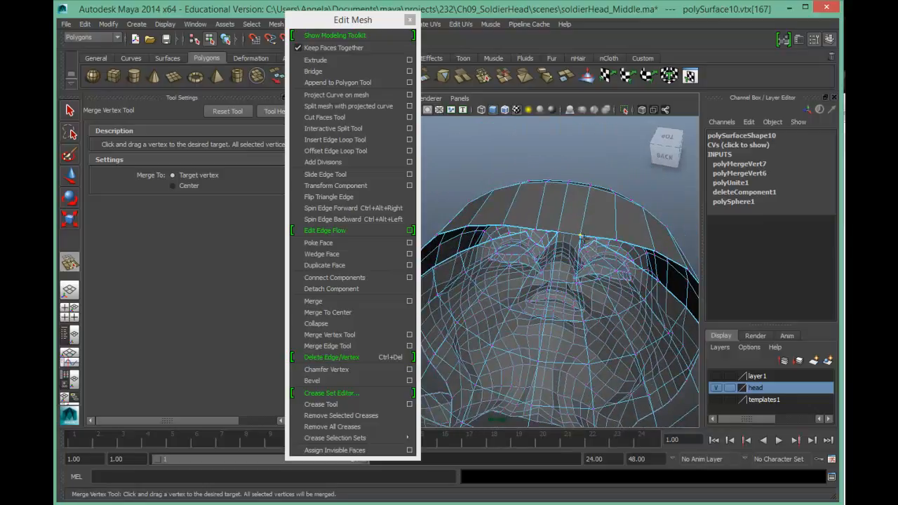
# Select three sphere border vertices beside the merged seam, try scaling them, and move them sideways to about X 28.44, Z -8.90 cm.
pyautogui.keyDown('alt'); pyautogui.moveTo(513, 253); pyautogui.dragTo(569, 256); pyautogui.keyUp('alt')
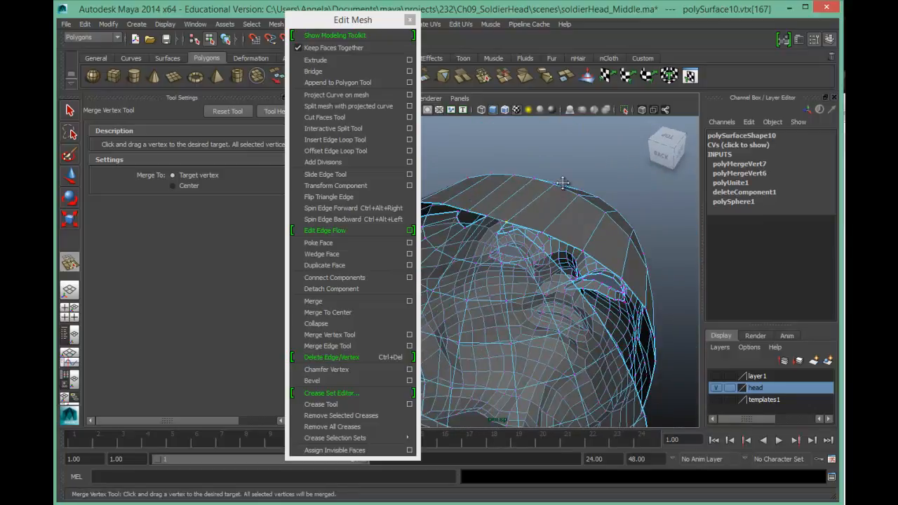
pyautogui.keyDown('alt'); pyautogui.moveTo(566, 185); pyautogui.dragTo(587, 183); pyautogui.keyUp('alt')
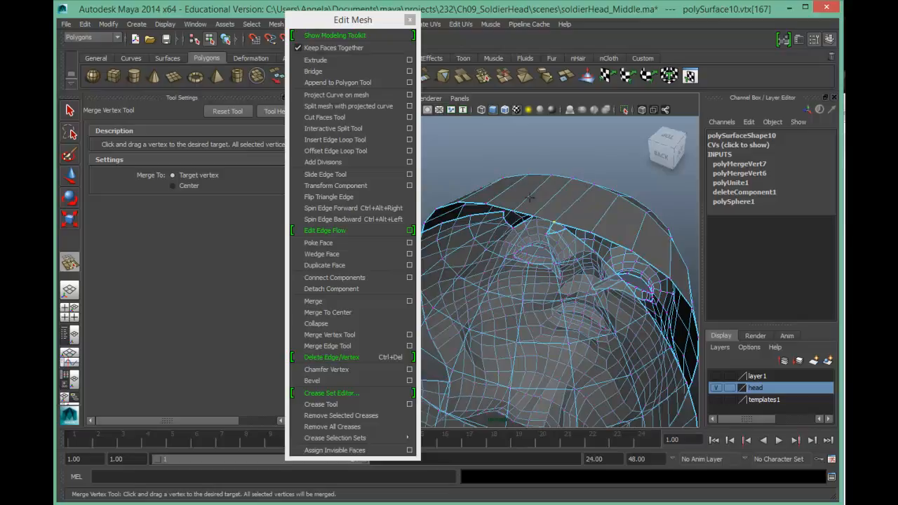
pyautogui.keyDown('alt'); pyautogui.moveTo(535, 209); pyautogui.dragTo(573, 235); pyautogui.keyUp('alt')
pyautogui.moveTo(564, 249); pyautogui.dragTo(535, 245, button='right')
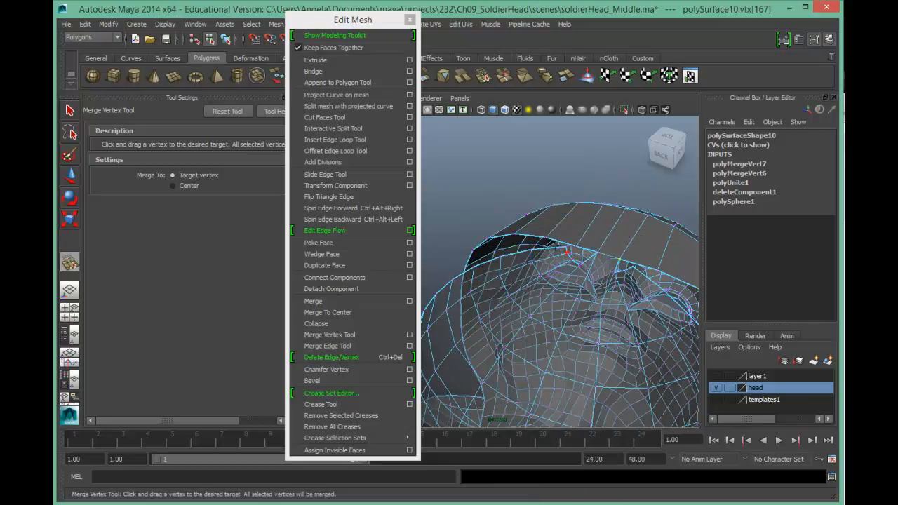
pyautogui.press('q')
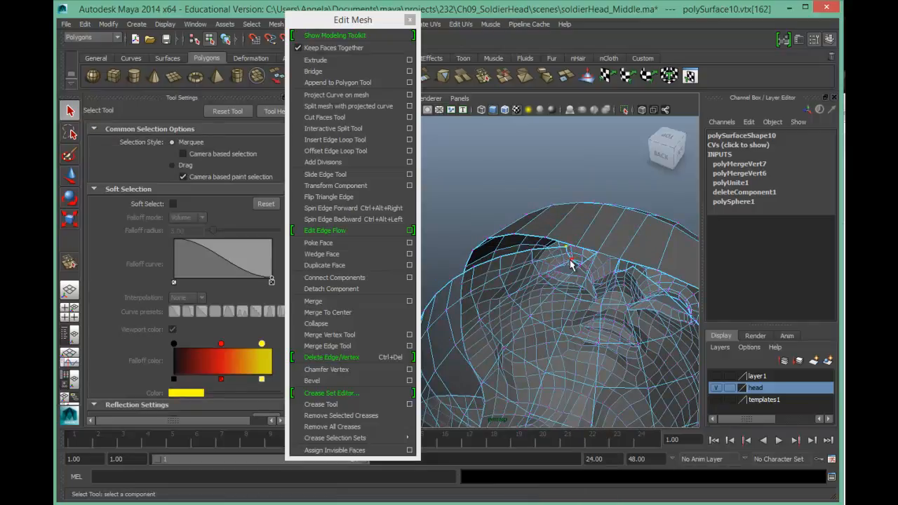
pyautogui.keyDown('shift'); pyautogui.click(568, 253); pyautogui.keyUp('shift')
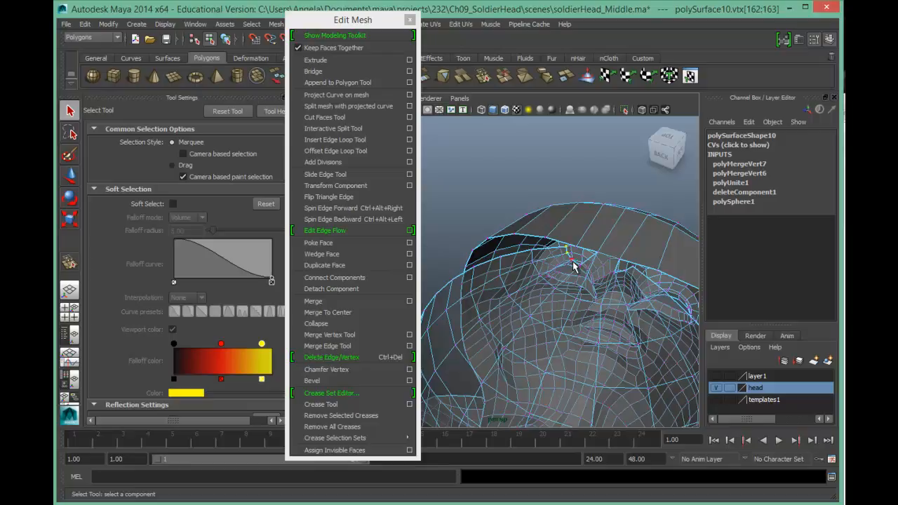
pyautogui.press('r')
pyautogui.moveTo(587, 227); pyautogui.dragTo(581, 257)
pyautogui.moveTo(521, 238); pyautogui.dragTo(459, 214)
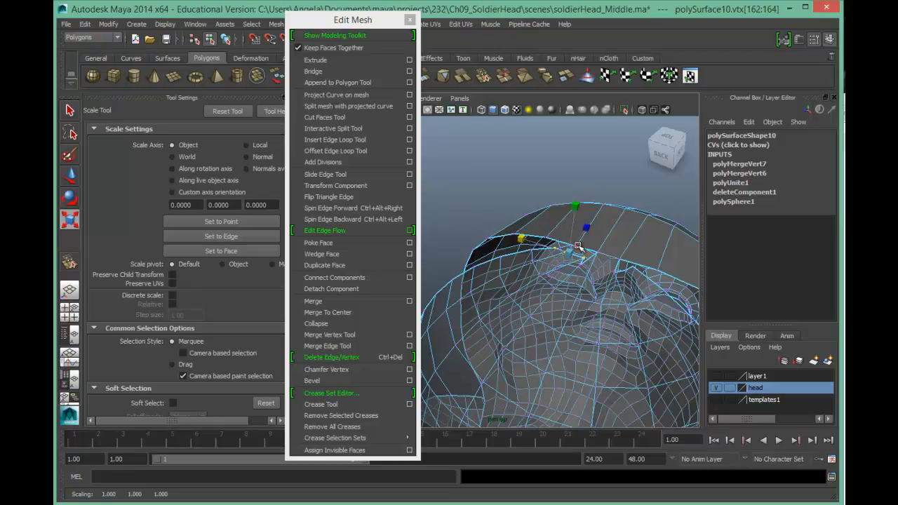
pyautogui.press('w')
pyautogui.moveTo(535, 247); pyautogui.dragTo(520, 240)
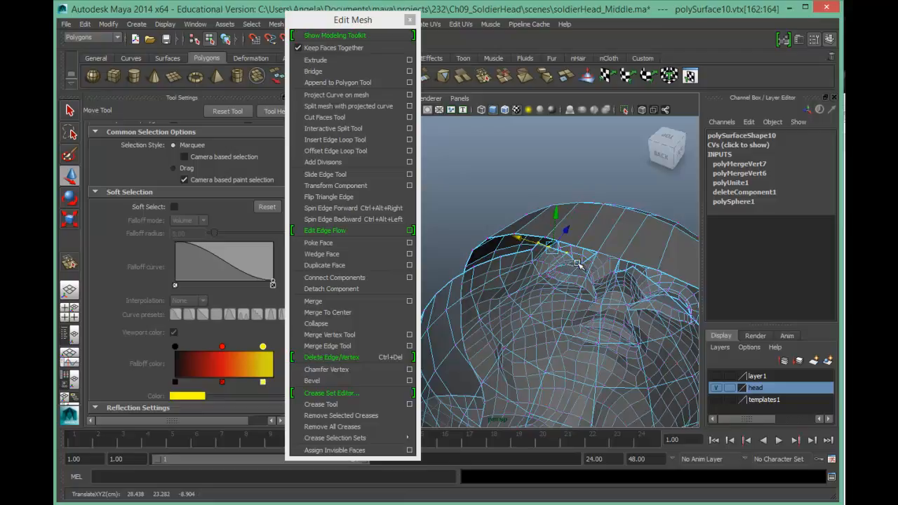
# Merge the three moved sphere border vertices onto the matching crown edge vertices with the Merge Vertex Tool.
pyautogui.keyDown('alt'); pyautogui.moveTo(604, 287); pyautogui.dragTo(666, 236); pyautogui.keyUp('alt')
pyautogui.keyDown('alt'); pyautogui.moveTo(667, 236); pyautogui.dragTo(675, 248, button='middle'); pyautogui.keyUp('alt')
pyautogui.keyDown('alt'); pyautogui.moveTo(661, 307); pyautogui.dragTo(626, 302); pyautogui.keyUp('alt')
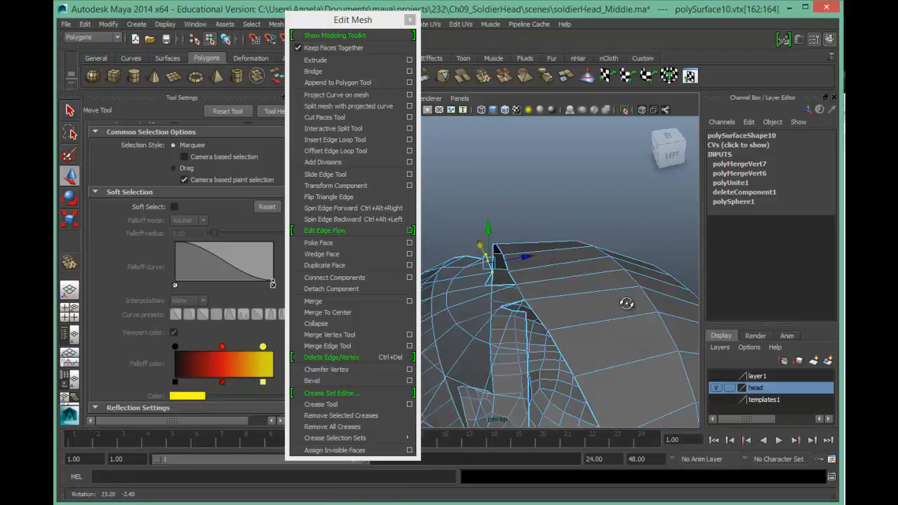
pyautogui.click(330, 335)
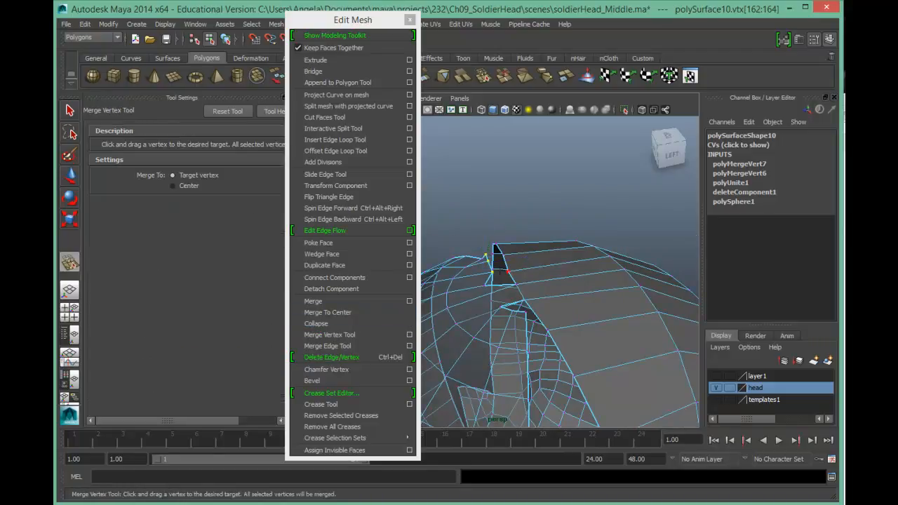
pyautogui.moveTo(505, 274); pyautogui.dragTo(608, 243)
pyautogui.keyDown('alt'); pyautogui.moveTo(572, 291); pyautogui.dragTo(535, 294); pyautogui.keyUp('alt')
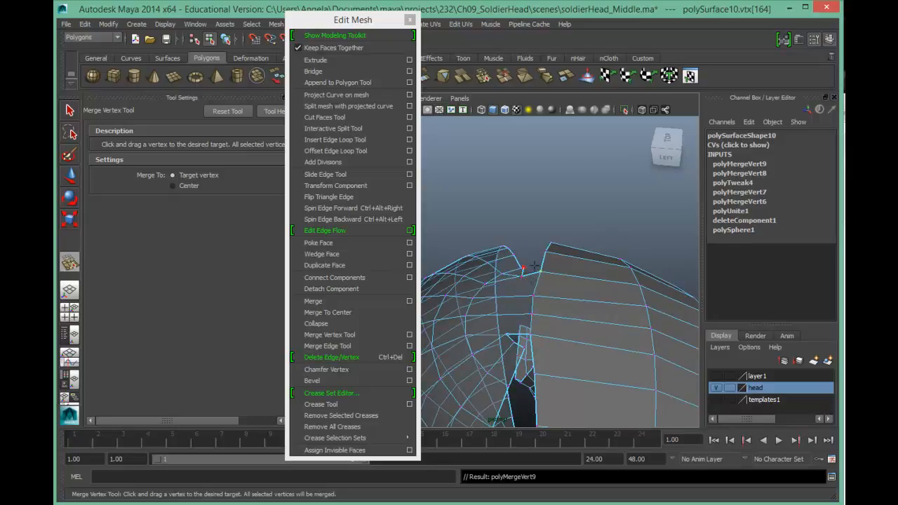
pyautogui.moveTo(520, 276); pyautogui.dragTo(546, 250)
pyautogui.keyDown('alt'); pyautogui.moveTo(570, 300); pyautogui.dragTo(514, 282); pyautogui.keyUp('alt')
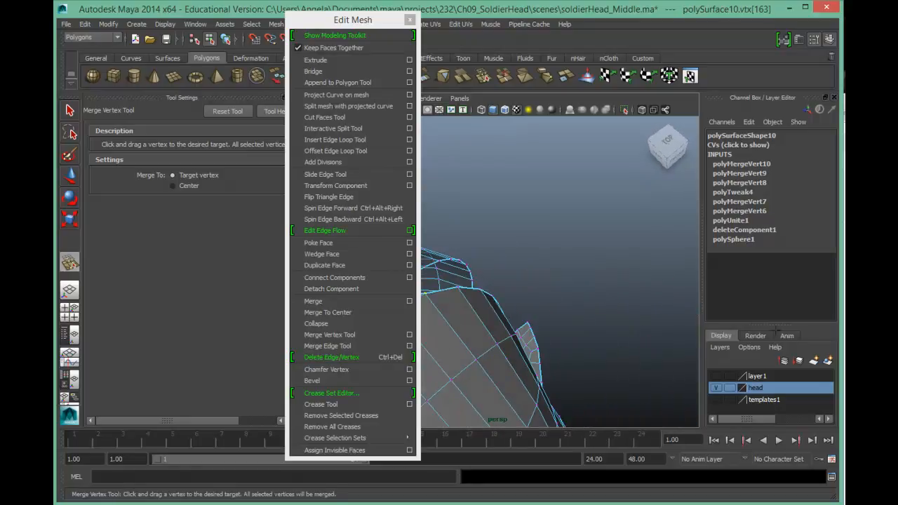
pyautogui.keyDown('alt'); pyautogui.moveTo(536, 239); pyautogui.dragTo(575, 327); pyautogui.keyUp('alt')
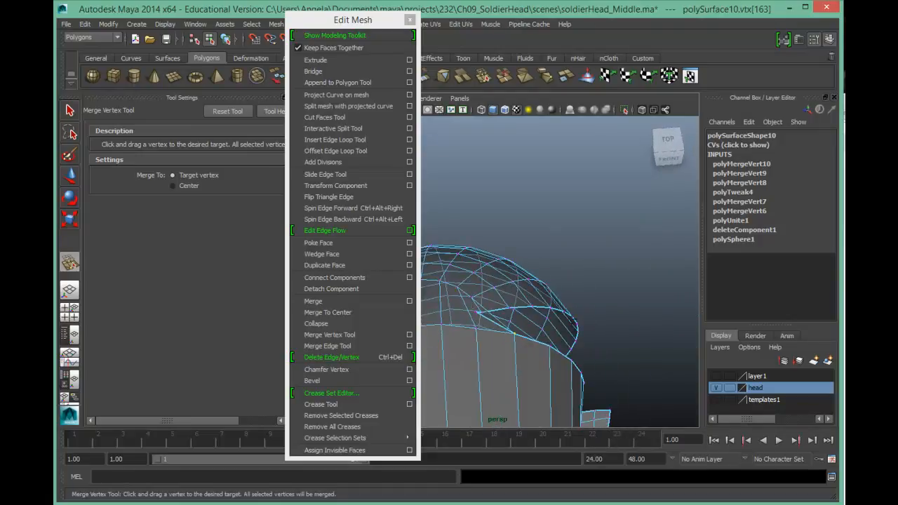
# Move two sphere border vertices beside the merged seam down the crown edge, the second to about X 30.72, Y 22.58, Z -9.29 cm.
pyautogui.keyDown('alt'); pyautogui.moveTo(505, 280); pyautogui.dragTo(561, 370); pyautogui.keyUp('alt')
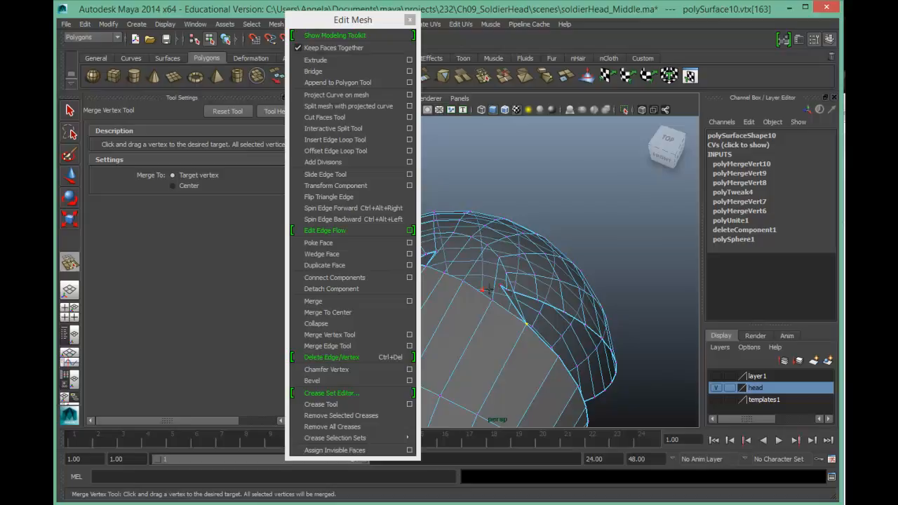
pyautogui.press('q')
pyautogui.moveTo(521, 294)
pyautogui.mouseDown(button='right')
pyautogui.moveTo(495, 291)
pyautogui.moveTo(512, 293)
pyautogui.mouseUp(button='right')
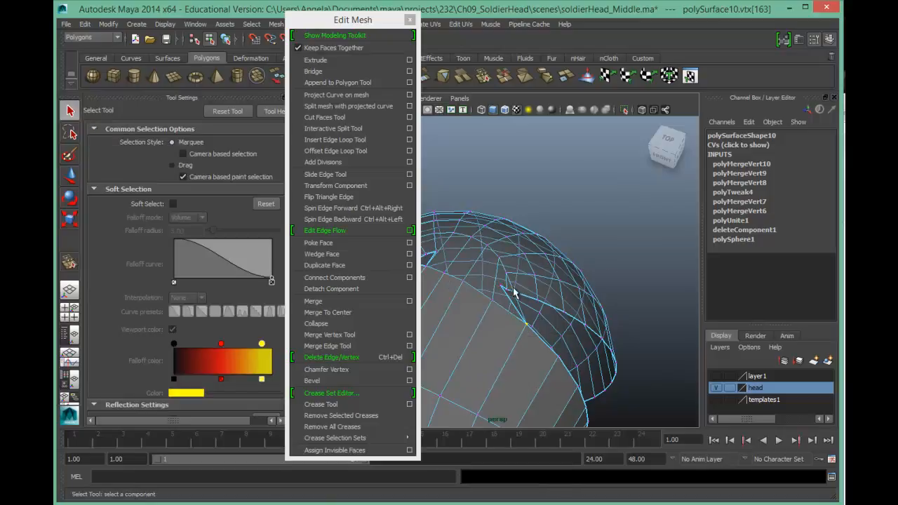
pyautogui.keyDown('shift'); pyautogui.click(506, 289); pyautogui.keyUp('shift')
pyautogui.press('w')
pyautogui.moveTo(548, 305); pyautogui.dragTo(531, 352)
pyautogui.click(539, 301)
pyautogui.moveTo(578, 317); pyautogui.dragTo(591, 330)
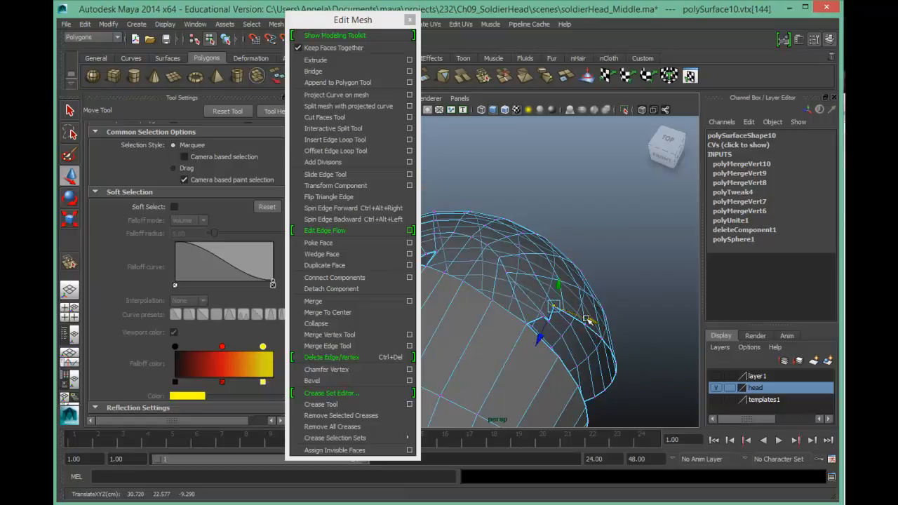
# Move the adjacent loose sphere border vertices at the upper side of the head down toward their matching face-mesh edge vertices.
pyautogui.moveTo(550, 330); pyautogui.dragTo(588, 333)
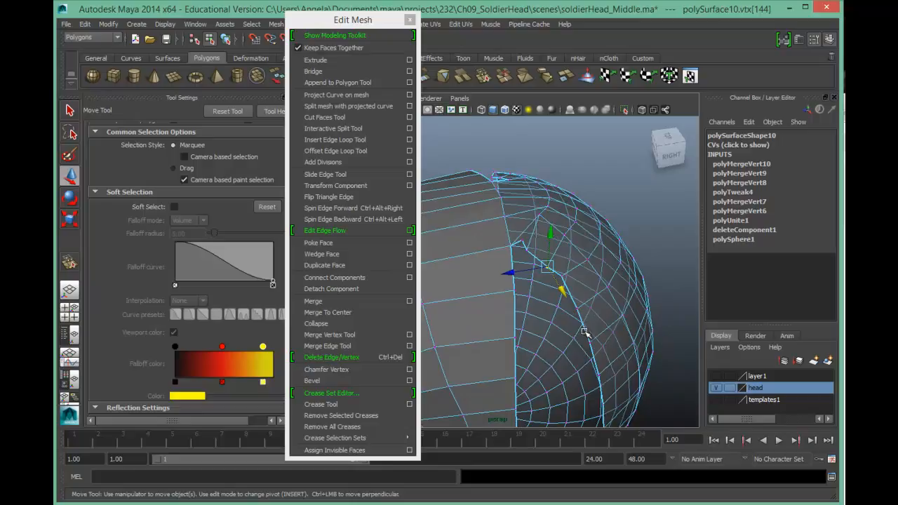
pyautogui.click(541, 215)
pyautogui.moveTo(555, 237); pyautogui.dragTo(538, 303)
pyautogui.click(520, 242)
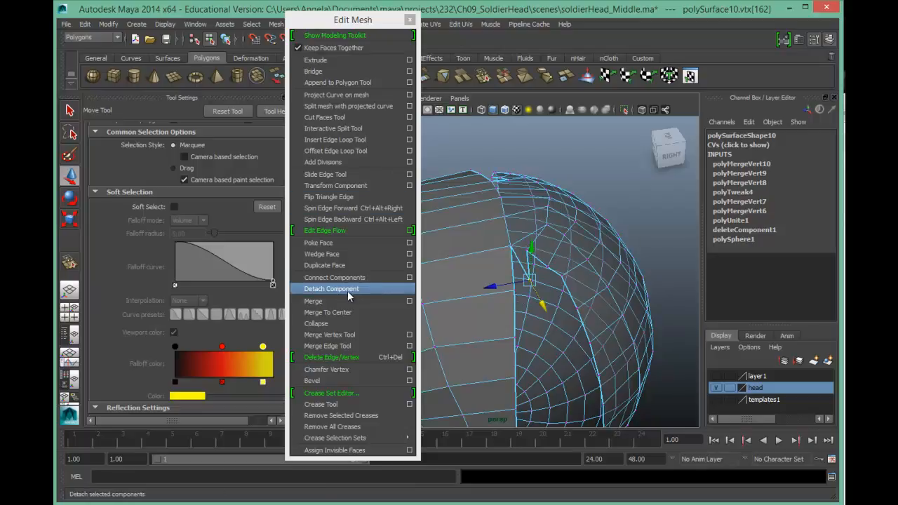
# Merge the first two repositioned sphere border vertices onto the upper side edge with the Merge Vertex Tool.
pyautogui.click(343, 334)
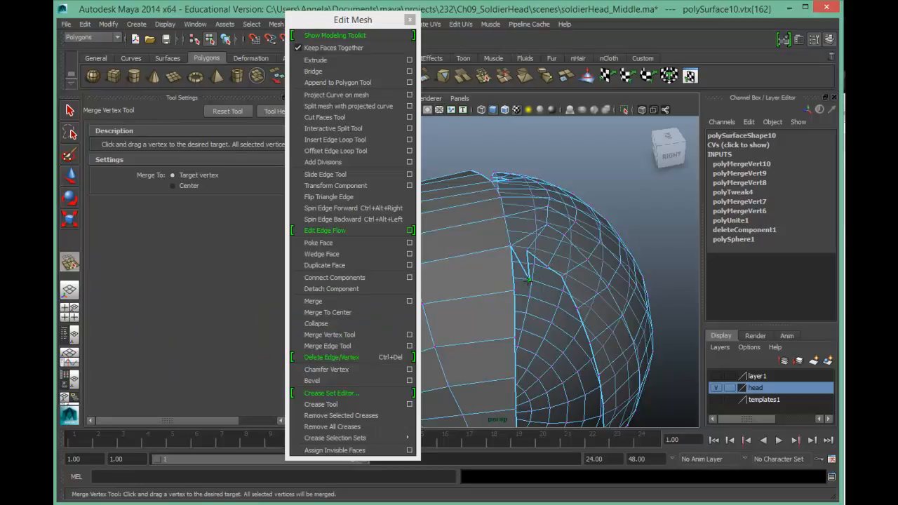
pyautogui.moveTo(511, 286); pyautogui.dragTo(514, 284)
pyautogui.moveTo(527, 252); pyautogui.dragTo(517, 339)
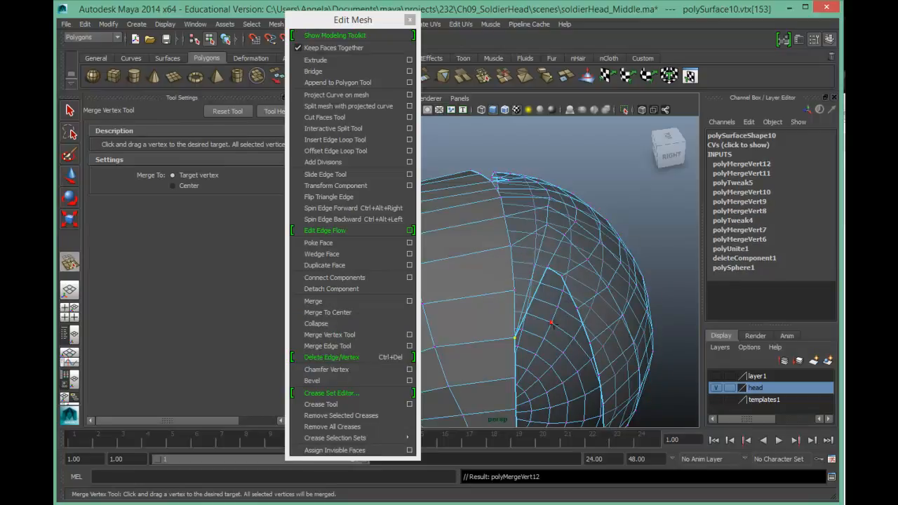
# Merge the next two sphere border vertices onto the side edge in sequence, undoing a merge that used the wrong vertex.
pyautogui.keyDown('alt'); pyautogui.moveTo(562, 382); pyautogui.dragTo(538, 361); pyautogui.keyUp('alt')
pyautogui.keyDown('alt'); pyautogui.moveTo(595, 254); pyautogui.dragTo(613, 287, button='middle'); pyautogui.keyUp('alt')
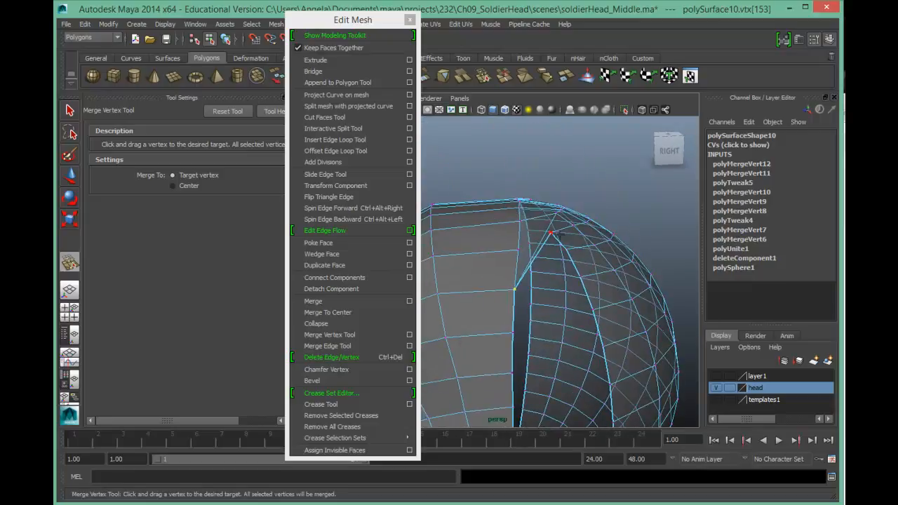
pyautogui.moveTo(552, 253); pyautogui.dragTo(531, 321)
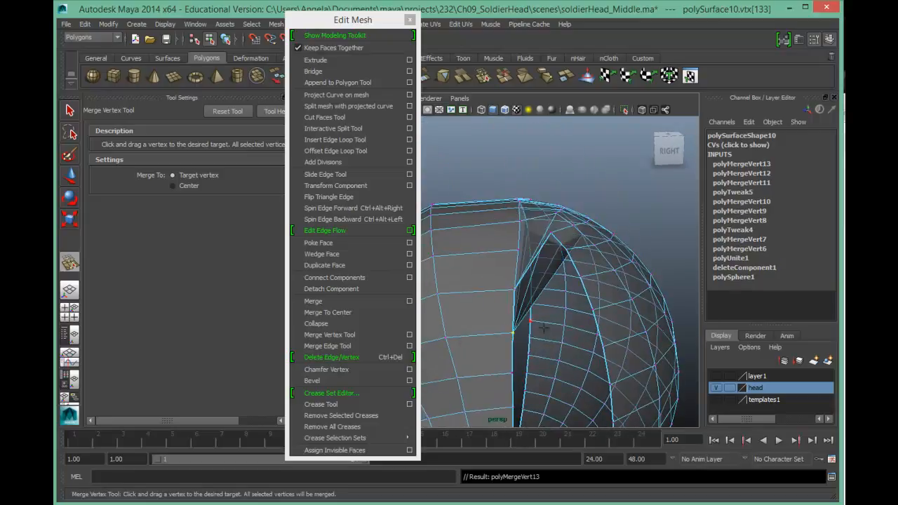
pyautogui.hotkey('ctrl', 'z')
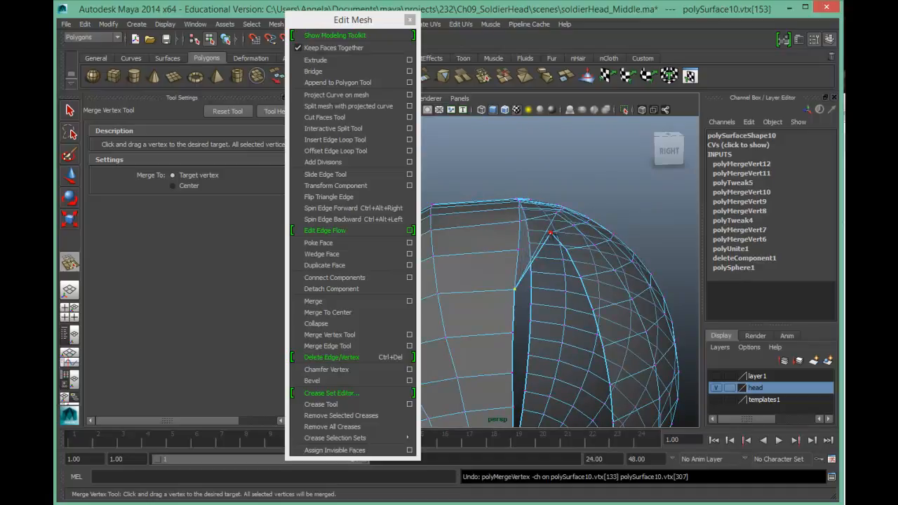
pyautogui.moveTo(550, 234); pyautogui.dragTo(539, 324)
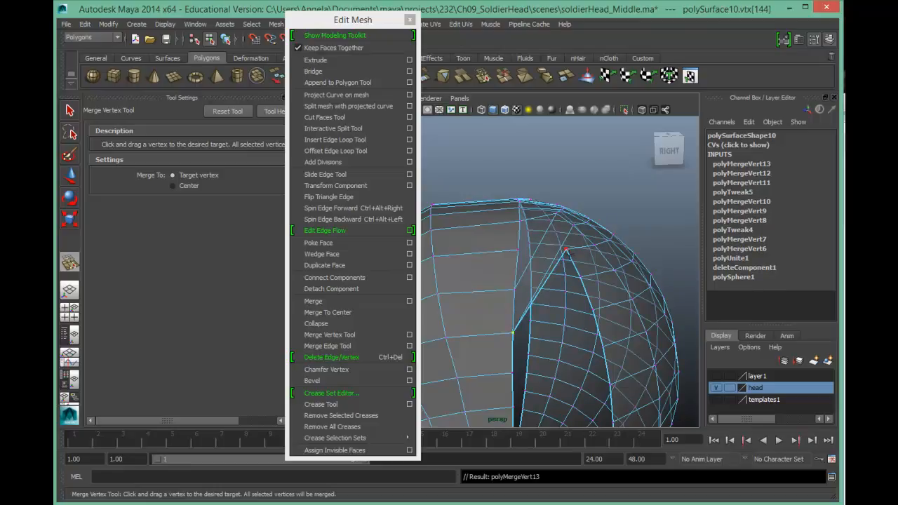
pyautogui.moveTo(566, 250); pyautogui.dragTo(572, 347)
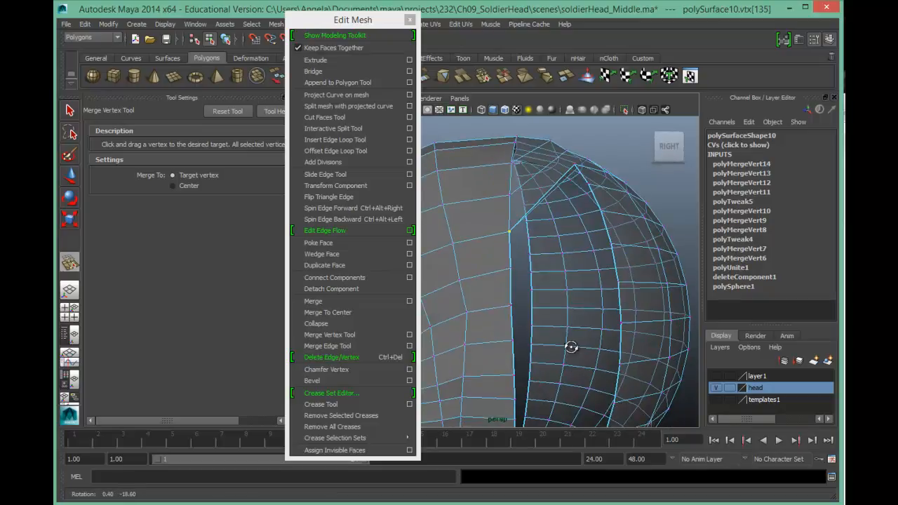
# Merge four more sphere border vertices onto their matching vertices down the middle of the head's side edge.
pyautogui.moveTo(574, 164); pyautogui.dragTo(509, 270)
pyautogui.moveTo(588, 184); pyautogui.dragTo(512, 303)
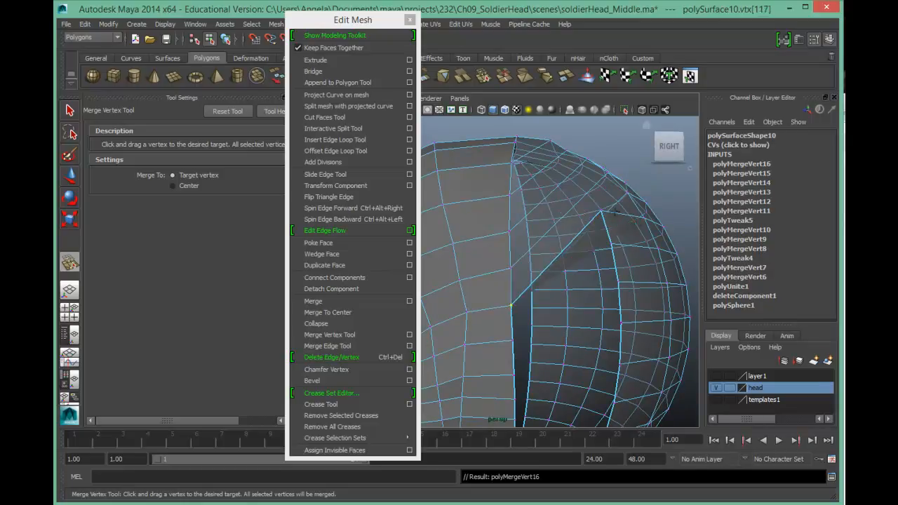
pyautogui.moveTo(601, 210); pyautogui.dragTo(513, 340)
pyautogui.moveTo(612, 243); pyautogui.dragTo(514, 375)
# Merge the following five sphere border vertices onto the lower part of the head's side edge.
pyautogui.keyDown('alt'); pyautogui.moveTo(580, 358); pyautogui.dragTo(577, 337); pyautogui.keyUp('alt')
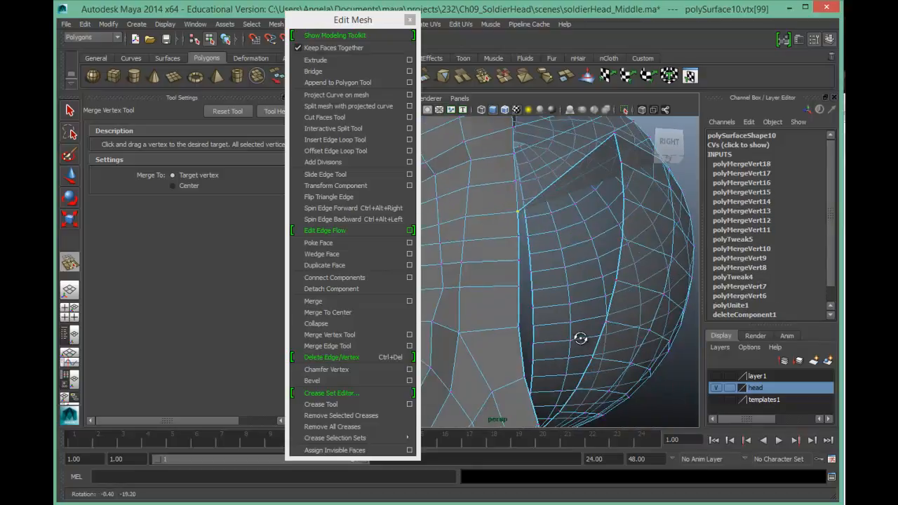
pyautogui.moveTo(593, 181); pyautogui.dragTo(518, 236)
pyautogui.moveTo(621, 162); pyautogui.dragTo(519, 261)
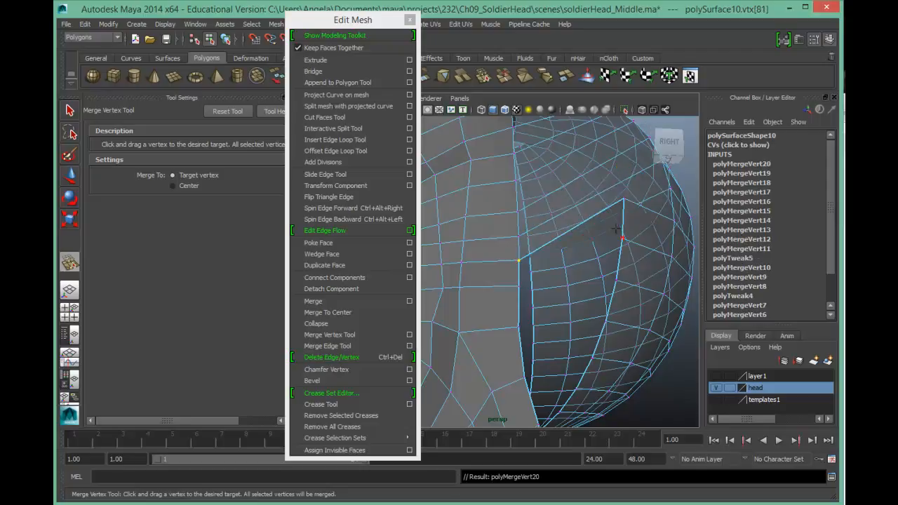
pyautogui.moveTo(623, 201); pyautogui.dragTo(519, 261)
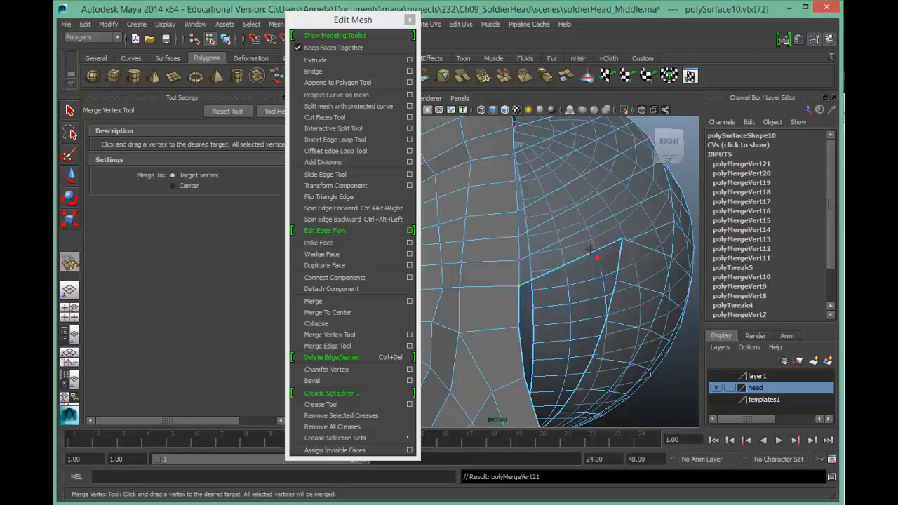
pyautogui.moveTo(622, 239); pyautogui.dragTo(520, 317)
pyautogui.moveTo(616, 281); pyautogui.dragTo(524, 378)
# Merge three sphere border vertices onto the face mesh's edge down to the neck corner, and shift the Edit Mesh window clear of the model.
pyautogui.keyDown('alt'); pyautogui.moveTo(669, 351); pyautogui.dragTo(652, 205, button='middle'); pyautogui.keyUp('alt')
pyautogui.moveTo(589, 171); pyautogui.dragTo(521, 266)
pyautogui.keyDown('alt'); pyautogui.moveTo(615, 288); pyautogui.dragTo(610, 224); pyautogui.keyUp('alt')
pyautogui.moveTo(360, 23); pyautogui.dragTo(278, 21)
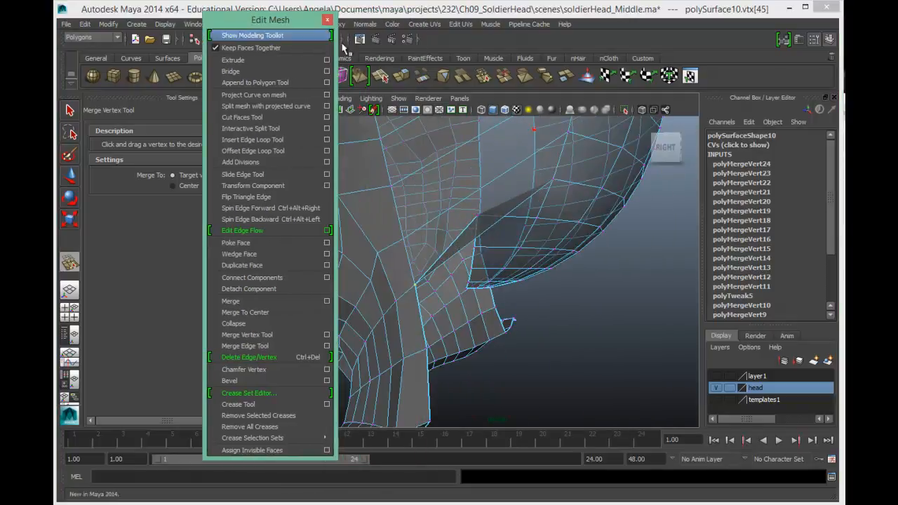
pyautogui.keyDown('alt'); pyautogui.moveTo(535, 222); pyautogui.dragTo(583, 267); pyautogui.keyUp('alt')
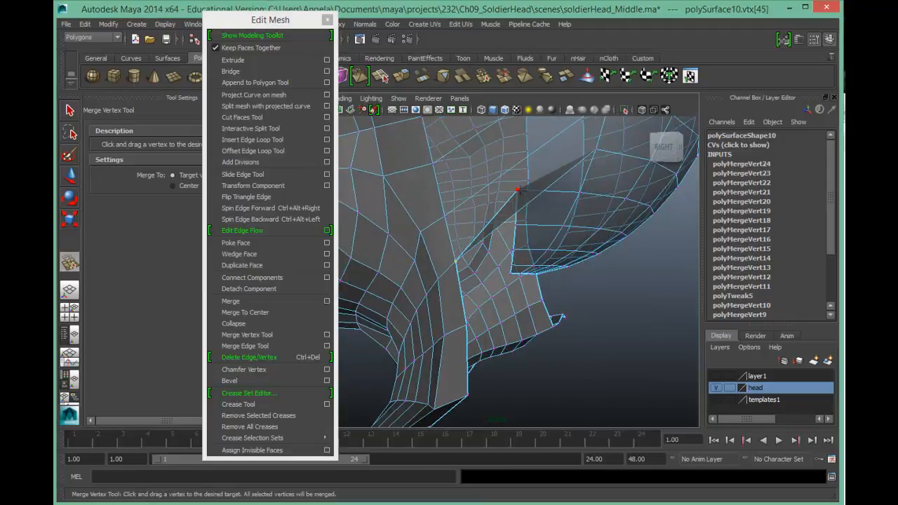
pyautogui.moveTo(500, 232); pyautogui.dragTo(468, 322)
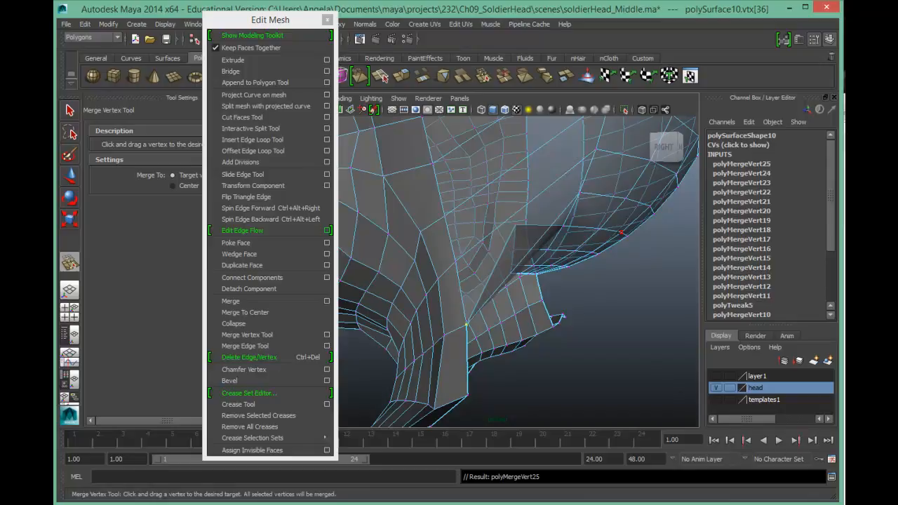
pyautogui.moveTo(516, 225); pyautogui.dragTo(494, 349)
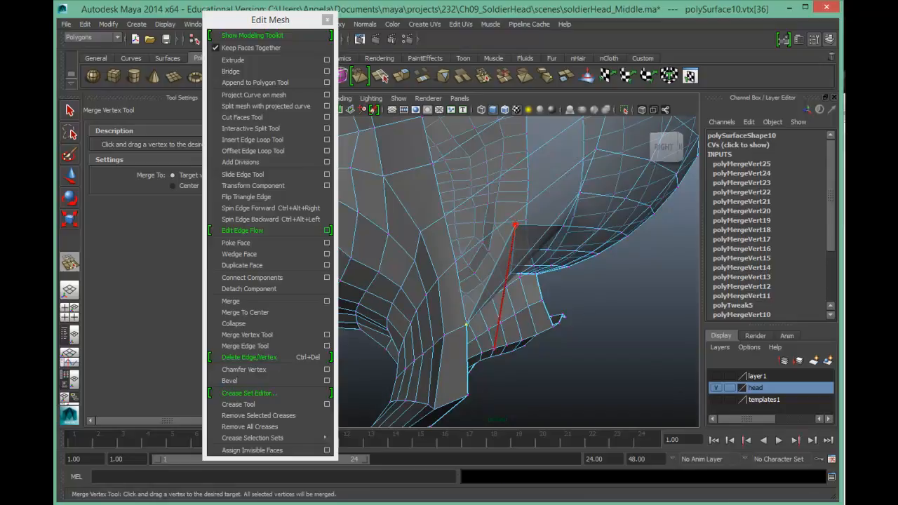
pyautogui.moveTo(467, 395); pyautogui.dragTo(467, 395)
# Select two adjoining sphere border edges above the open back of the neck and move them down to the neck level.
pyautogui.keyDown('alt'); pyautogui.moveTo(650, 309); pyautogui.dragTo(630, 293); pyautogui.keyUp('alt')
pyautogui.keyDown('alt'); pyautogui.moveTo(631, 292); pyautogui.dragTo(489, 266, button='right'); pyautogui.keyUp('alt')
pyautogui.keyDown('alt'); pyautogui.moveTo(509, 270); pyautogui.dragTo(487, 266); pyautogui.keyUp('alt')
pyautogui.keyDown('alt'); pyautogui.moveTo(487, 265); pyautogui.dragTo(621, 278, button='right'); pyautogui.keyUp('alt')
pyautogui.keyDown('alt'); pyautogui.moveTo(489, 224); pyautogui.dragTo(521, 232); pyautogui.keyUp('alt')
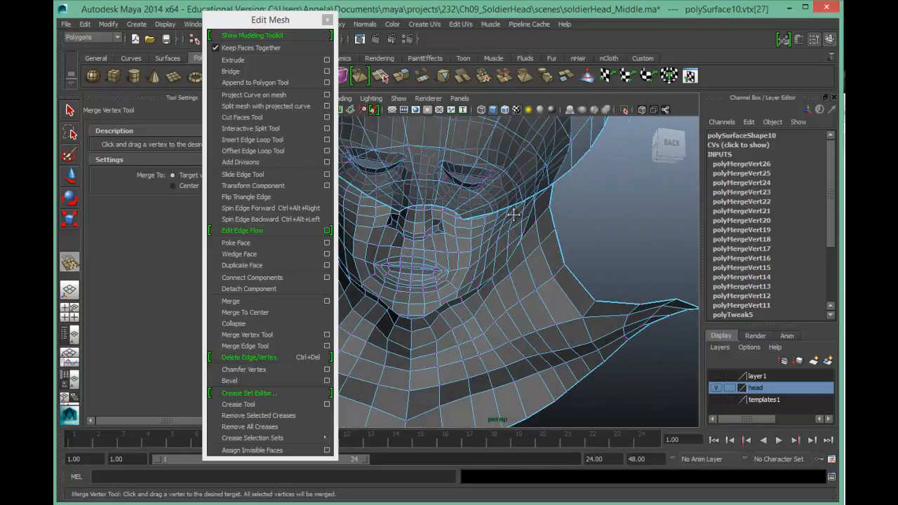
pyautogui.keyDown('alt'); pyautogui.moveTo(513, 215); pyautogui.dragTo(545, 219, button='right'); pyautogui.keyUp('alt')
pyautogui.keyDown('alt'); pyautogui.moveTo(545, 219); pyautogui.dragTo(588, 238, button='middle'); pyautogui.keyUp('alt')
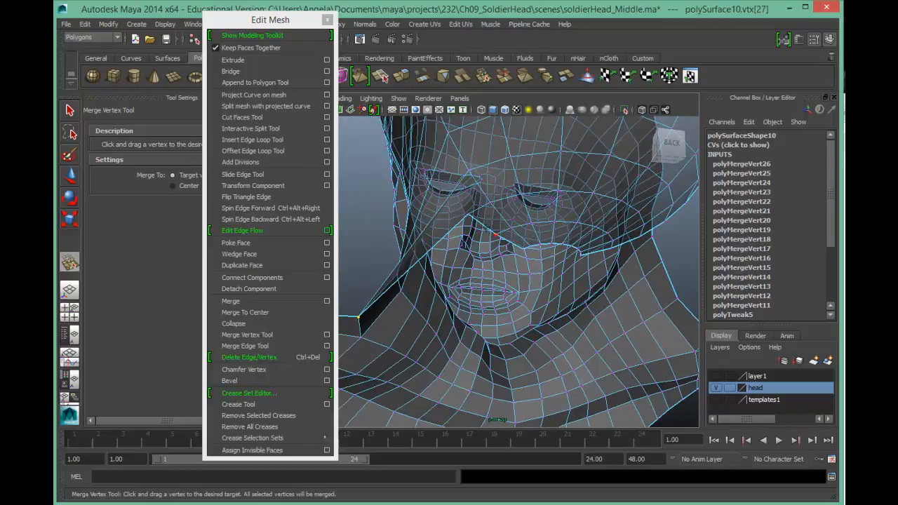
pyautogui.press('q')
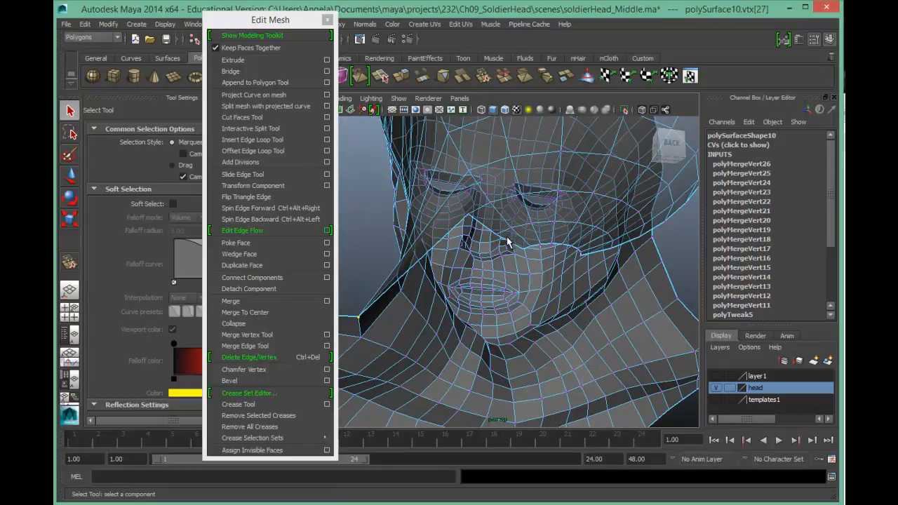
pyautogui.moveTo(505, 238); pyautogui.dragTo(496, 223, button='right')
pyautogui.click(484, 226)
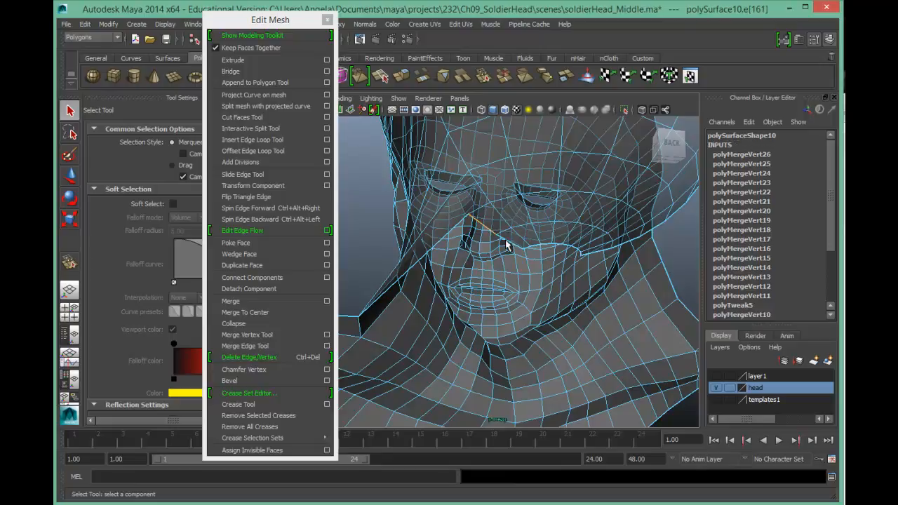
pyautogui.keyDown('shift'); pyautogui.click(509, 241); pyautogui.keyUp('shift')
pyautogui.press('w')
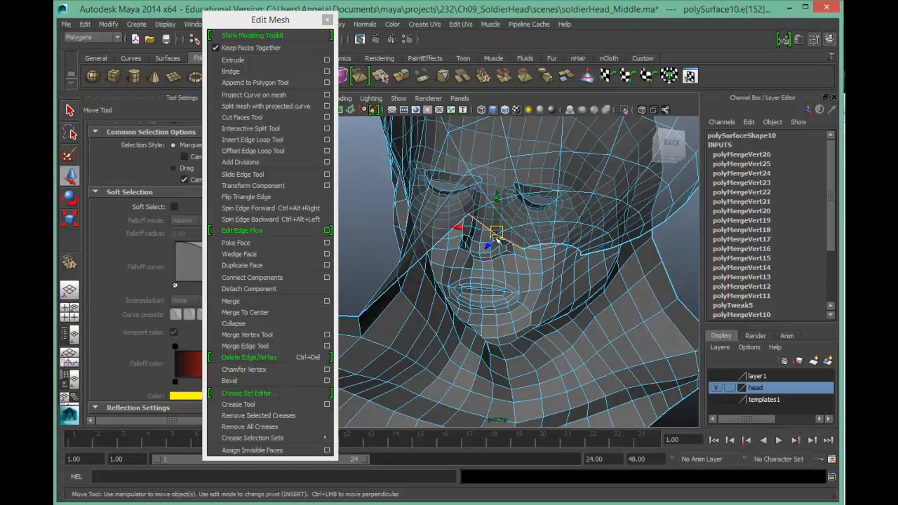
pyautogui.moveTo(498, 200); pyautogui.dragTo(480, 284)
# Select the neighbouring raised border edges at the back of the neck and move them to about X 26.91, Y 6.21, Z -11.49 cm.
pyautogui.click(537, 247)
pyautogui.keyDown('shift'); pyautogui.click(546, 245); pyautogui.keyUp('shift')
pyautogui.keyDown('shift'); pyautogui.click(559, 246); pyautogui.keyUp('shift')
pyautogui.keyDown('shift'); pyautogui.click(572, 247); pyautogui.keyUp('shift')
pyautogui.keyDown('shift'); pyautogui.click(580, 254); pyautogui.keyUp('shift')
pyautogui.press('q')
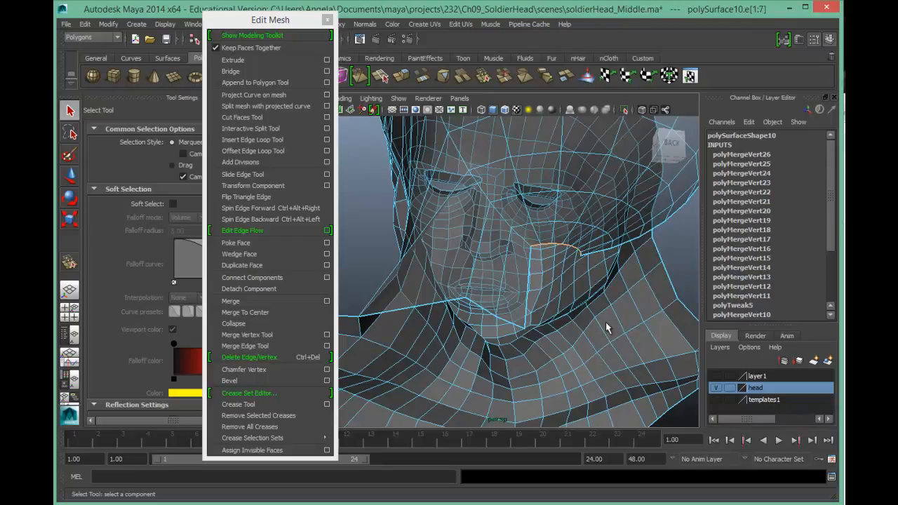
pyautogui.press('w')
pyautogui.moveTo(559, 218); pyautogui.dragTo(555, 284)
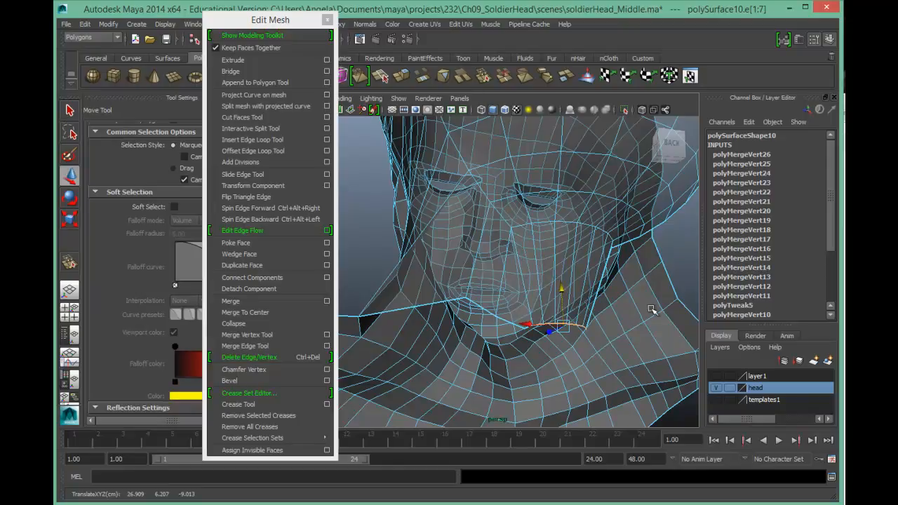
pyautogui.keyDown('alt'); pyautogui.moveTo(638, 306); pyautogui.dragTo(524, 291, button='right'); pyautogui.keyUp('alt')
pyautogui.keyDown('alt'); pyautogui.moveTo(524, 292); pyautogui.dragTo(557, 312); pyautogui.keyUp('alt')
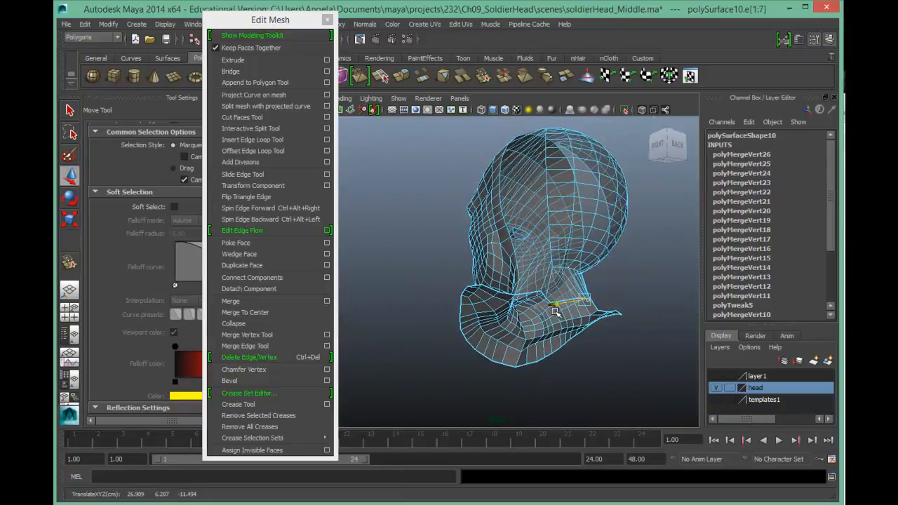
# Select the next edge row up the back of the neck, leaving out its end edge, and reposition it.
pyautogui.doubleClick(556, 278)
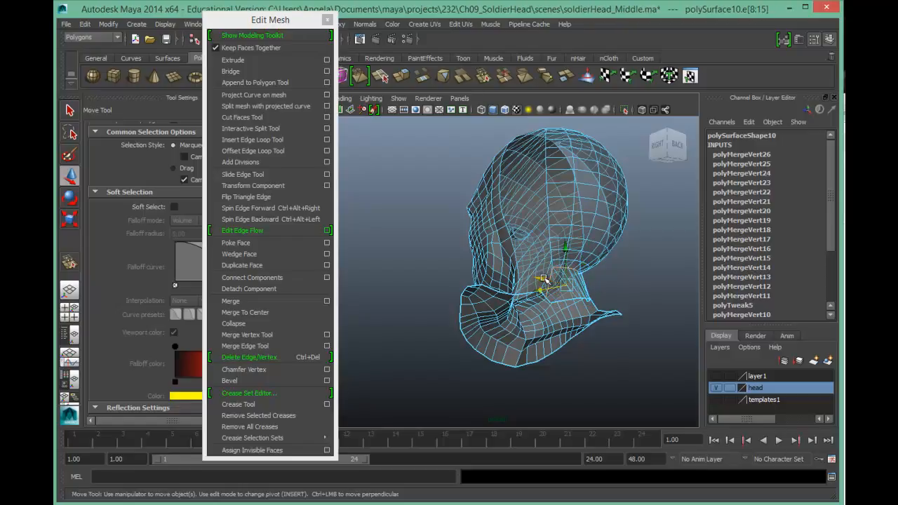
pyautogui.keyDown('alt'); pyautogui.moveTo(551, 284); pyautogui.dragTo(495, 278); pyautogui.keyUp('alt')
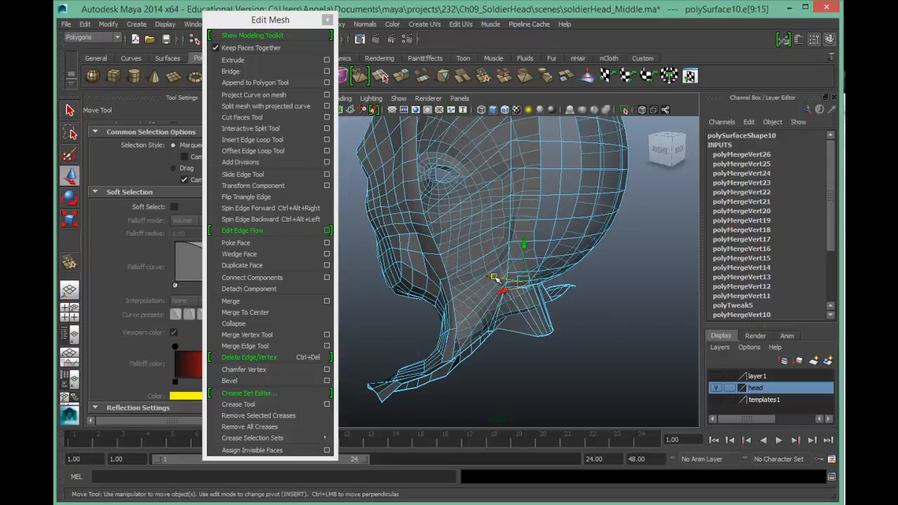
pyautogui.keyDown('alt'); pyautogui.moveTo(583, 337); pyautogui.dragTo(457, 274); pyautogui.keyUp('alt')
pyautogui.doubleClick(450, 268)
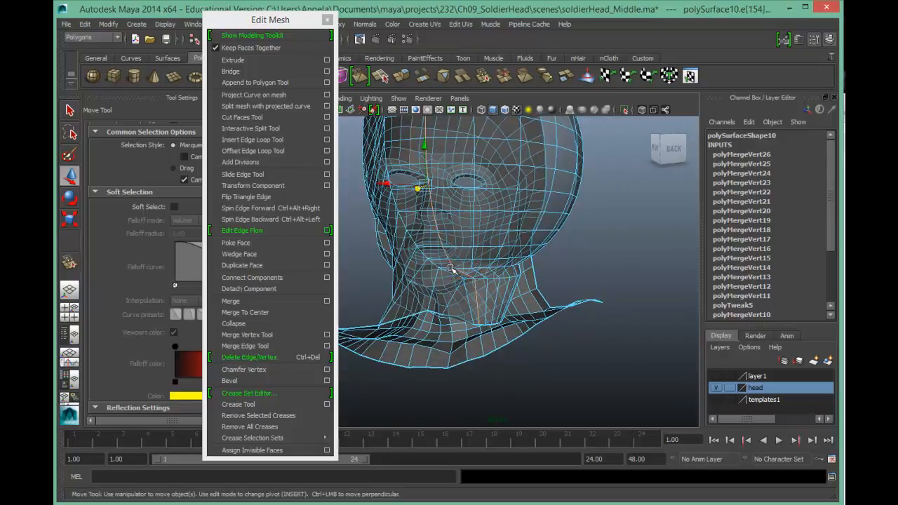
pyautogui.doubleClick(467, 270)
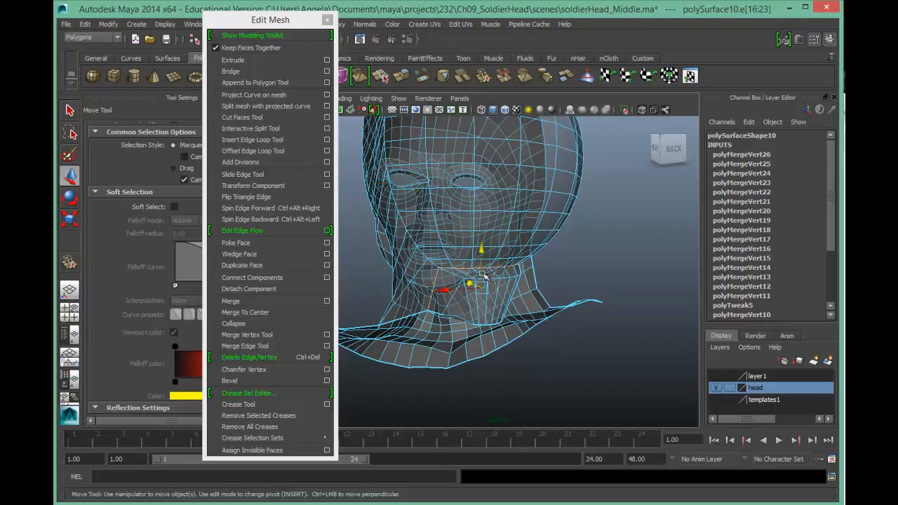
pyautogui.doubleClick(442, 279)
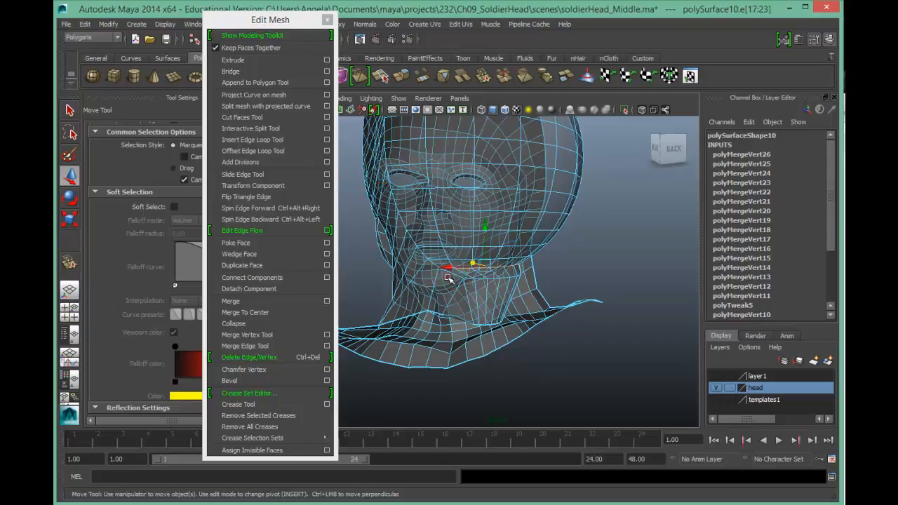
pyautogui.moveTo(474, 263); pyautogui.dragTo(604, 275)
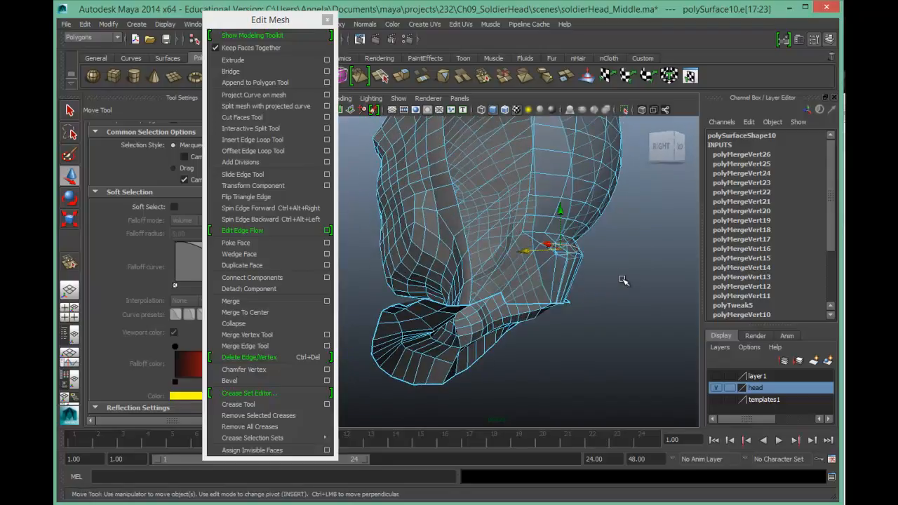
# Select the edge row at the base of the skull without its end edge and move it to about X 26.69, Y 10.17, Z -11.59 cm.
pyautogui.click(549, 237)
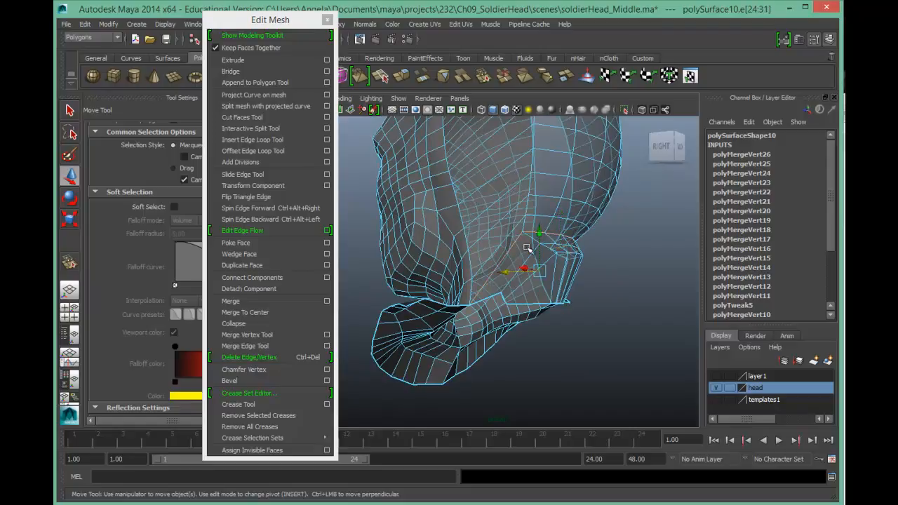
pyautogui.moveTo(517, 245); pyautogui.dragTo(540, 240, button='middle')
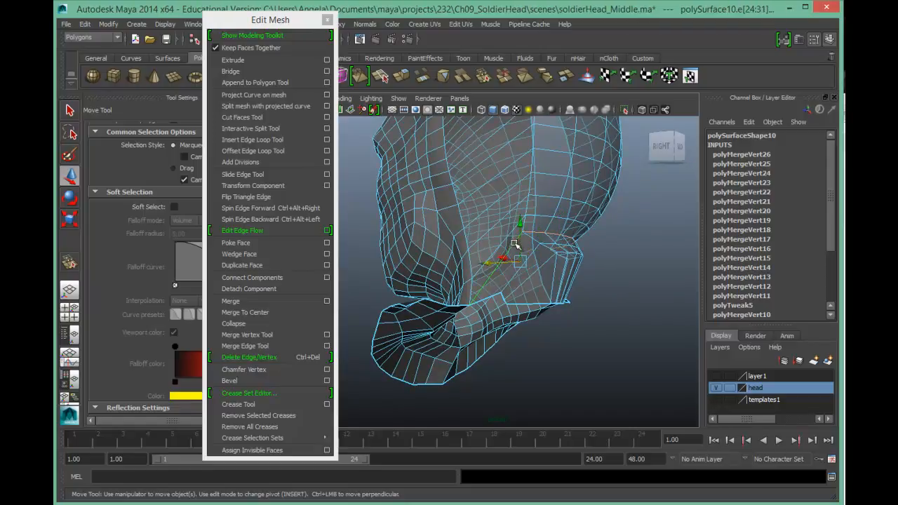
pyautogui.keyDown('ctrl'); pyautogui.click(541, 242); pyautogui.keyUp('ctrl')
pyautogui.keyDown('alt'); pyautogui.moveTo(546, 268); pyautogui.dragTo(353, 262); pyautogui.keyUp('alt')
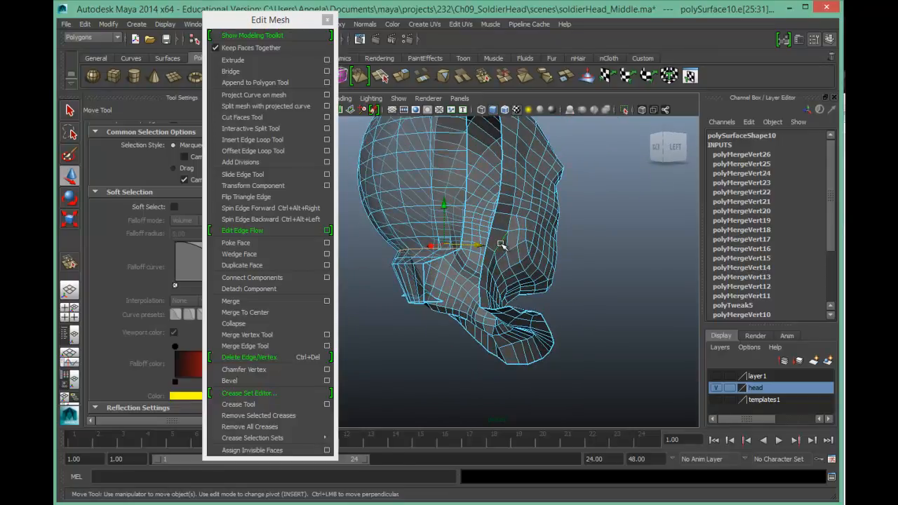
pyautogui.keyDown('alt'); pyautogui.moveTo(441, 281); pyautogui.dragTo(502, 265); pyautogui.keyUp('alt')
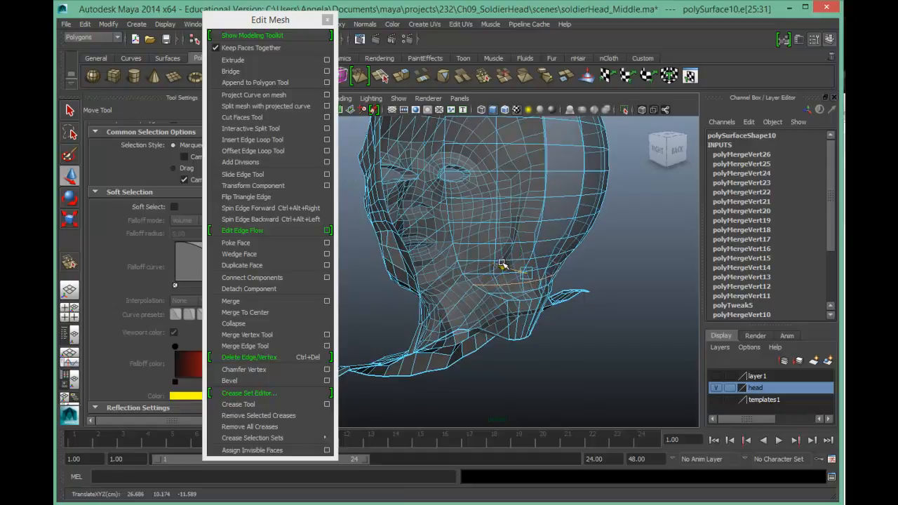
# Clear the edge selection, return the head to object mode and examine its shaded profile and neck.
pyautogui.keyDown('alt'); pyautogui.moveTo(571, 317); pyautogui.dragTo(439, 314, button='right'); pyautogui.keyUp('alt')
pyautogui.keyDown('alt'); pyautogui.moveTo(487, 313); pyautogui.dragTo(610, 305); pyautogui.keyUp('alt')
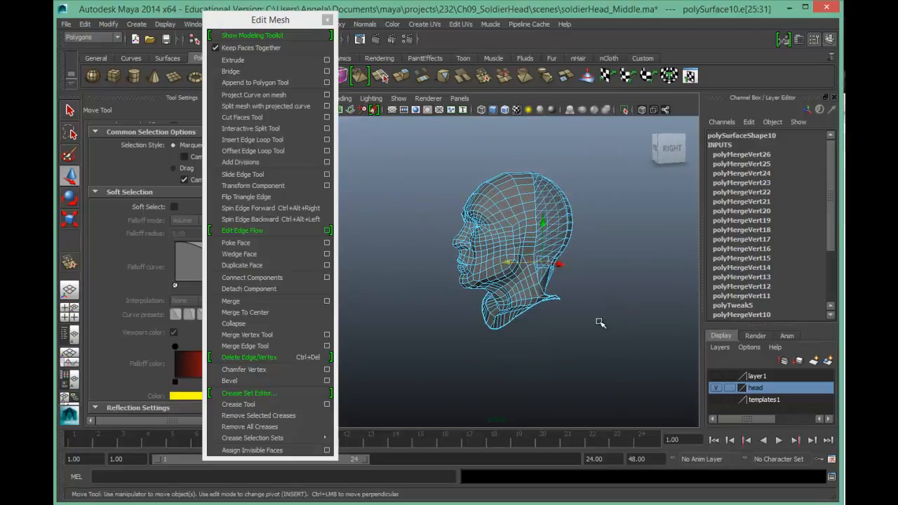
pyautogui.click(602, 322)
pyautogui.moveTo(561, 261); pyautogui.dragTo(602, 252, button='right')
pyautogui.keyDown('alt'); pyautogui.moveTo(620, 333); pyautogui.dragTo(598, 330); pyautogui.keyUp('alt')
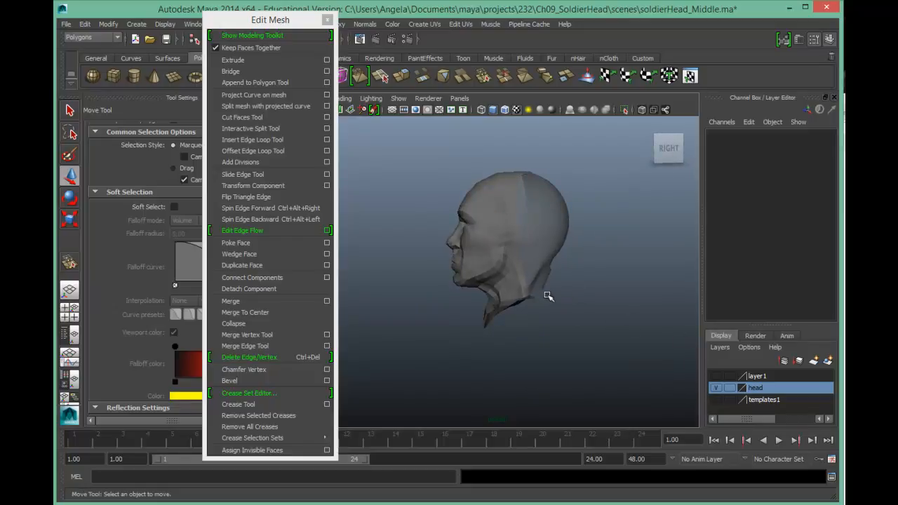
pyautogui.keyDown('alt'); pyautogui.moveTo(540, 306); pyautogui.dragTo(534, 270); pyautogui.keyUp('alt')
# Delete all faces on the -X side of the head's centre line, selecting them in the front view.
pyautogui.moveTo(529, 262); pyautogui.dragTo(503, 294, button='right')
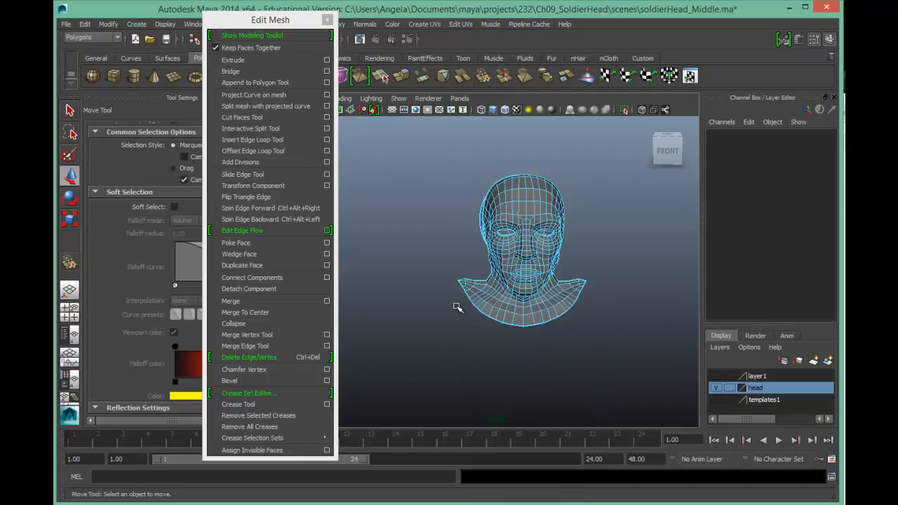
pyautogui.press('space')
pyautogui.press('space')
pyautogui.keyDown('alt'); pyautogui.moveTo(573, 279); pyautogui.dragTo(473, 267, button='right'); pyautogui.keyUp('alt')
pyautogui.moveTo(384, 150); pyautogui.dragTo(499, 401)
pyautogui.press('Delete')
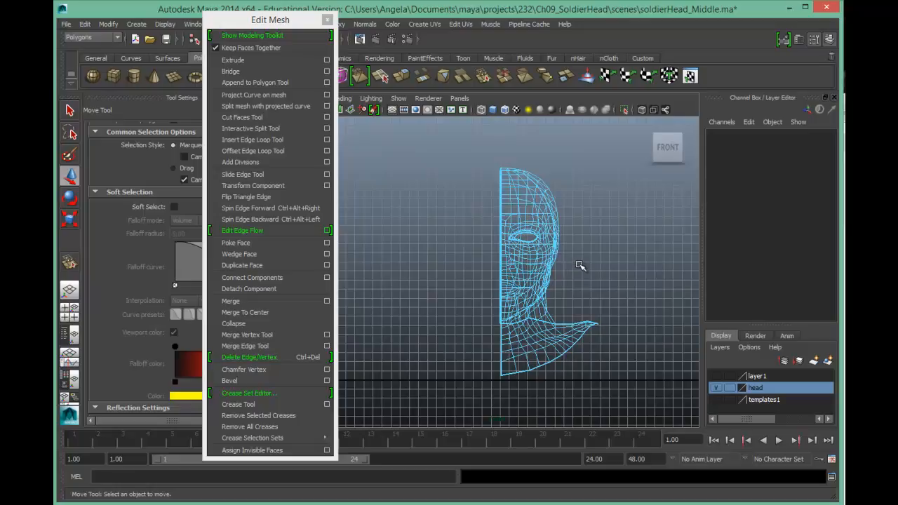
# Select the remaining half head, close the Edit Mesh window and mirror the geometry across the centre line.
pyautogui.moveTo(535, 223); pyautogui.dragTo(551, 208, button='right')
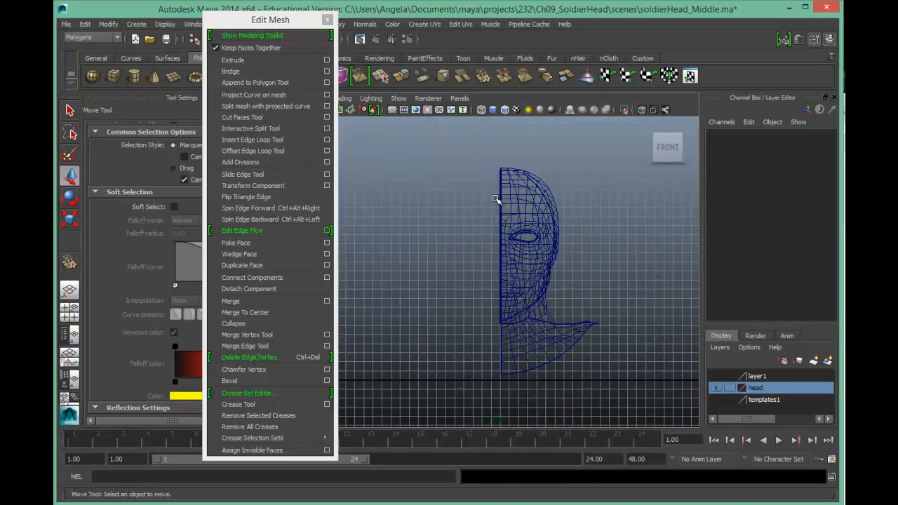
pyautogui.click(507, 200)
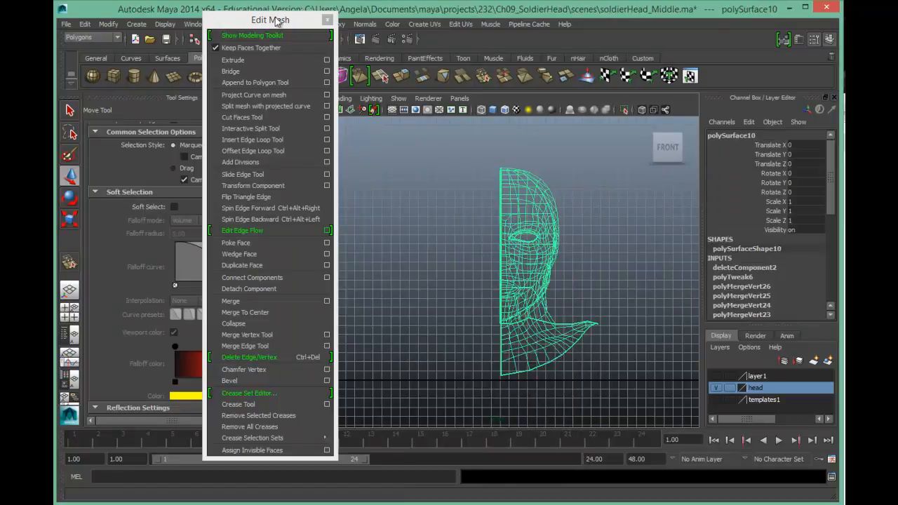
pyautogui.click(327, 19)
pyautogui.click(276, 24)
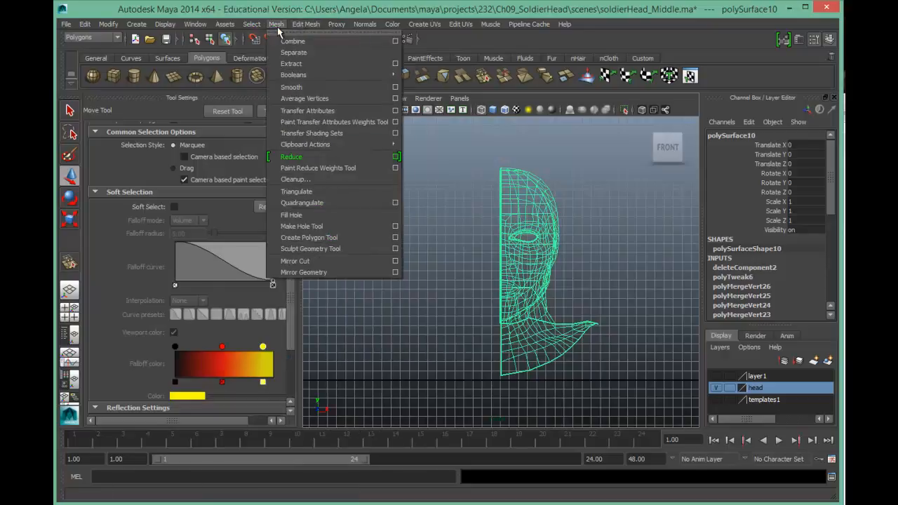
pyautogui.click(384, 272)
# Select the centre-seam vertices on the forehead and try to merge them with a threshold of 0.01.
pyautogui.moveTo(500, 254); pyautogui.dragTo(644, 253, button='right')
pyautogui.keyDown('alt'); pyautogui.moveTo(515, 197); pyautogui.dragTo(551, 195, button='right'); pyautogui.keyUp('alt')
pyautogui.keyDown('alt'); pyautogui.moveTo(553, 196); pyautogui.dragTo(545, 365, button='middle'); pyautogui.keyUp('alt')
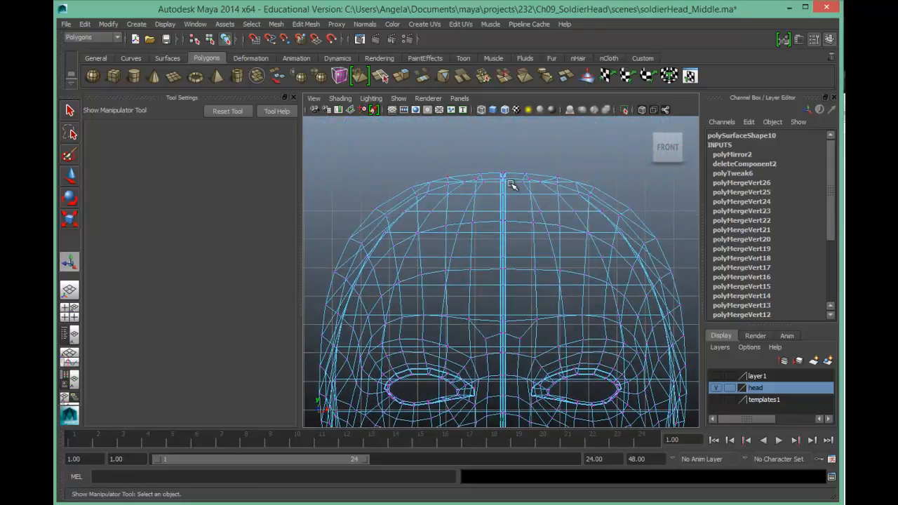
pyautogui.moveTo(494, 162); pyautogui.dragTo(515, 346)
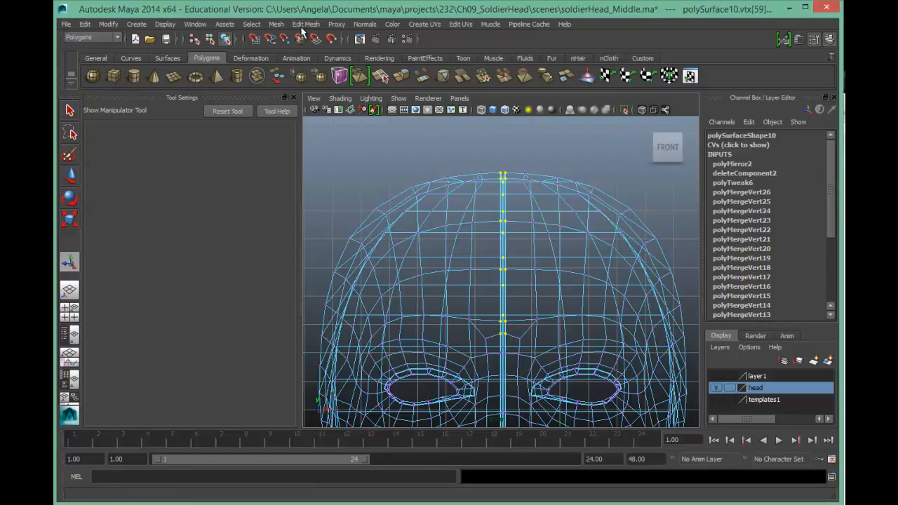
pyautogui.click(306, 24)
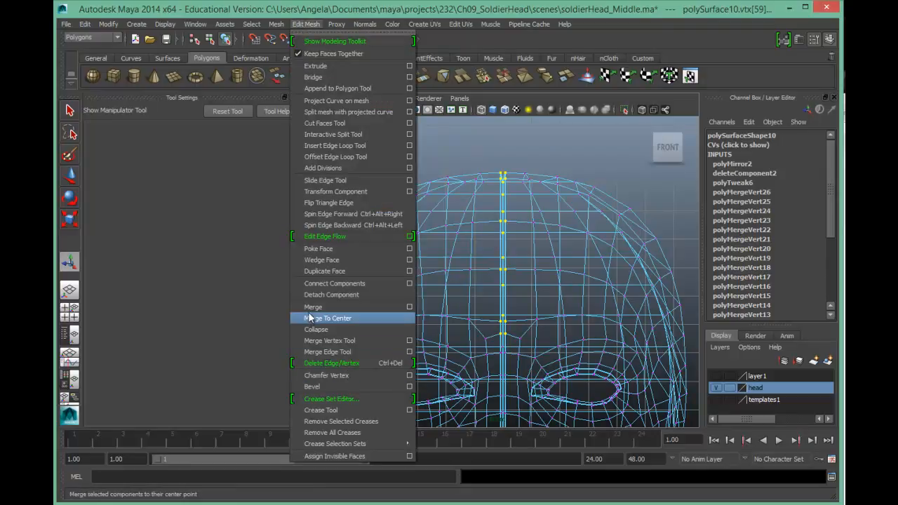
pyautogui.click(410, 309)
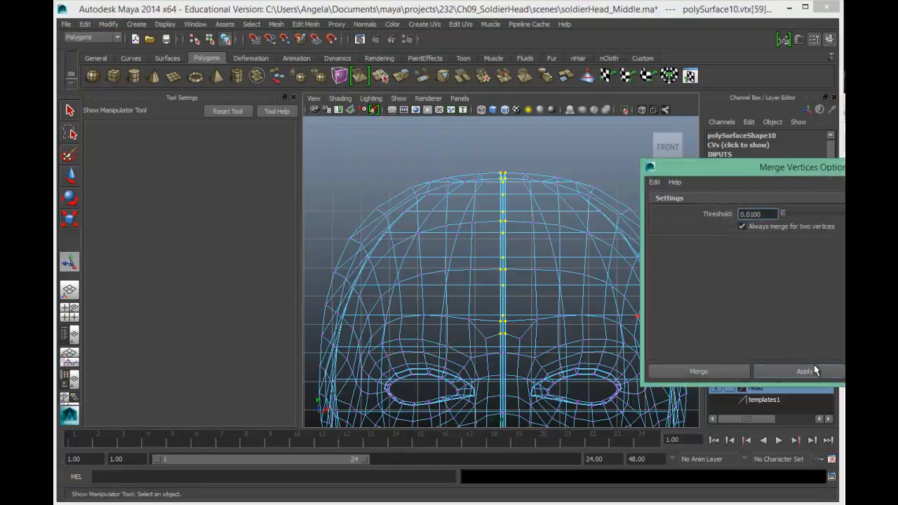
pyautogui.click(805, 371)
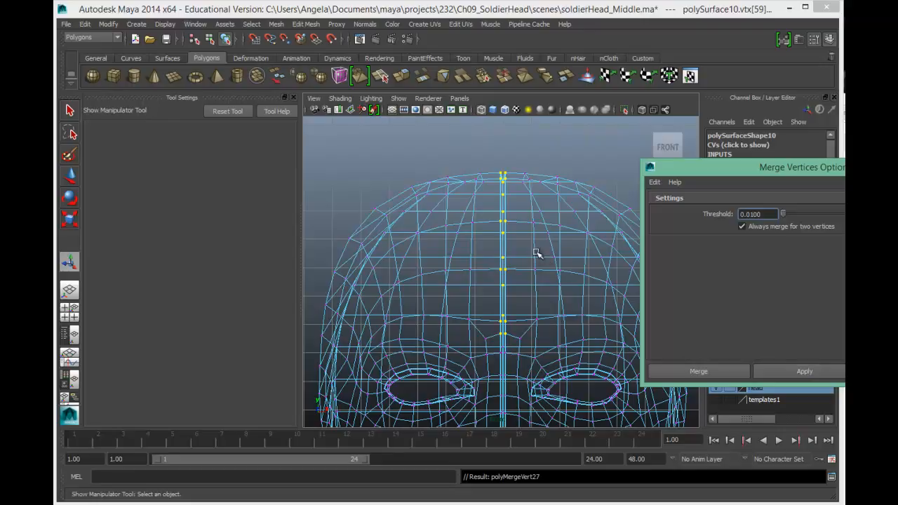
# Examine the mirrored head's centre seam from the back and the top in the perspective view.
pyautogui.press('space')
pyautogui.keyDown('alt'); pyautogui.moveTo(568, 247); pyautogui.dragTo(457, 218); pyautogui.keyUp('alt')
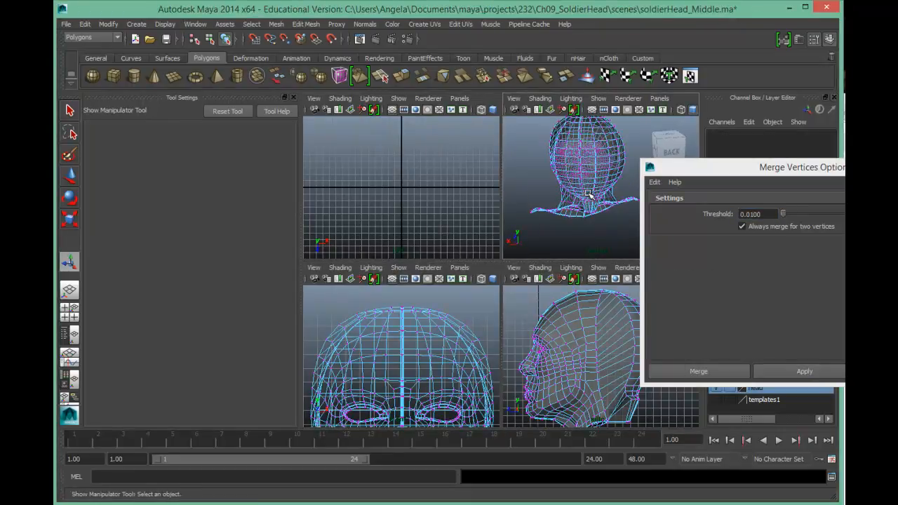
pyautogui.press('space')
pyautogui.keyDown('alt'); pyautogui.moveTo(428, 219); pyautogui.dragTo(401, 202, button='right'); pyautogui.keyUp('alt')
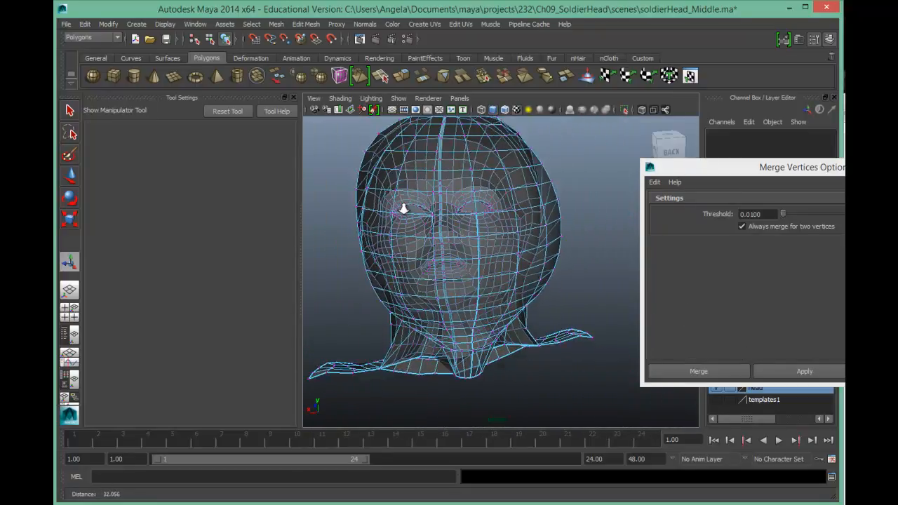
pyautogui.keyDown('alt'); pyautogui.moveTo(406, 213); pyautogui.dragTo(662, 262); pyautogui.keyUp('alt')
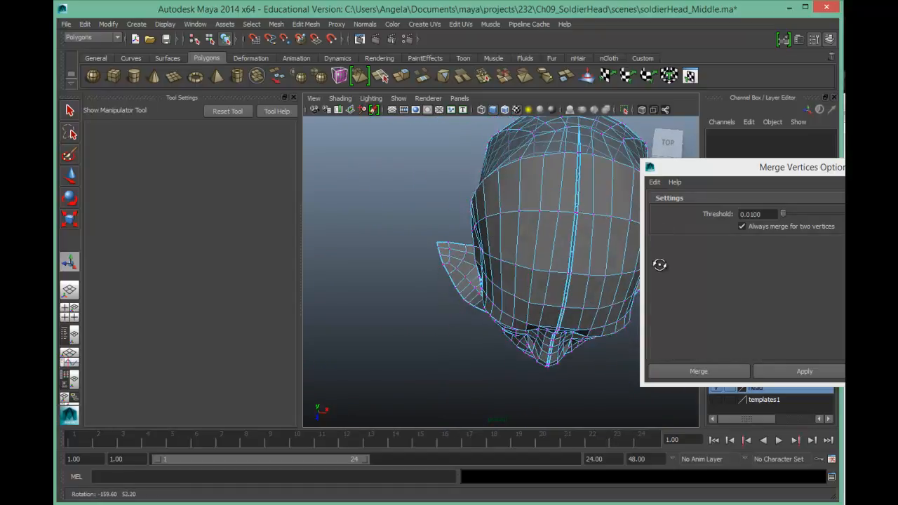
pyautogui.keyDown('alt'); pyautogui.moveTo(531, 203); pyautogui.dragTo(477, 244); pyautogui.keyUp('alt')
pyautogui.keyDown('alt'); pyautogui.moveTo(485, 207); pyautogui.dragTo(497, 194); pyautogui.keyUp('alt')
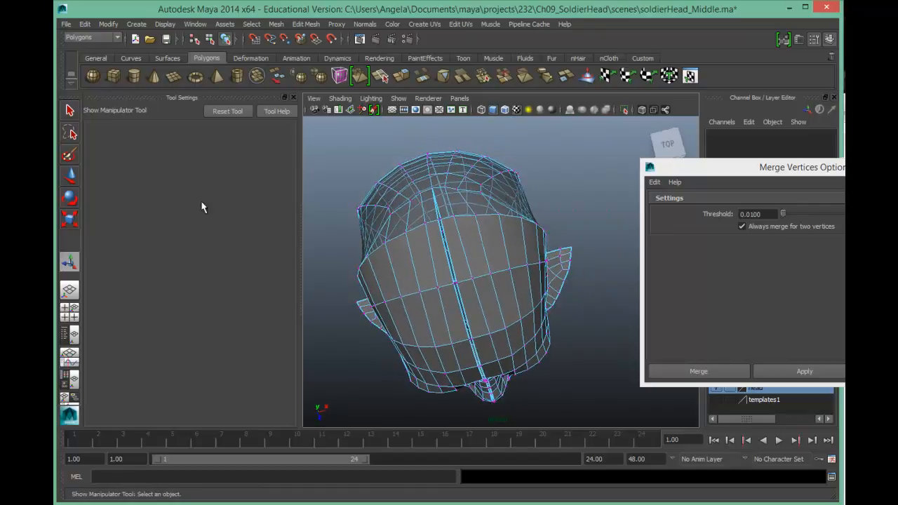
# Select the head's centre-seam vertices from the crown to the front of the face in the top view.
pyautogui.press('space')
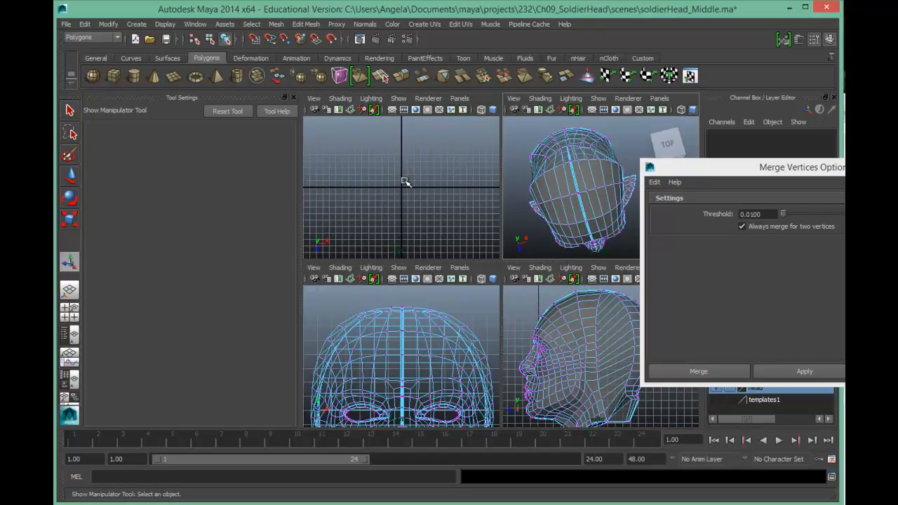
pyautogui.press('a')
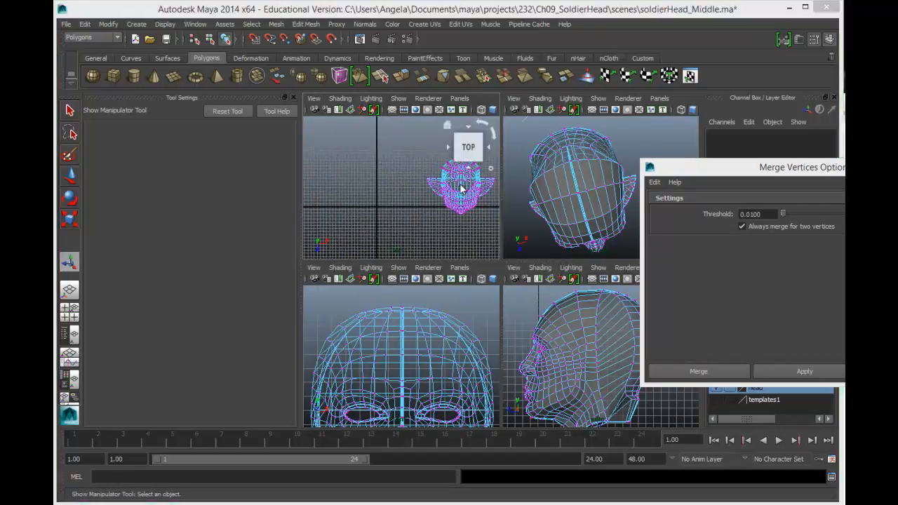
pyautogui.press('space')
pyautogui.keyDown('alt'); pyautogui.moveTo(587, 214); pyautogui.dragTo(383, 208, button='middle'); pyautogui.keyUp('alt')
pyautogui.keyDown('alt'); pyautogui.moveTo(383, 208); pyautogui.dragTo(526, 241, button='right'); pyautogui.keyUp('alt')
pyautogui.keyDown('alt'); pyautogui.moveTo(488, 235); pyautogui.dragTo(558, 233, button='middle'); pyautogui.keyUp('alt')
pyautogui.keyDown('alt'); pyautogui.moveTo(465, 251); pyautogui.dragTo(575, 255, button='right'); pyautogui.keyUp('alt')
pyautogui.keyDown('alt'); pyautogui.moveTo(516, 245); pyautogui.dragTo(600, 226, button='middle'); pyautogui.keyUp('alt')
pyautogui.moveTo(469, 206); pyautogui.dragTo(476, 363)
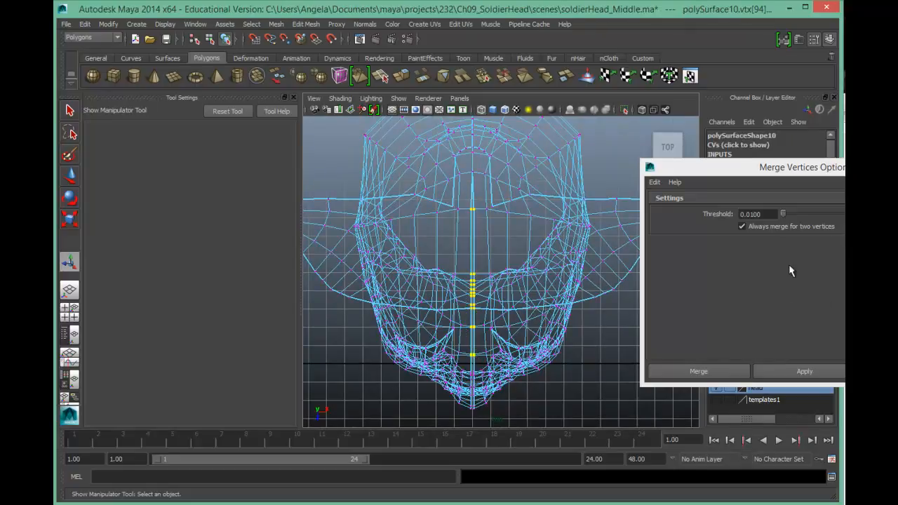
# Merge the selected seam vertices, trying a threshold of 0.09 before raising it to 0.2.
pyautogui.click(764, 215)
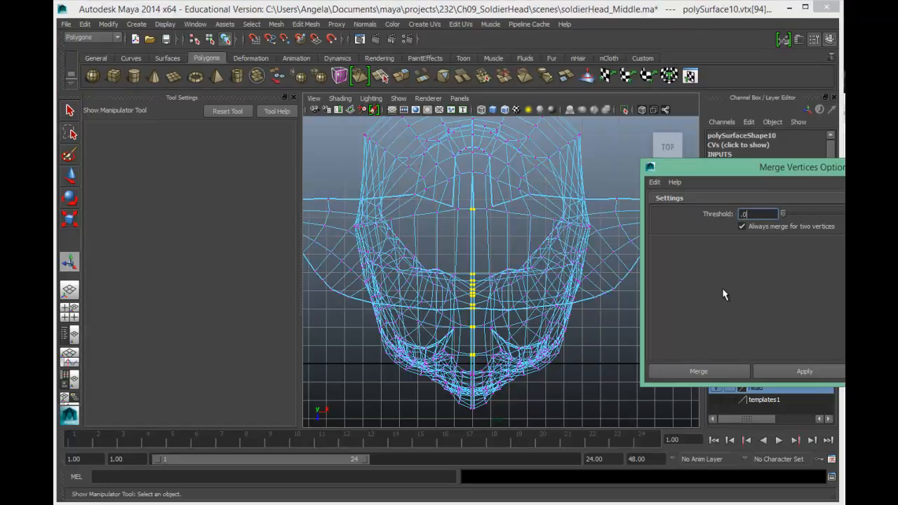
pyautogui.write('.09')
pyautogui.click(801, 369)
pyautogui.click(802, 371)
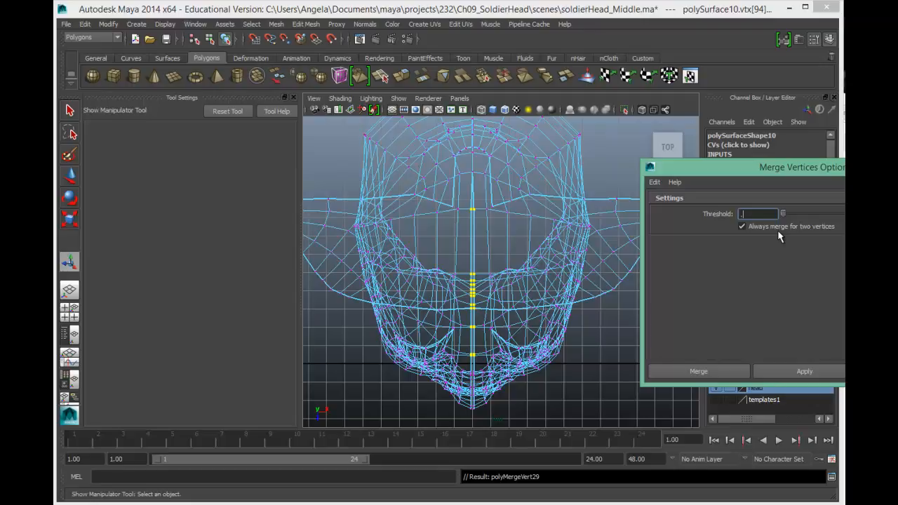
pyautogui.write('2')
pyautogui.click(814, 372)
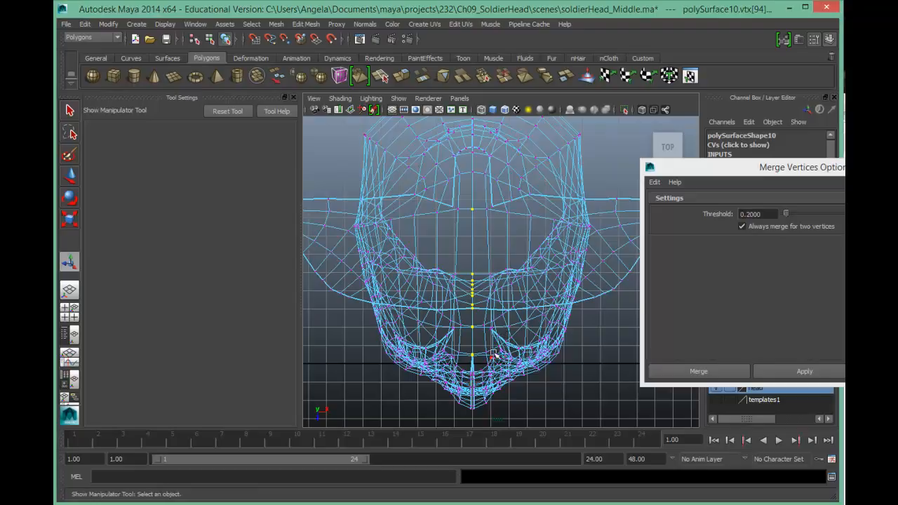
# Select the centre-seam vertices from the brow down to the mouth in the front view and merge them with the 0.2 threshold.
pyautogui.press('space')
pyautogui.press('space')
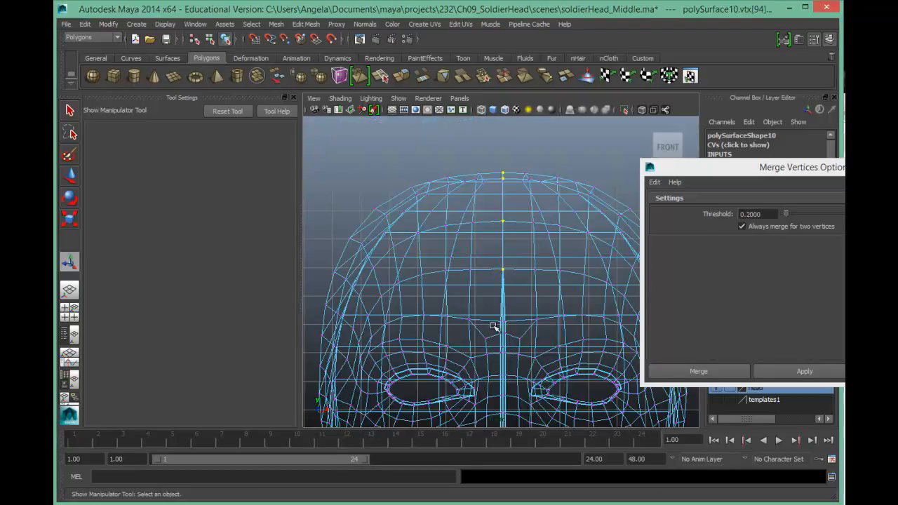
pyautogui.keyDown('alt'); pyautogui.moveTo(520, 355); pyautogui.dragTo(495, 162, button='middle'); pyautogui.keyUp('alt')
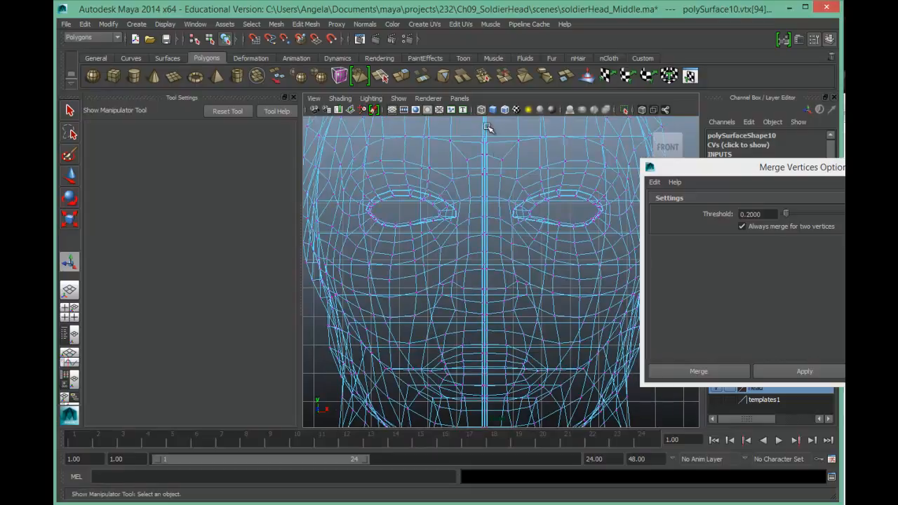
pyautogui.moveTo(474, 272); pyautogui.dragTo(491, 426)
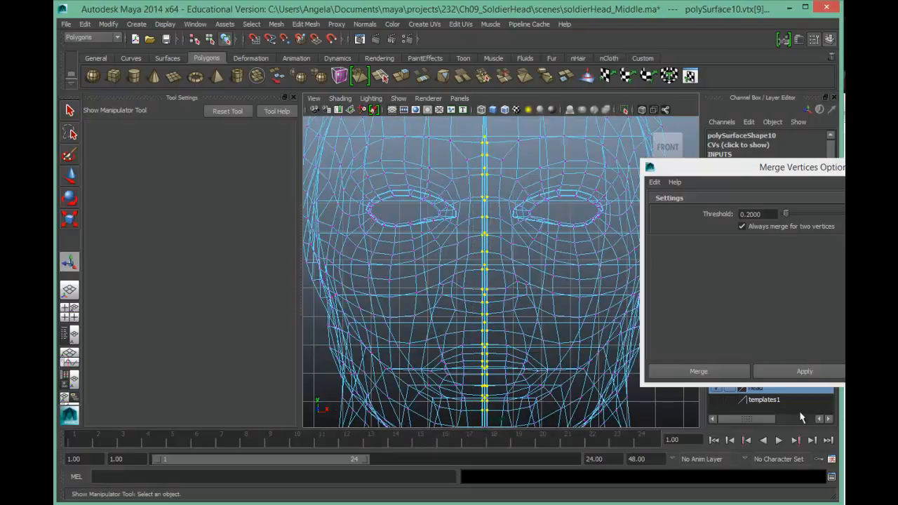
pyautogui.click(789, 371)
# Merge the remaining centre-seam vertices on the chin and upper neck with the 0.2 threshold and clear the selection.
pyautogui.keyDown('alt'); pyautogui.moveTo(600, 363); pyautogui.dragTo(589, 153, button='middle'); pyautogui.keyUp('alt')
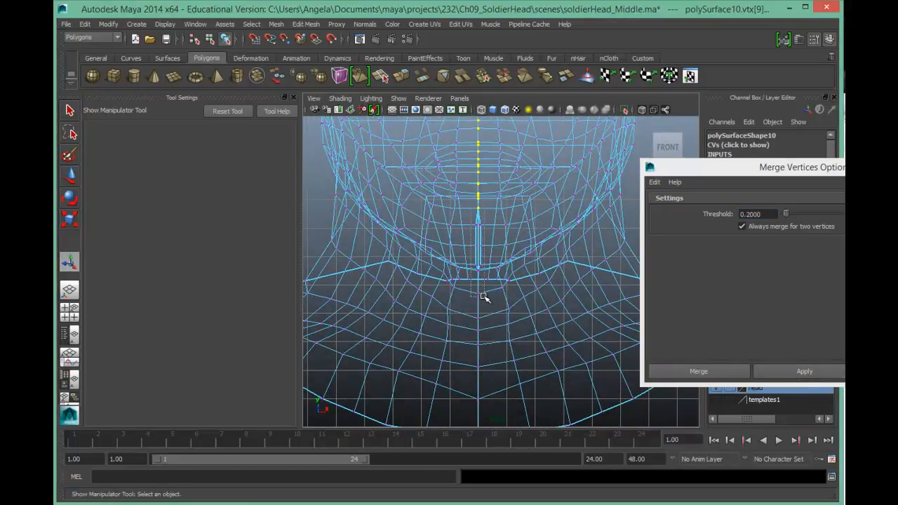
pyautogui.click(800, 371)
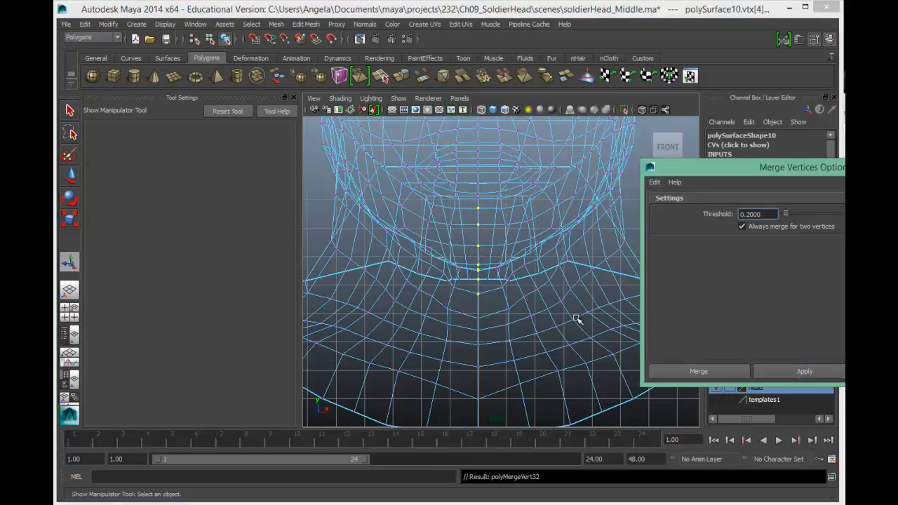
pyautogui.press('space')
pyautogui.click(577, 214)
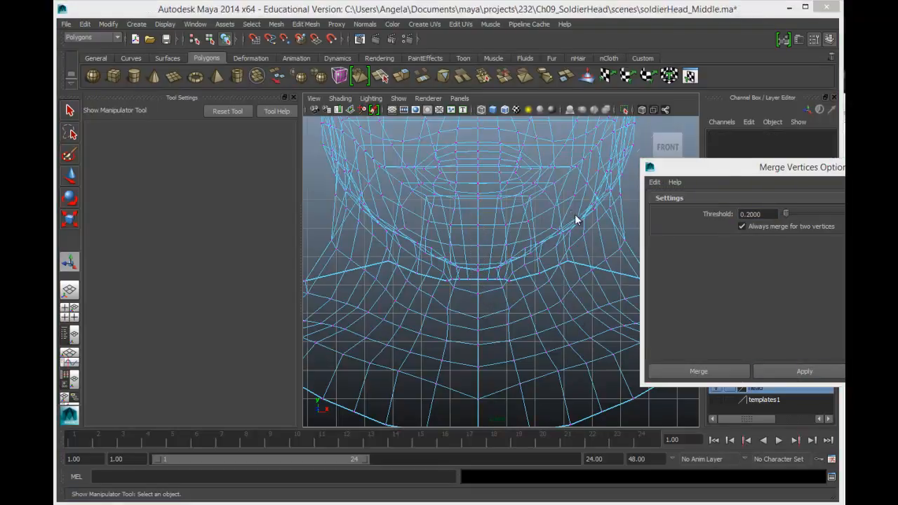
# Examine the merged head from the front, side and back in the perspective view.
pyautogui.press('space')
pyautogui.press('space')
pyautogui.keyDown('alt'); pyautogui.moveTo(545, 284); pyautogui.dragTo(654, 268); pyautogui.keyUp('alt')
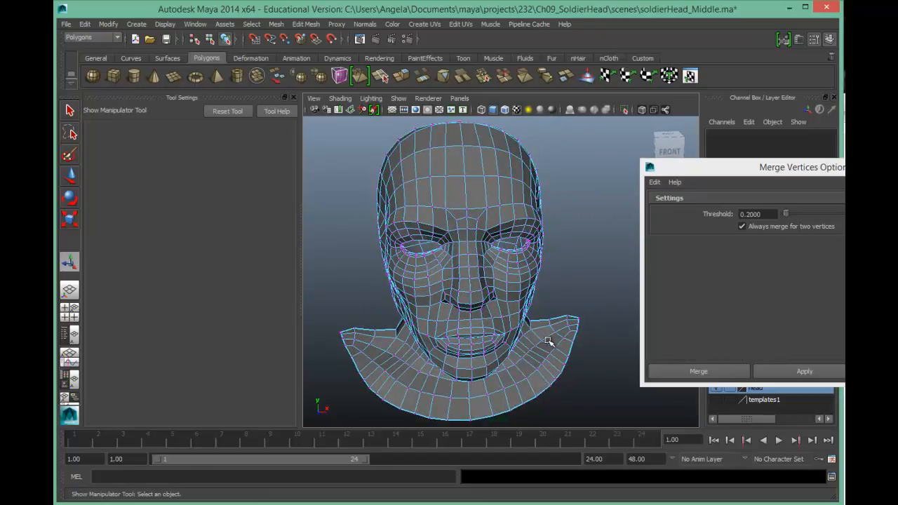
pyautogui.keyDown('alt'); pyautogui.moveTo(581, 345); pyautogui.dragTo(385, 327); pyautogui.keyUp('alt')
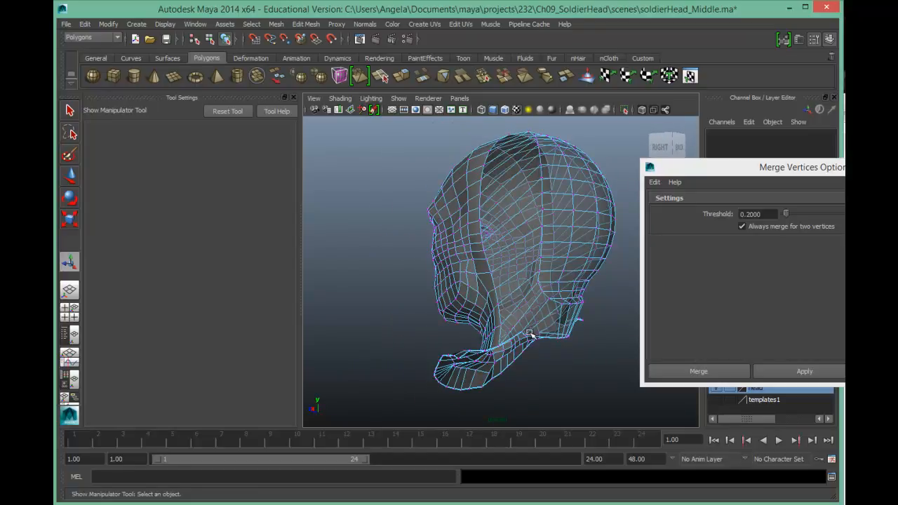